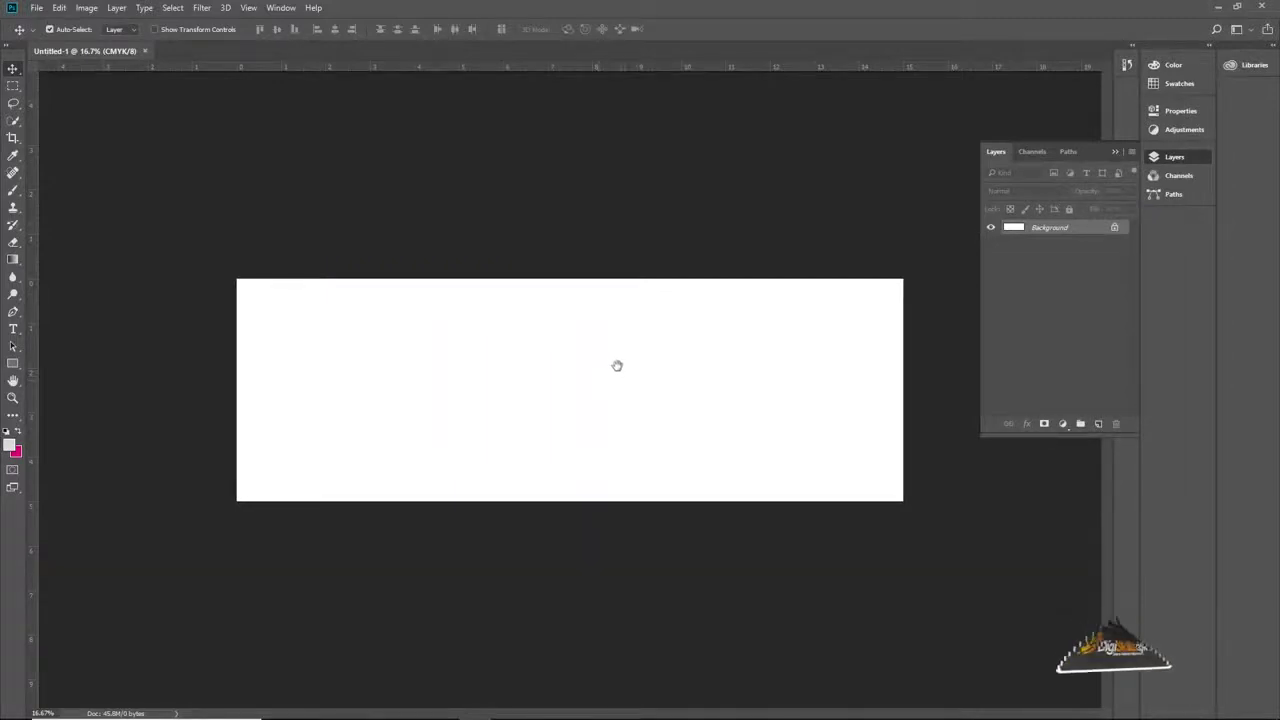
Step: Convert the locked Background of the blank banner document into a regular editable layer
key("f")
left_click_drag(592, 361, 582, 349)
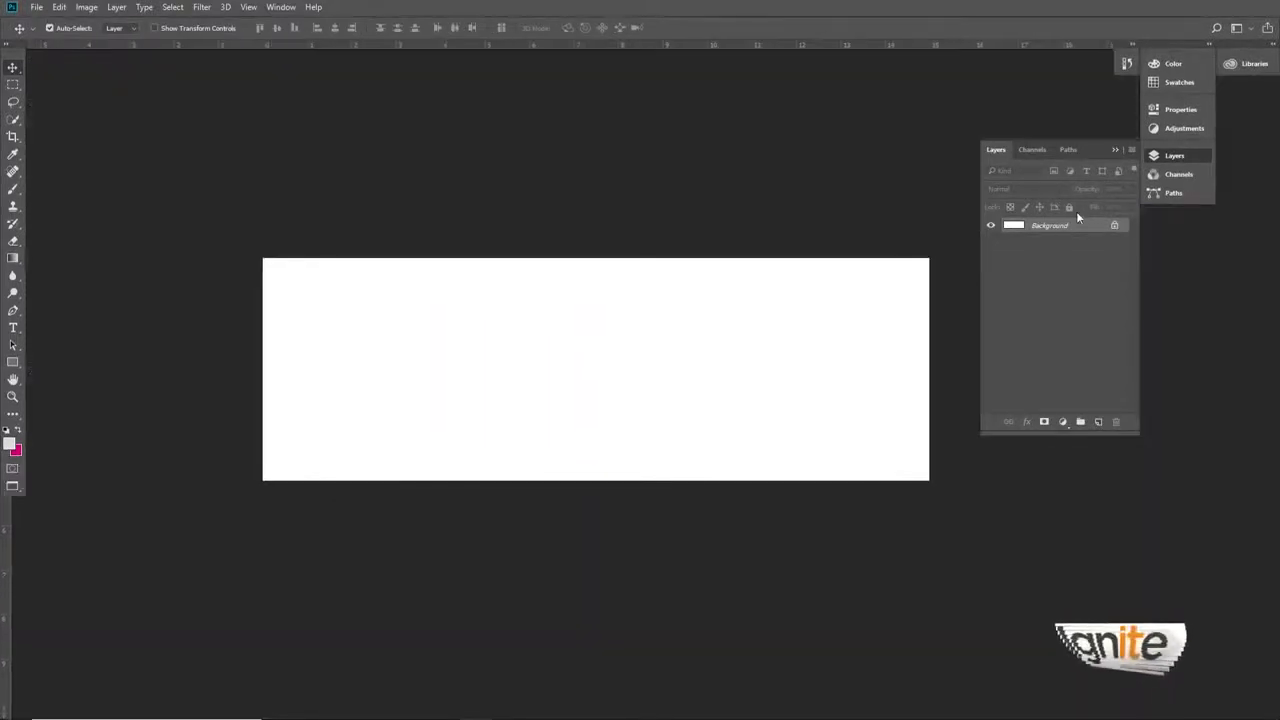
double_click(1076, 225)
left_click(766, 229)
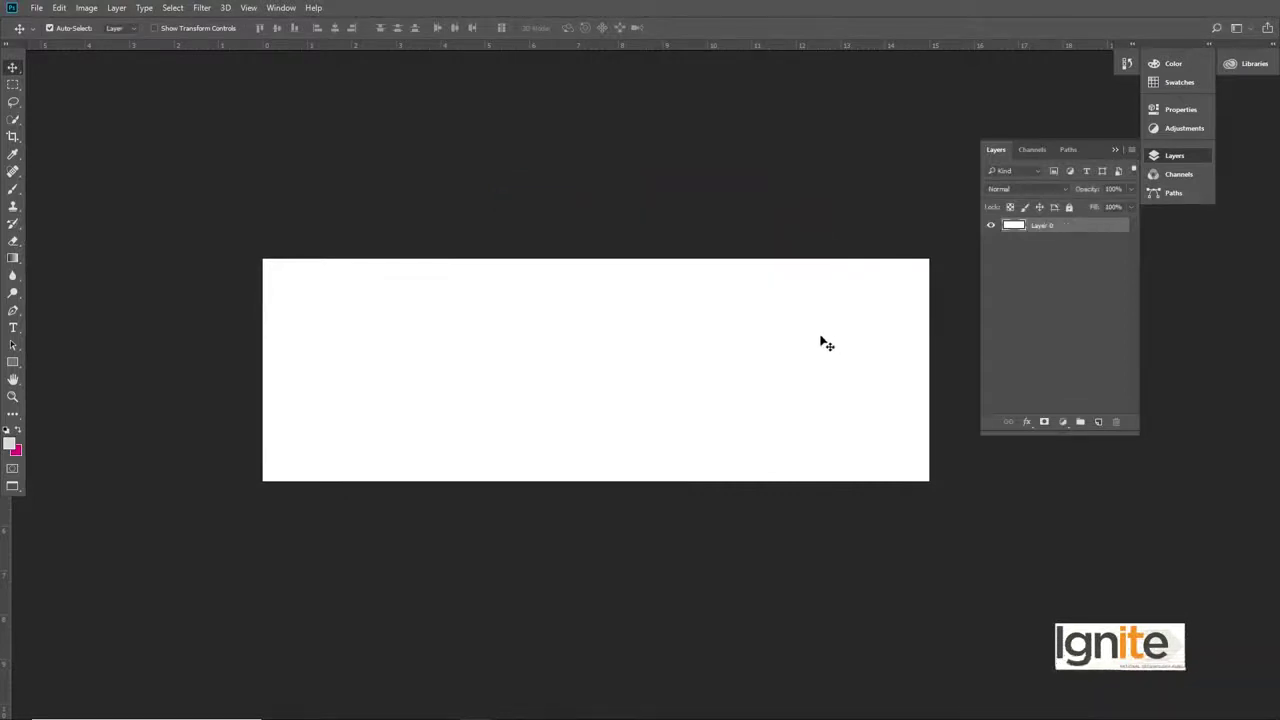
left_click_drag(674, 360, 643, 335)
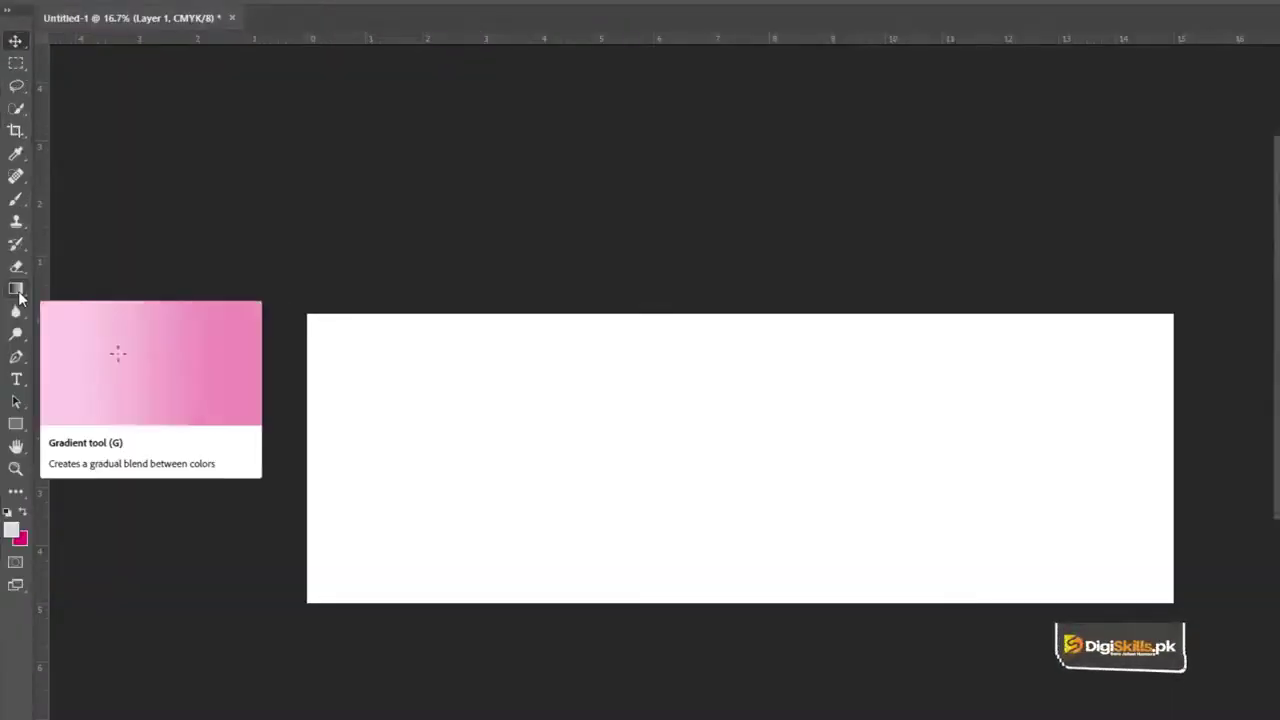
Step: Set up the Gradient tool with Foreground to Background and confirm the background colour as C 7, M 100, Y 23, K 0
left_click(16, 291)
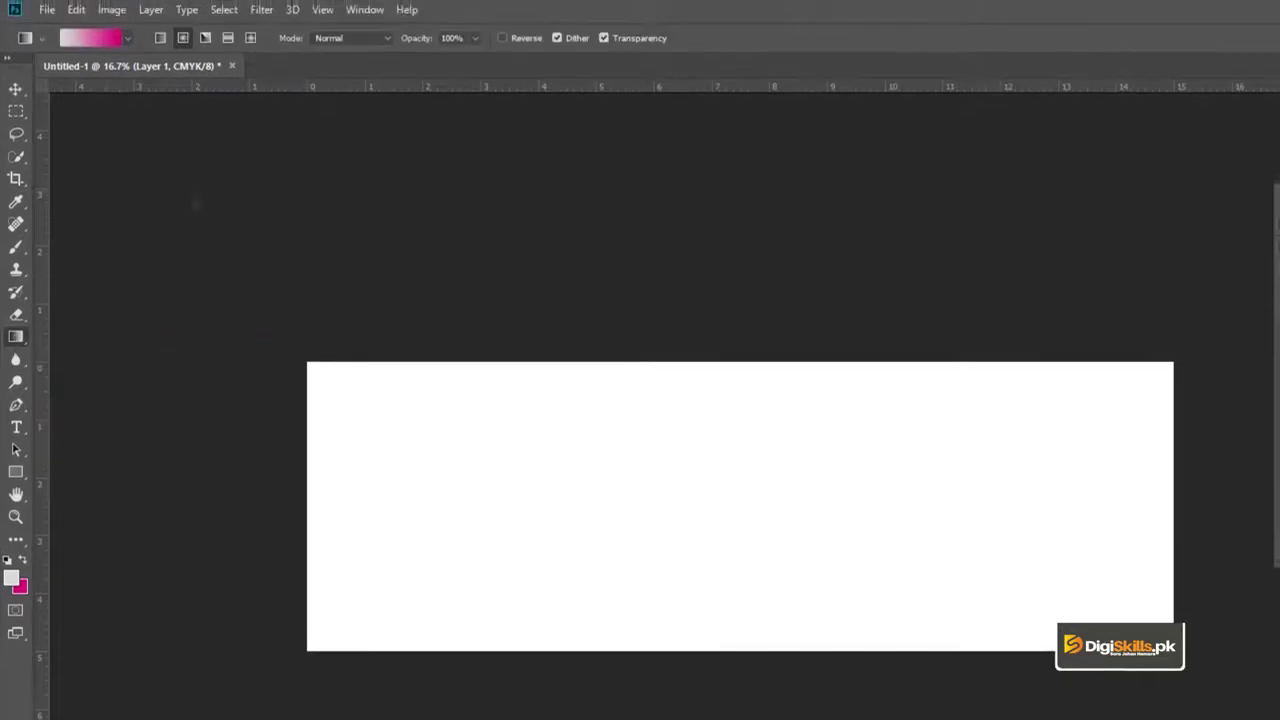
left_click(102, 42)
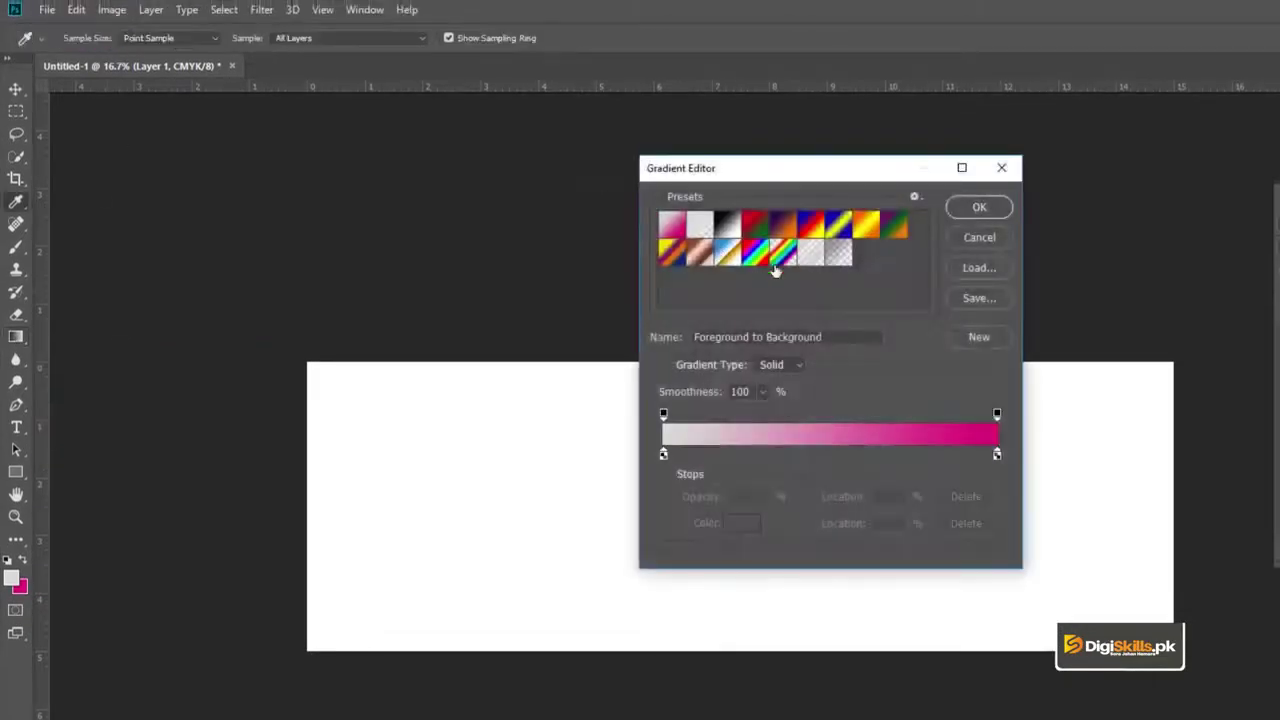
left_click(978, 208)
left_click(22, 590)
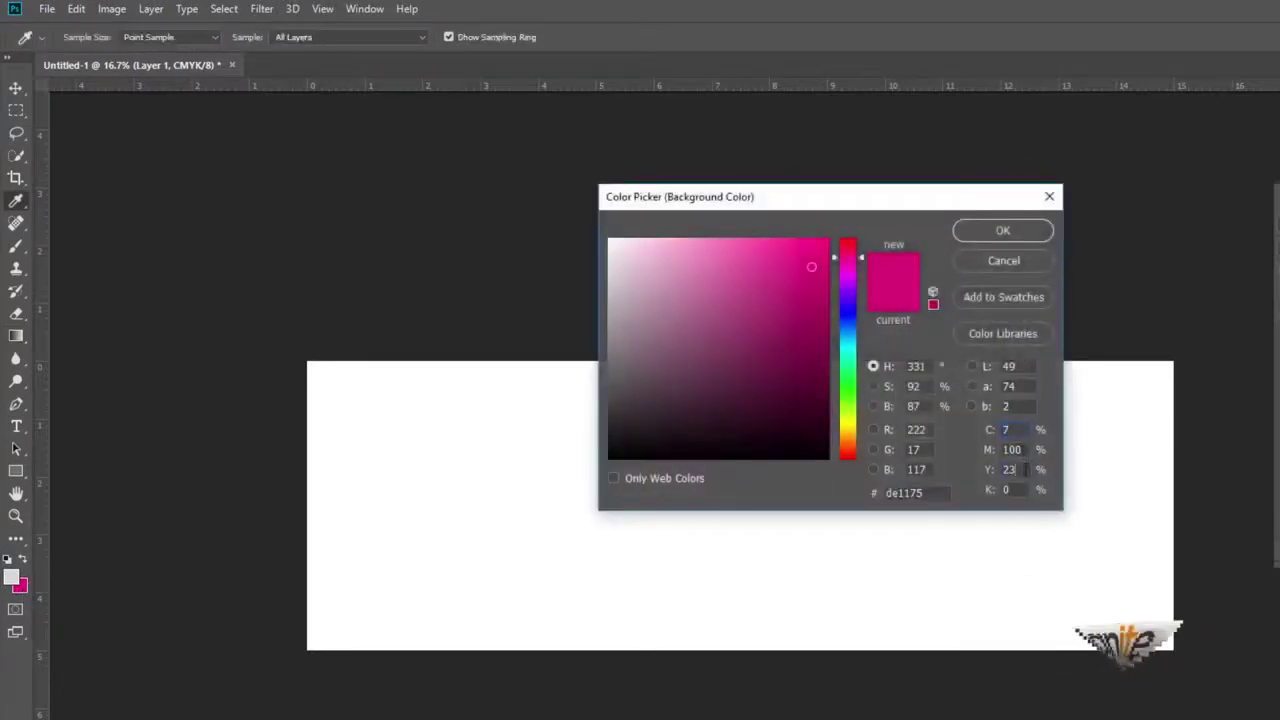
left_click(965, 233)
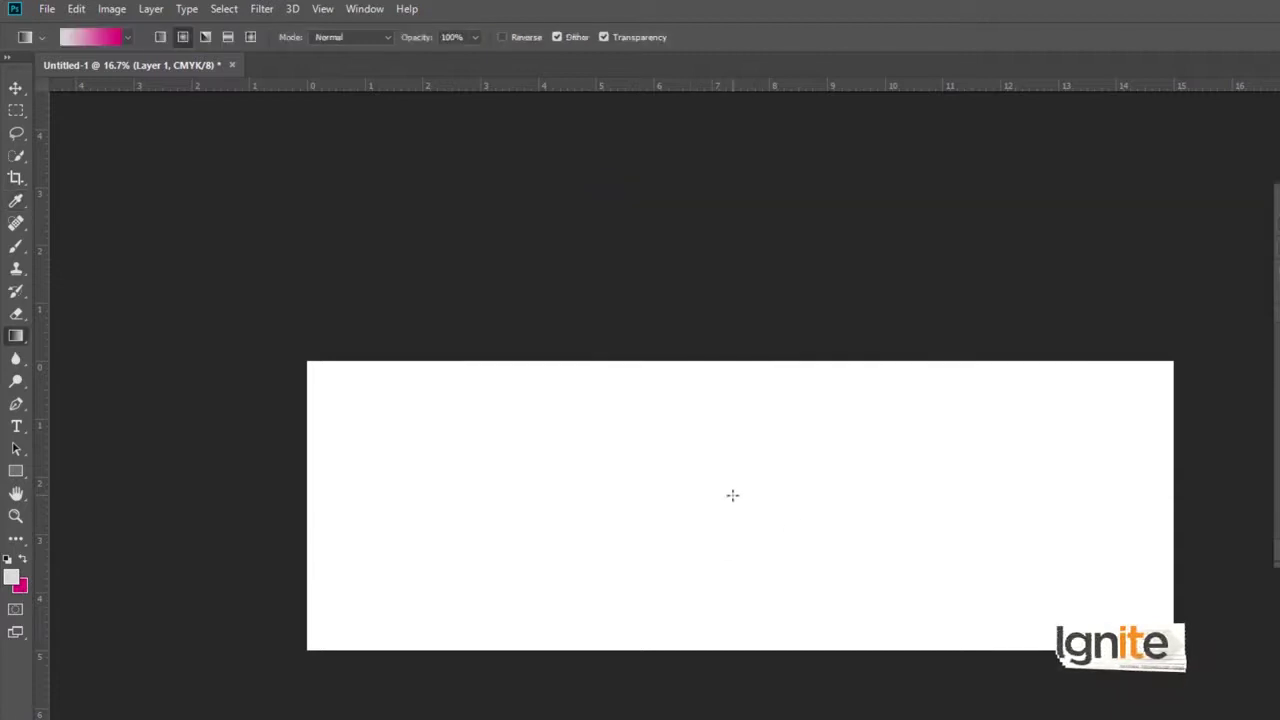
Step: Fill the upper layer with a radial gradient, pulled horizontally from the banner's centre to just beyond its right edge
left_click_drag(732, 495, 1105, 492)
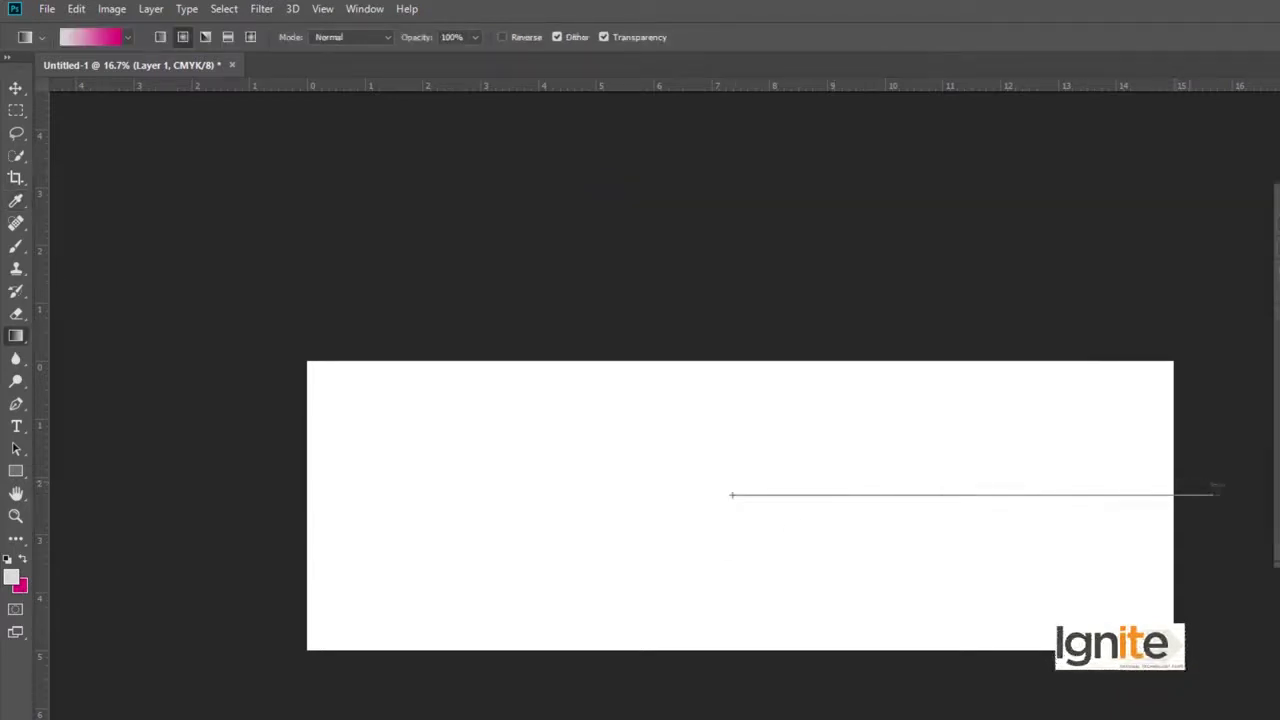
left_click_drag(1213, 490, 1213, 490)
key("v")
key("z")
left_click(773, 505)
key("v")
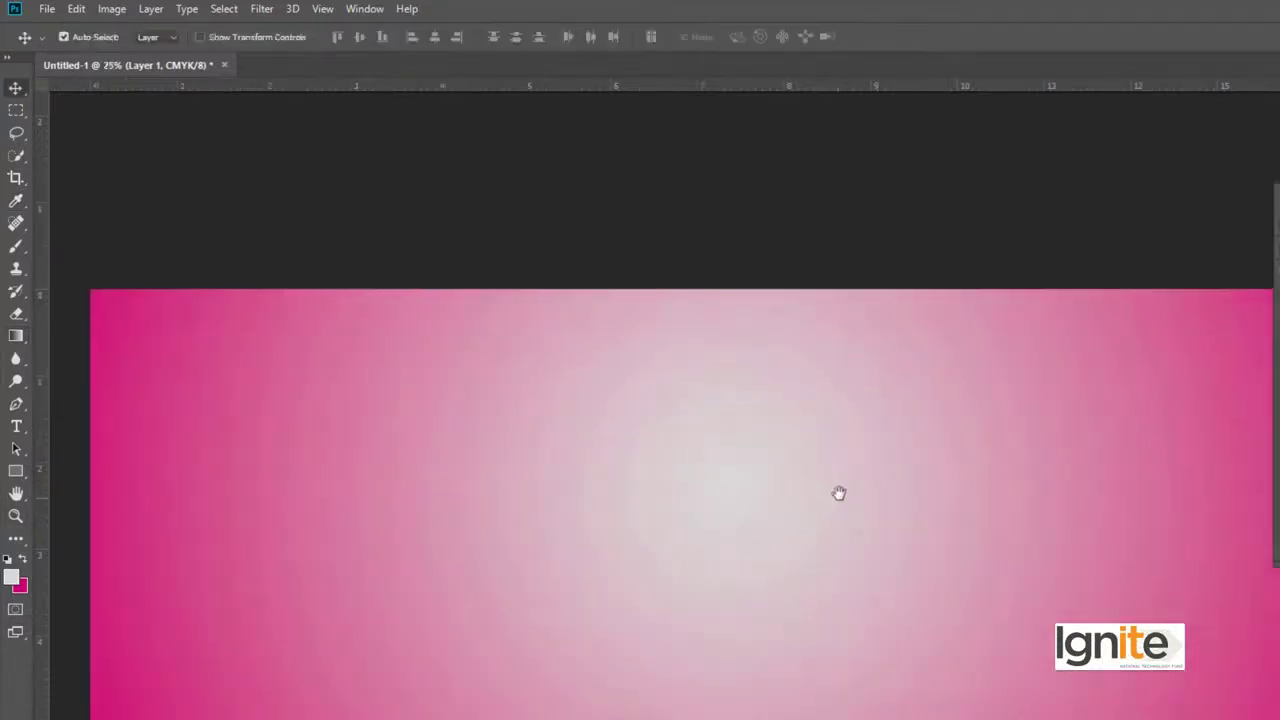
key("f")
left_click_drag(817, 491, 806, 483)
key("z")
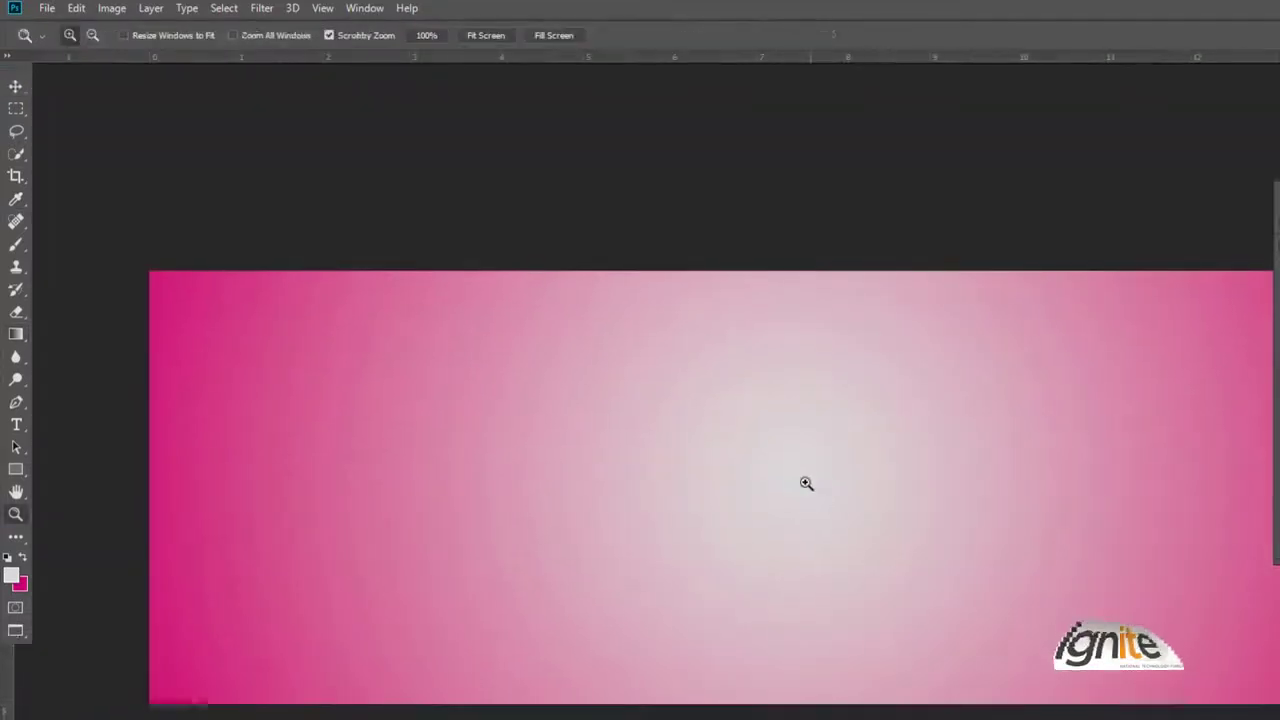
left_click(806, 483, "alt")
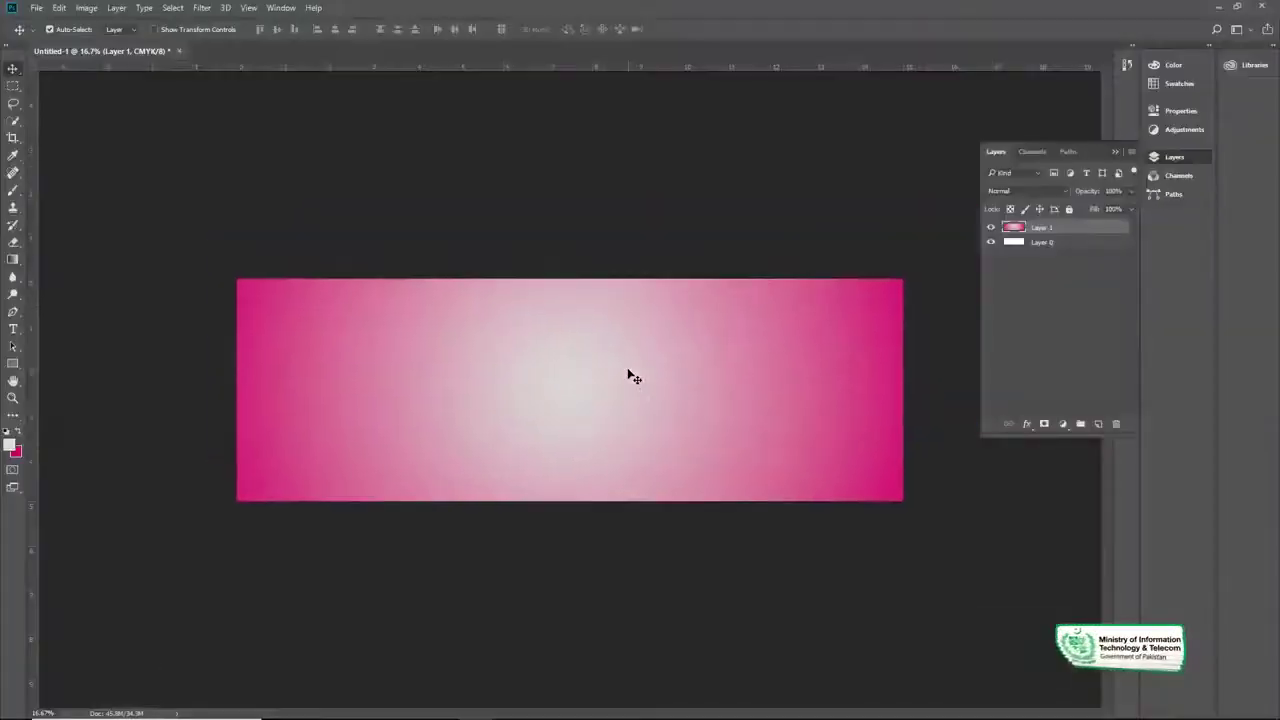
Step: Switch to Illustrator and go to the empty canvas beside the burger logo's artboard in Logo and bg.ai
mouse_move(518, 682)
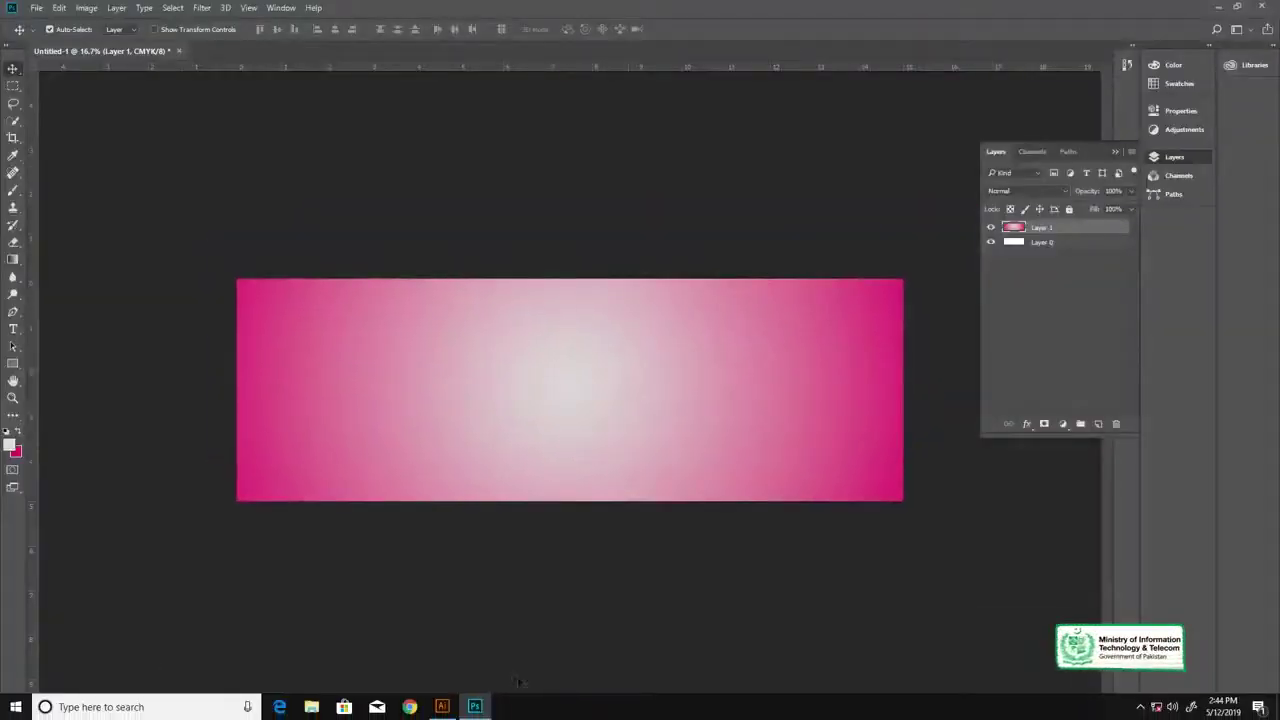
left_click(445, 707)
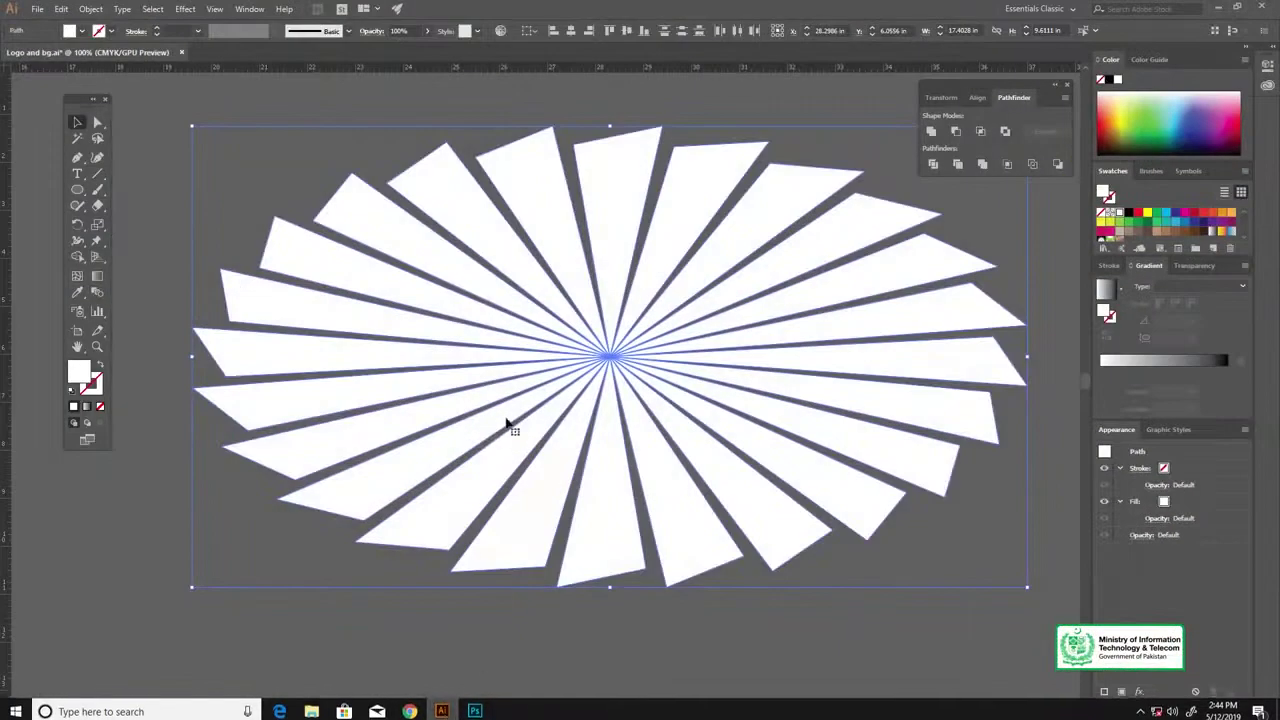
key("z")
left_click(524, 385, "alt")
left_click(556, 376, "alt")
left_click(474, 436, "alt")
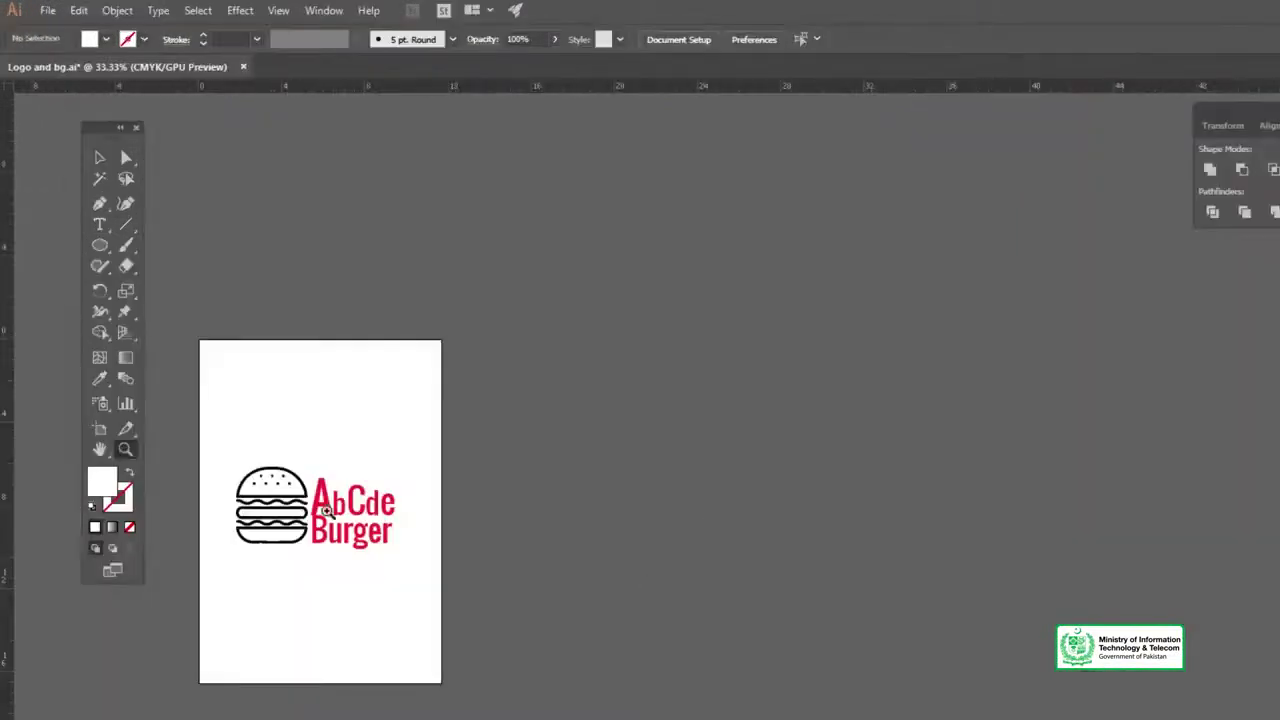
left_click(330, 512)
left_click(614, 523)
key("v")
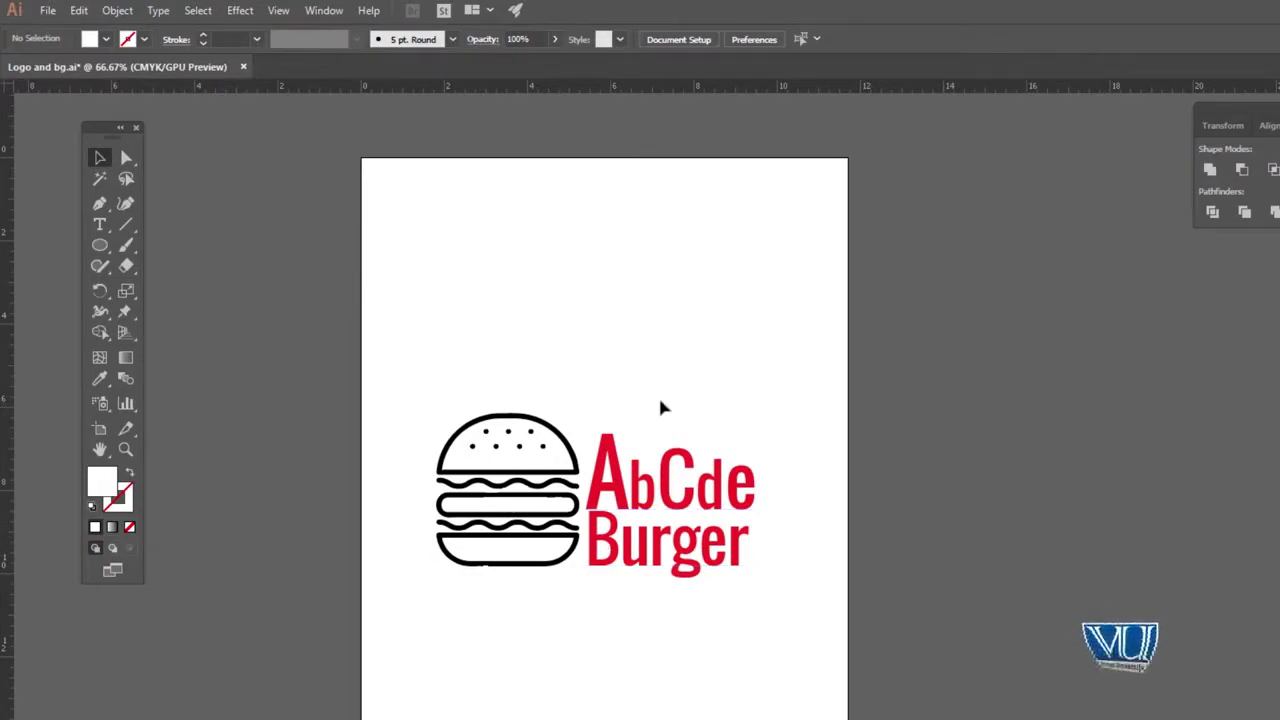
key("space")
left_click_drag(711, 389, 551, 391)
scroll(581, 407, "right", 5)
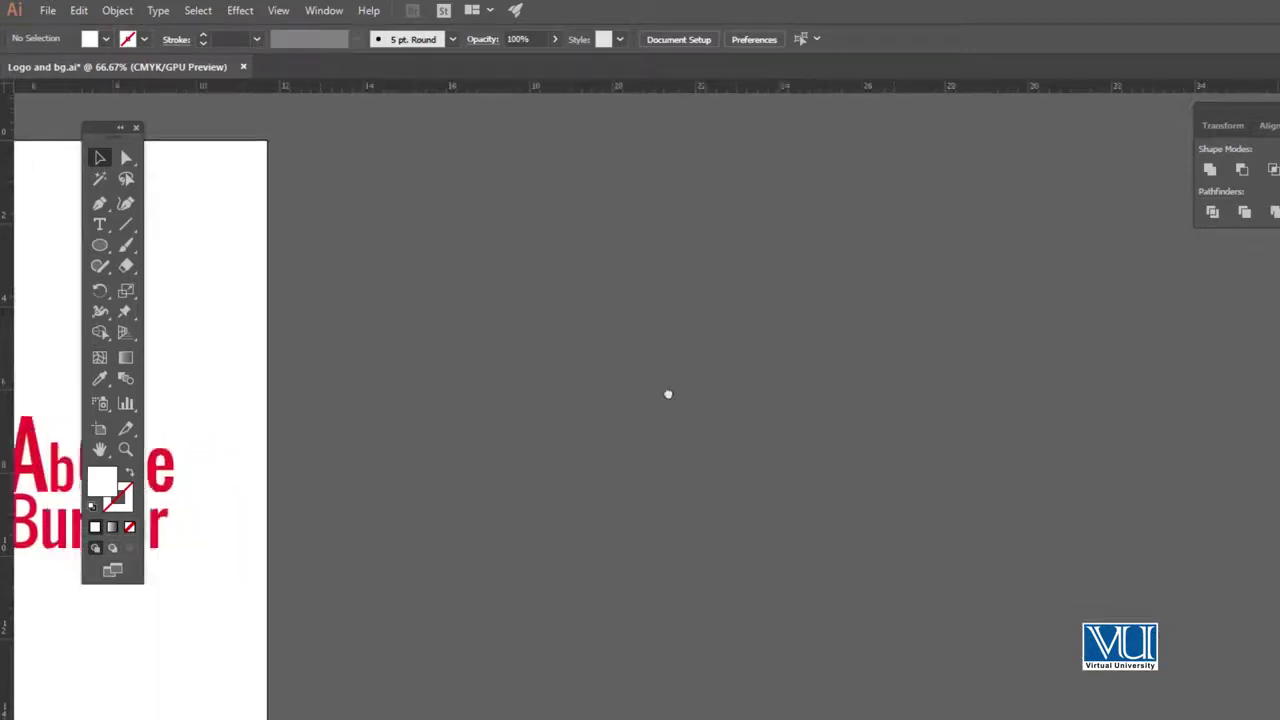
Step: Draw a narrow white wedge pointing downward, about 1.8 in wide and 8.1 in tall, with the Pen tool beside the artboard
left_click(102, 246)
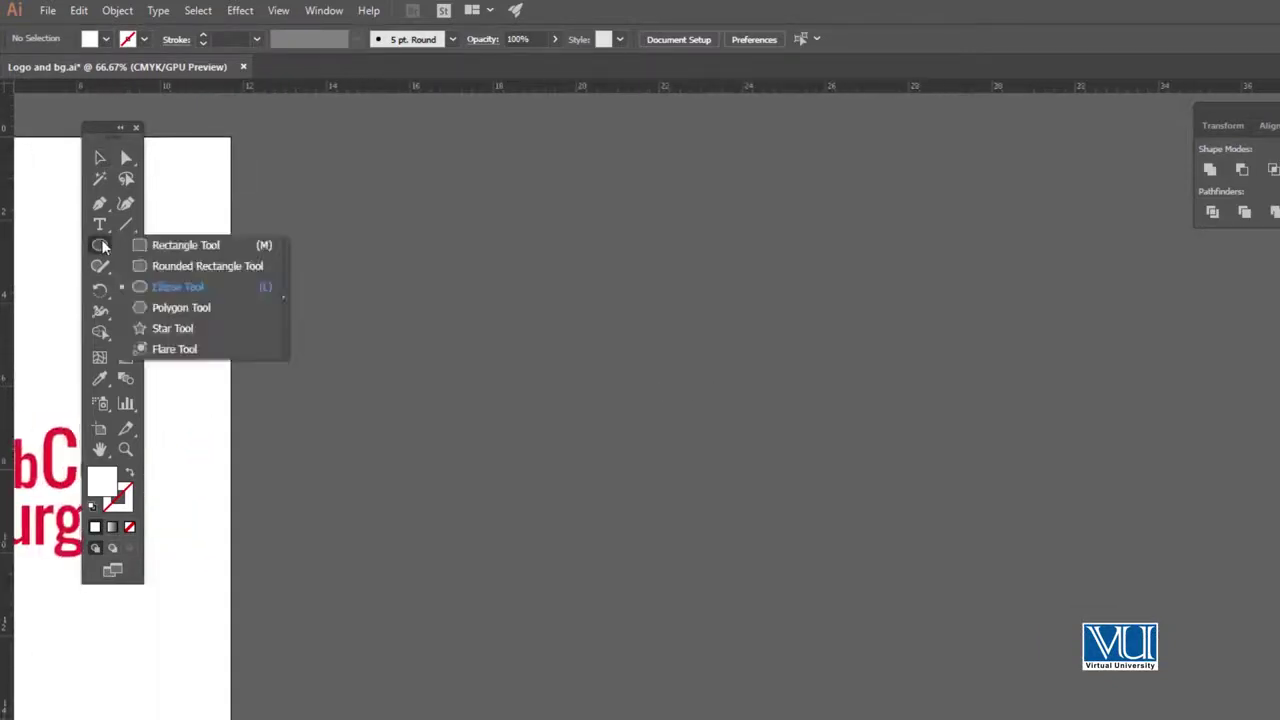
left_click(100, 157)
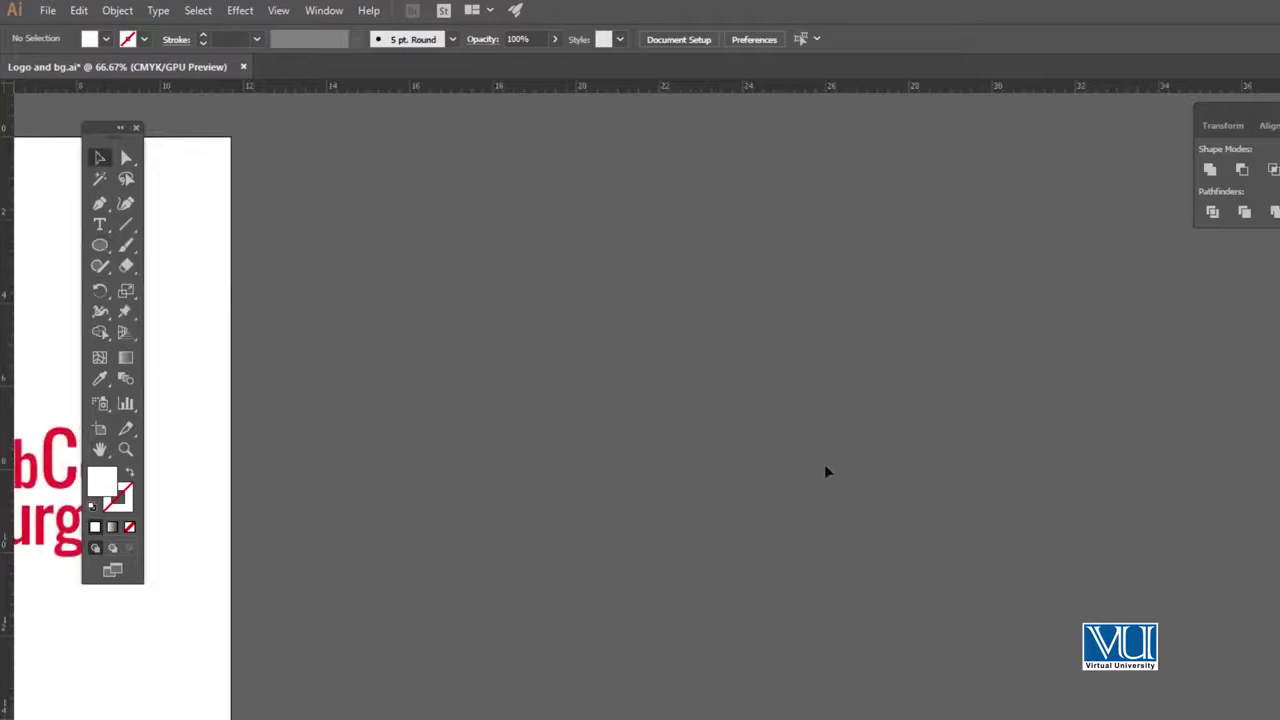
key("p")
left_click(850, 533)
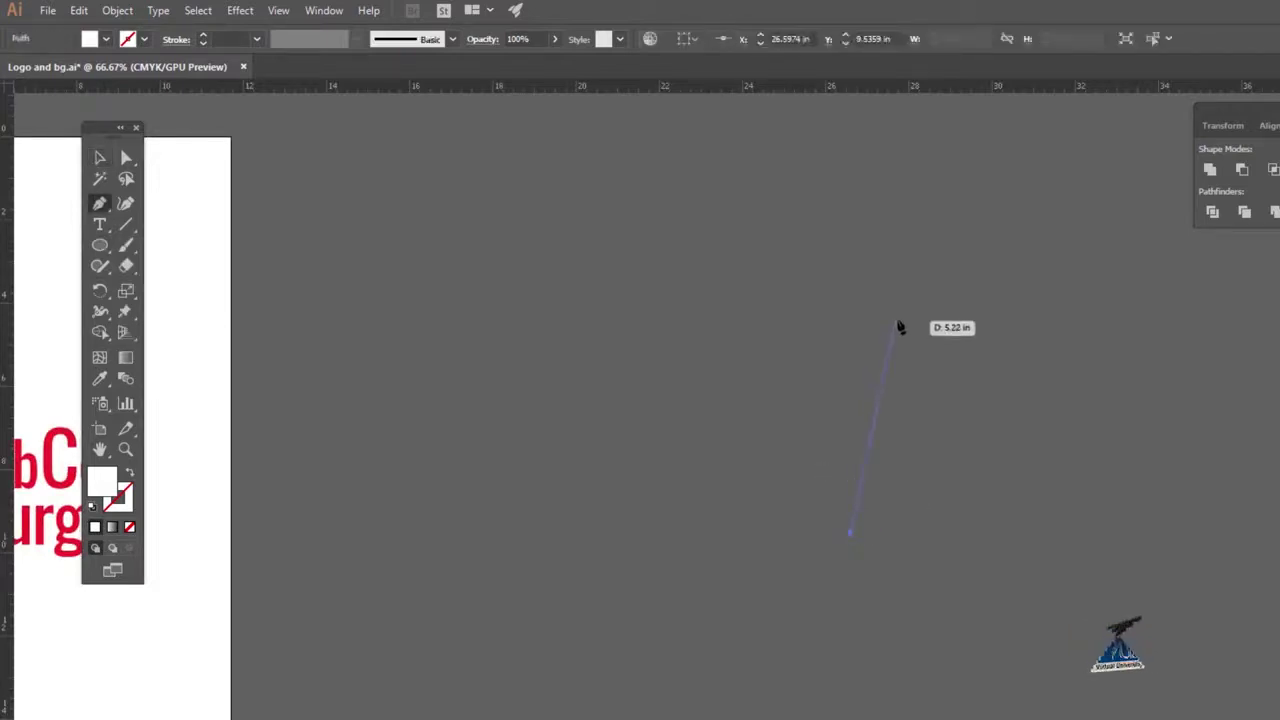
left_click(891, 199)
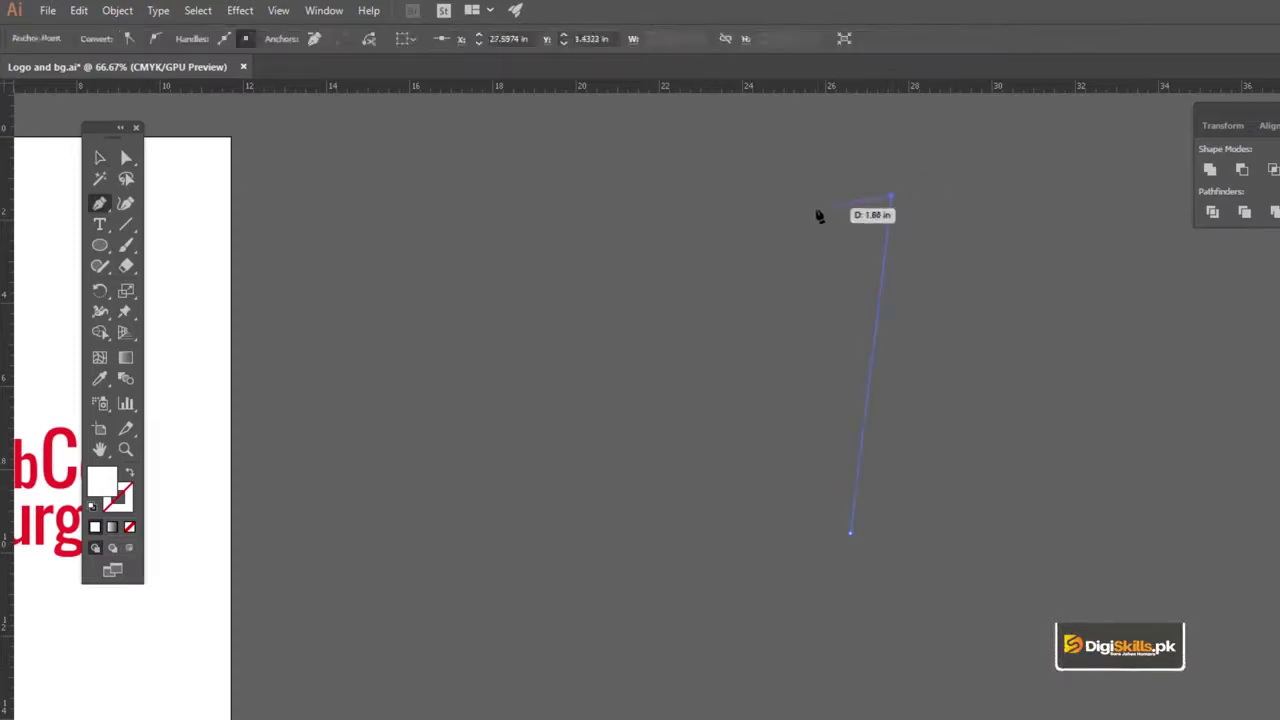
left_click(817, 211)
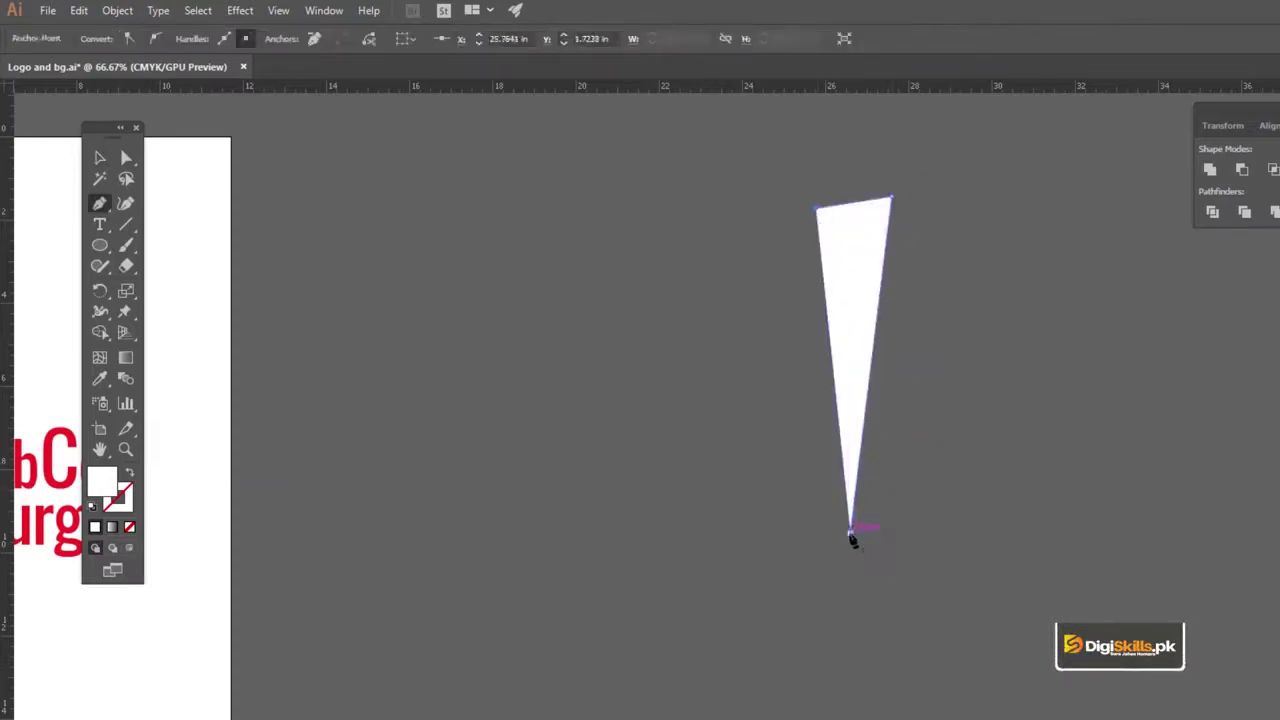
key("v")
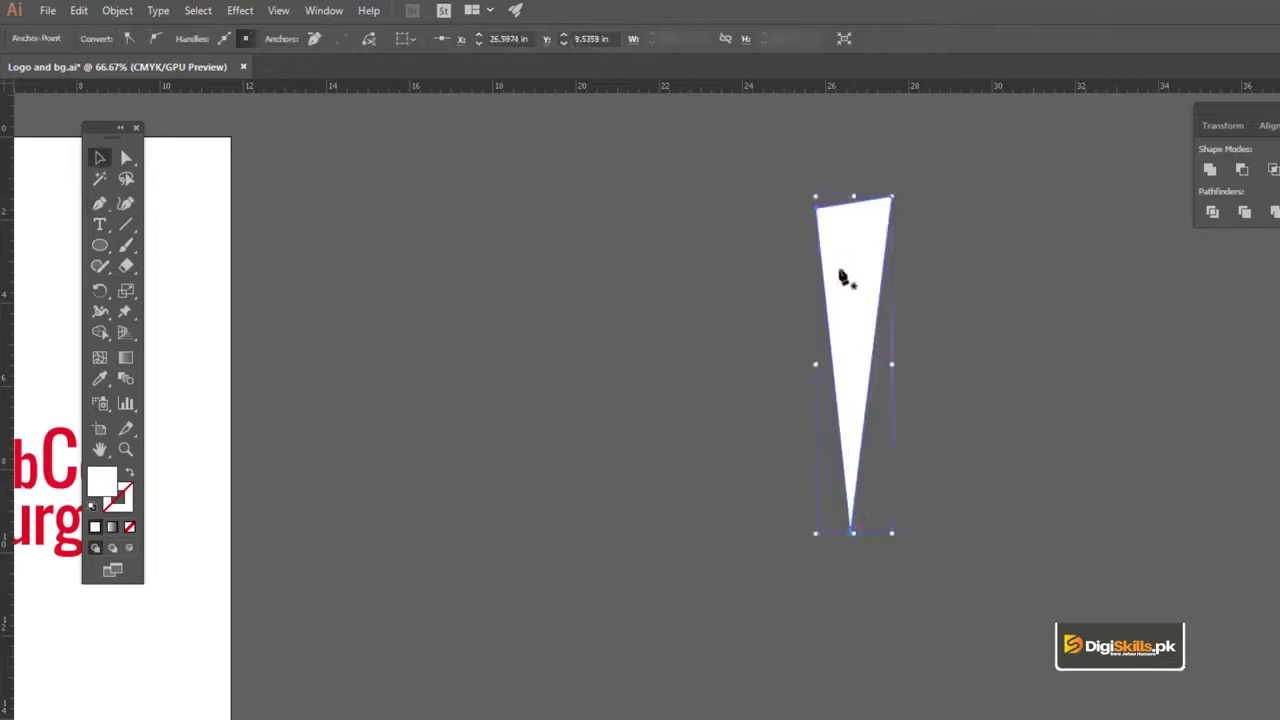
Step: Make a copy of the wedge rotated 15° about its bottom tip
left_click(100, 290)
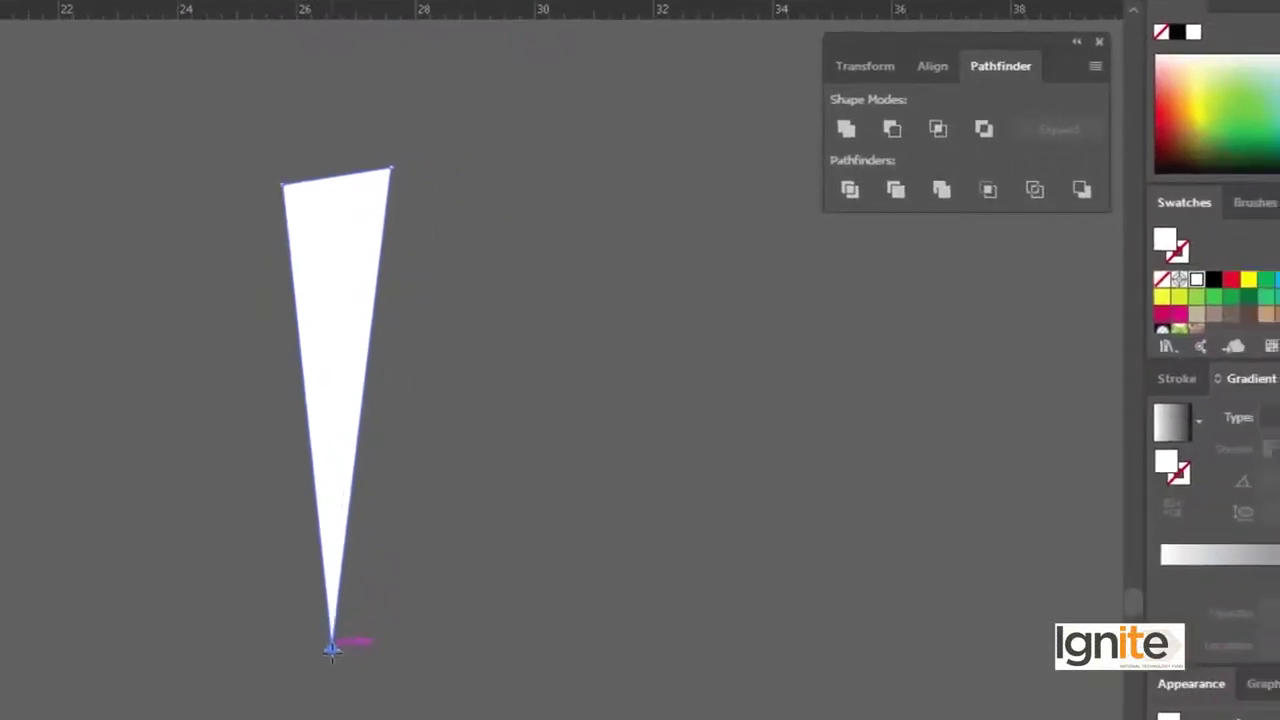
left_click(331, 650, "alt")
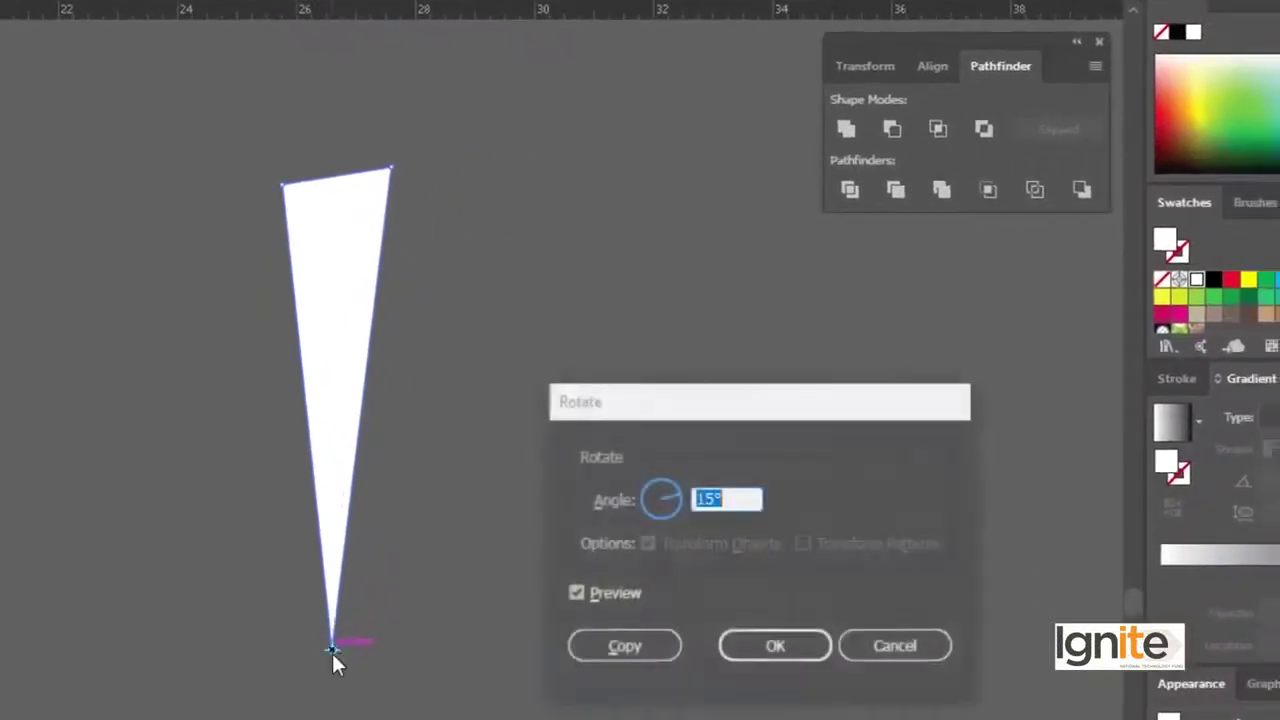
left_click_drag(711, 408, 670, 371)
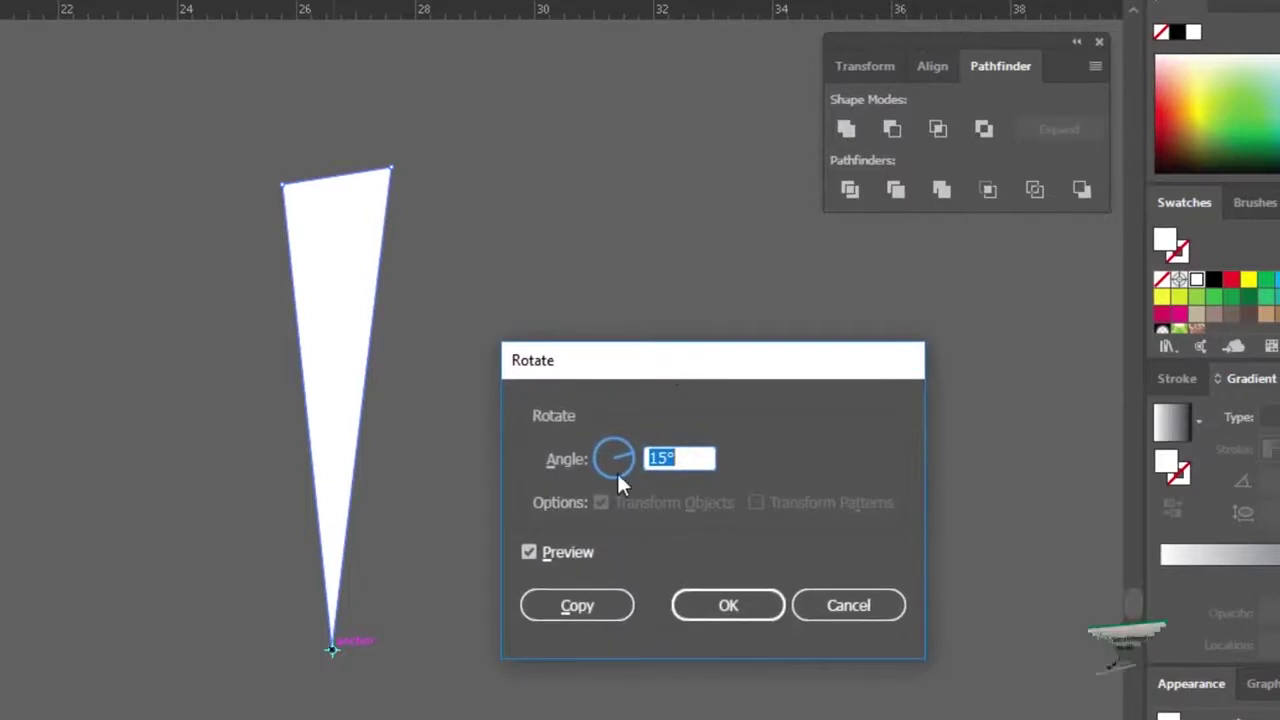
left_click(677, 458)
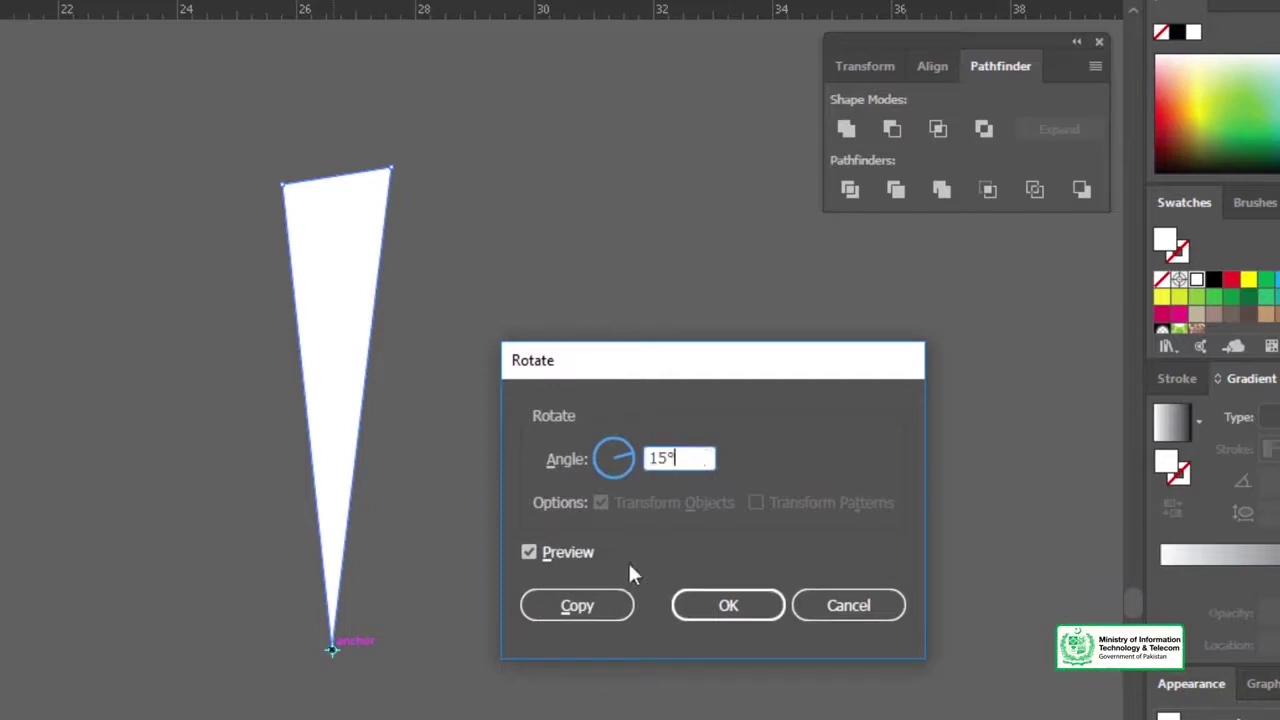
left_click(596, 607)
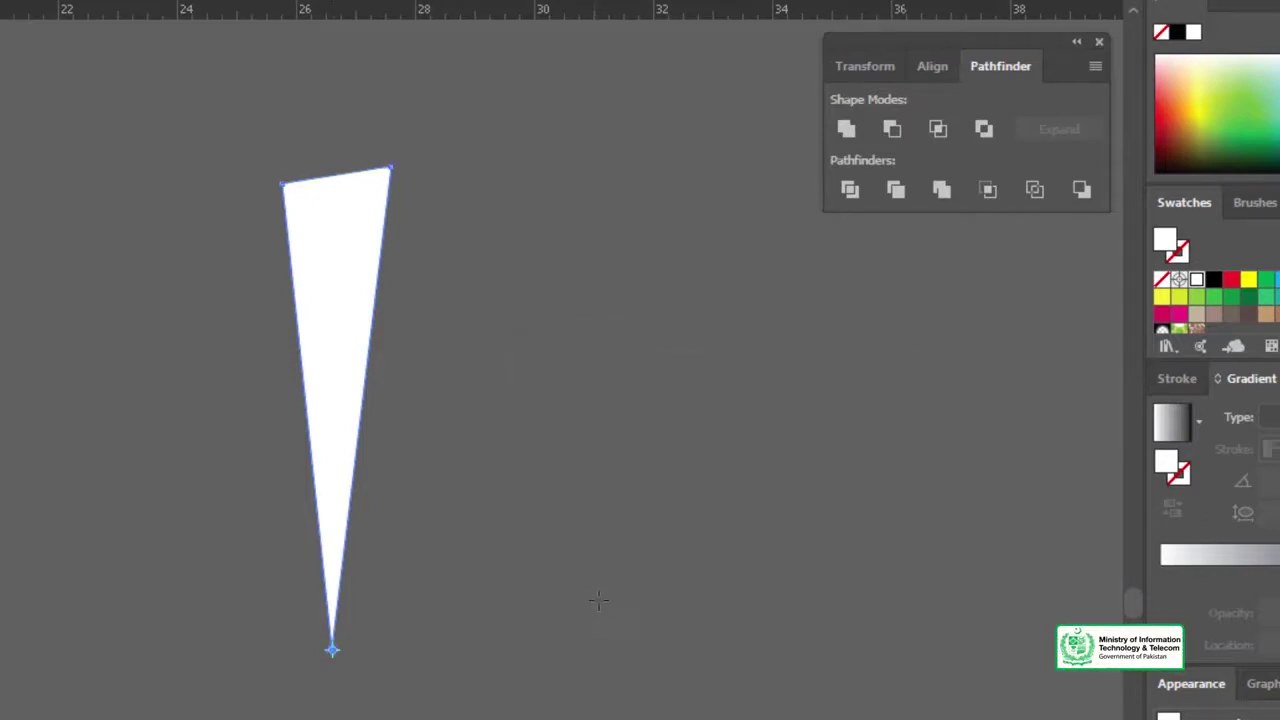
left_click(333, 649, "alt")
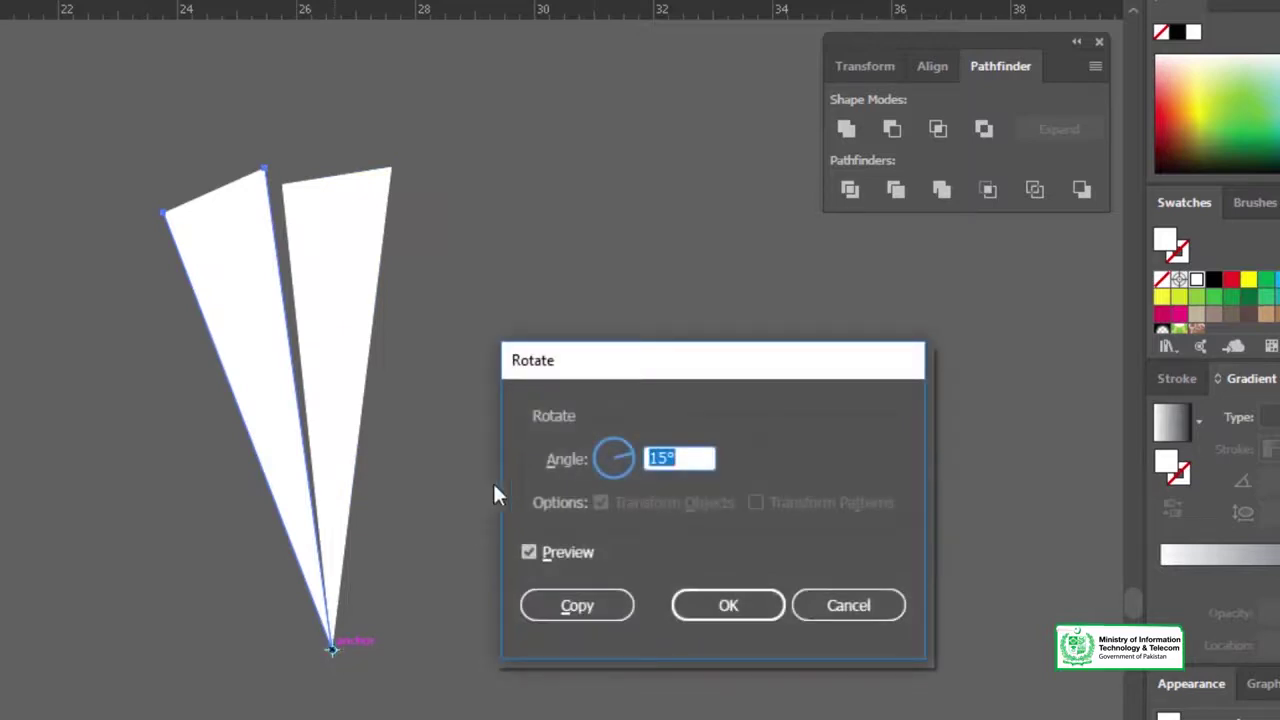
left_click(816, 606)
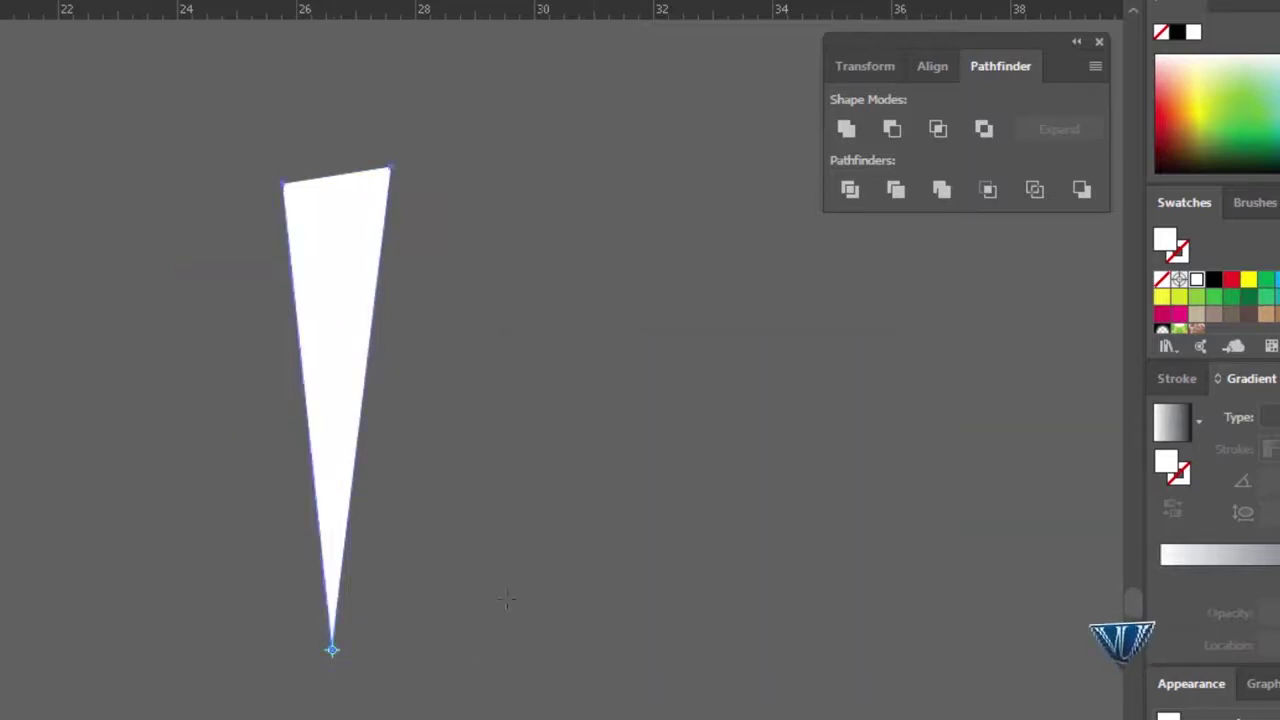
Step: Repeat the rotated copy around the tip until the wedges form a full circular sunburst
key("ctrl+d")
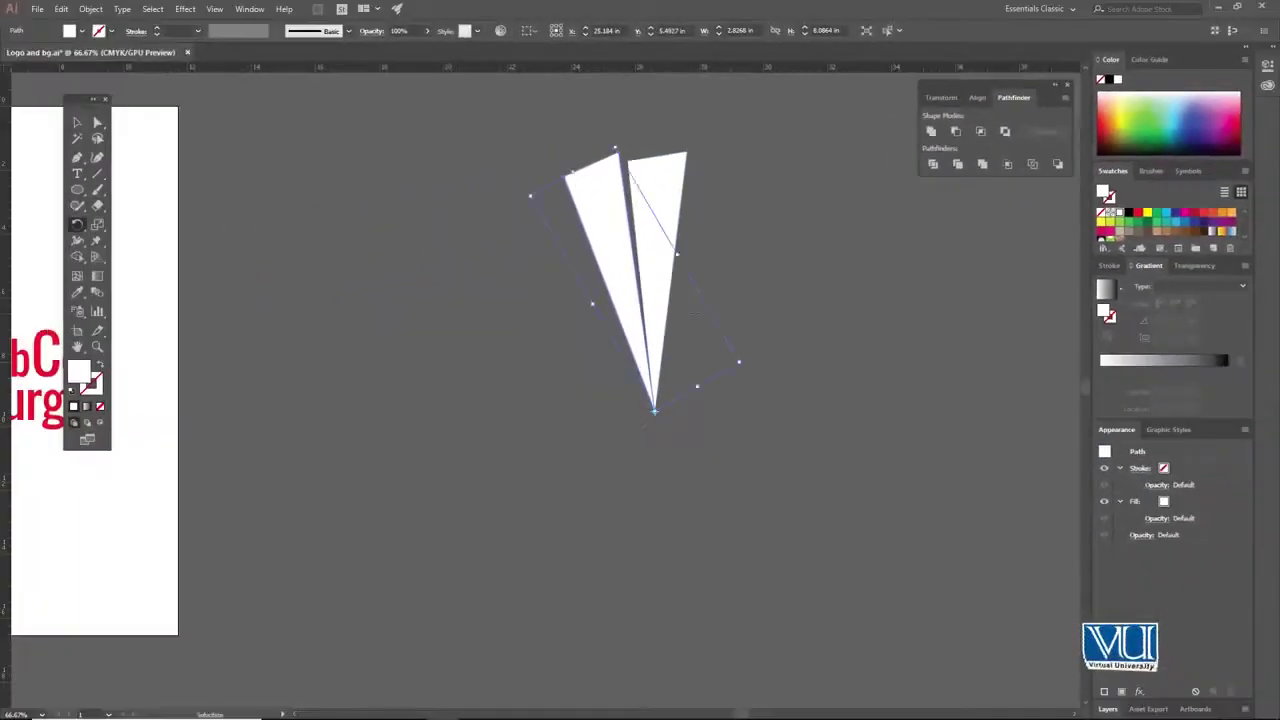
key("ctrl+d")
key("ctrl+d")
key("ctrl+d")
key("ctrl+d")
key("ctrl+d")
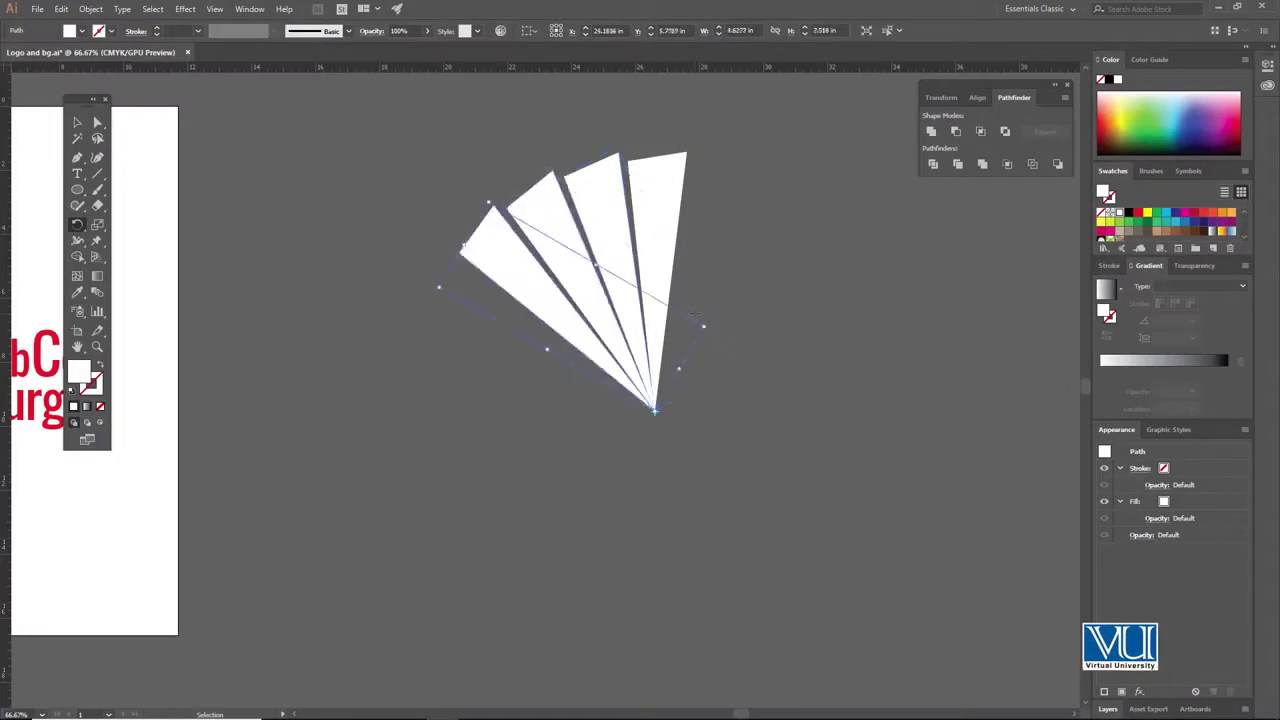
key("ctrl+d")
key("ctrl+d")
key("ctrl+d")
key("ctrl+d")
key("ctrl+d")
key("ctrl+d")
key("ctrl+d")
key("ctrl+d")
key("ctrl+d")
key("ctrl+d")
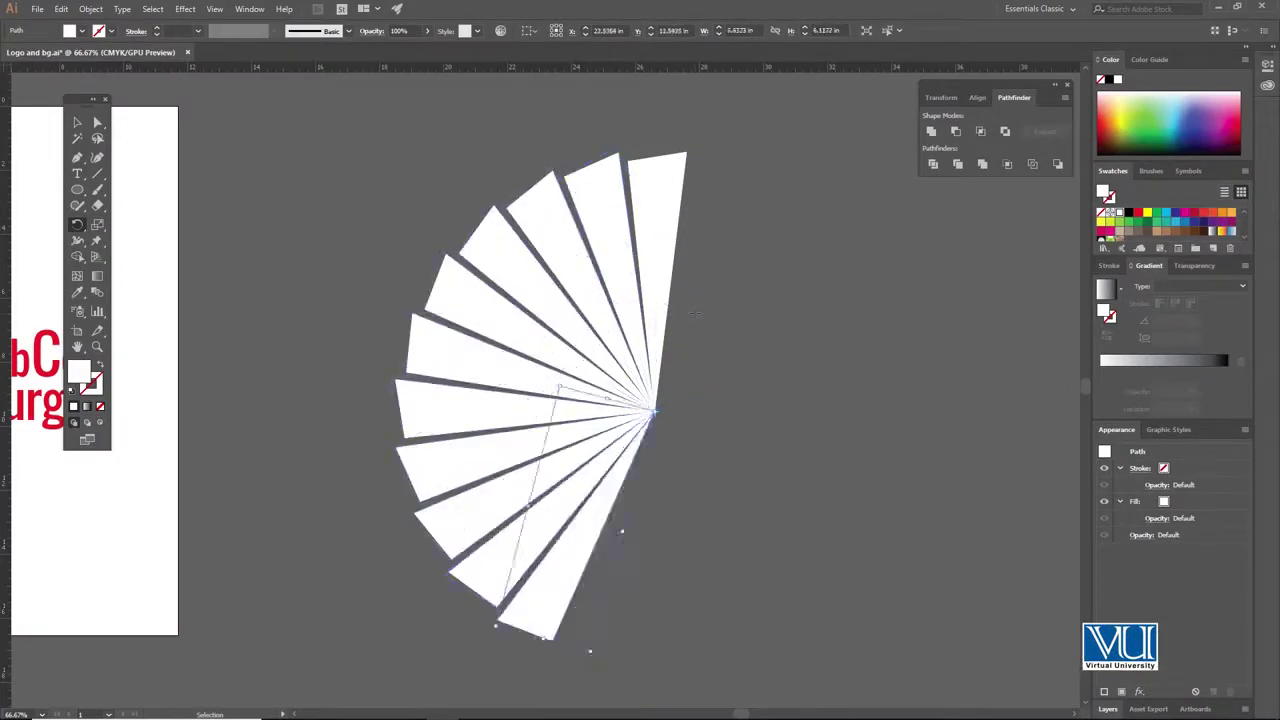
key("ctrl+d")
key("ctrl+d")
key("ctrl+d")
key("ctrl+d")
key("ctrl+d")
key("ctrl+d")
key("ctrl+d")
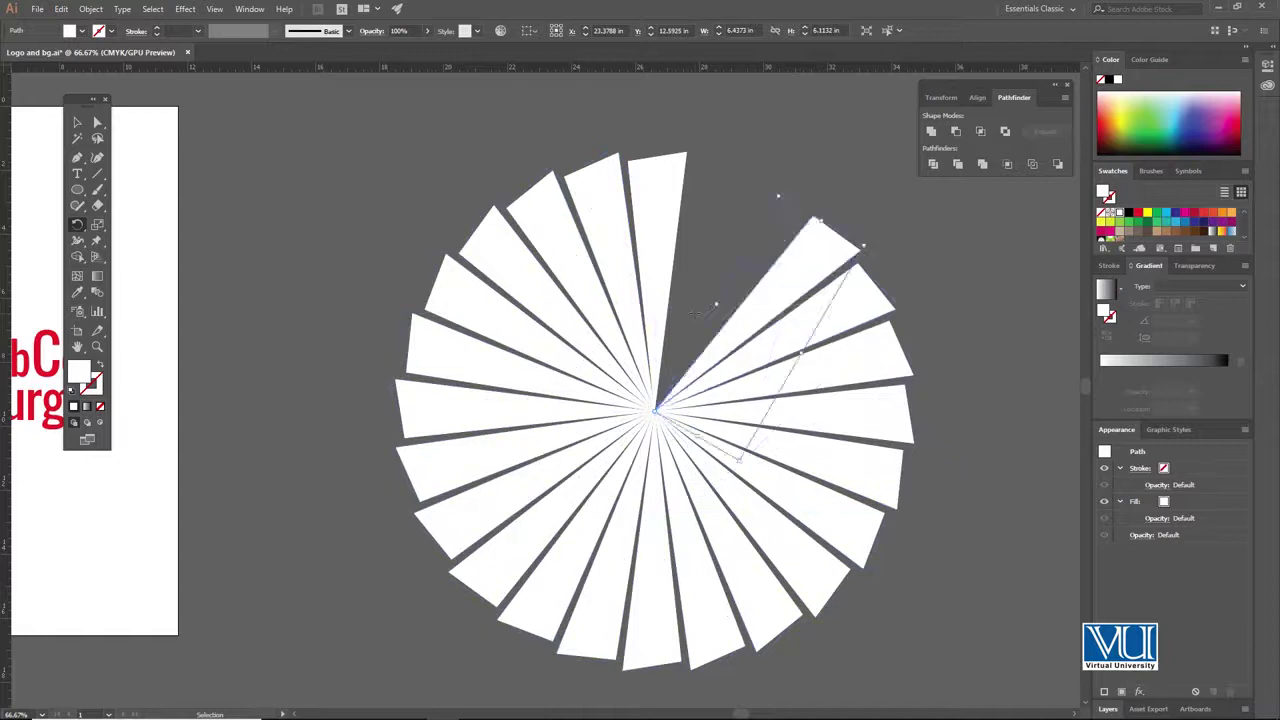
Step: Select all the wedges that make up the white sunburst
key("ctrl+shift+a")
key("z")
left_click(674, 373, "alt")
key("v")
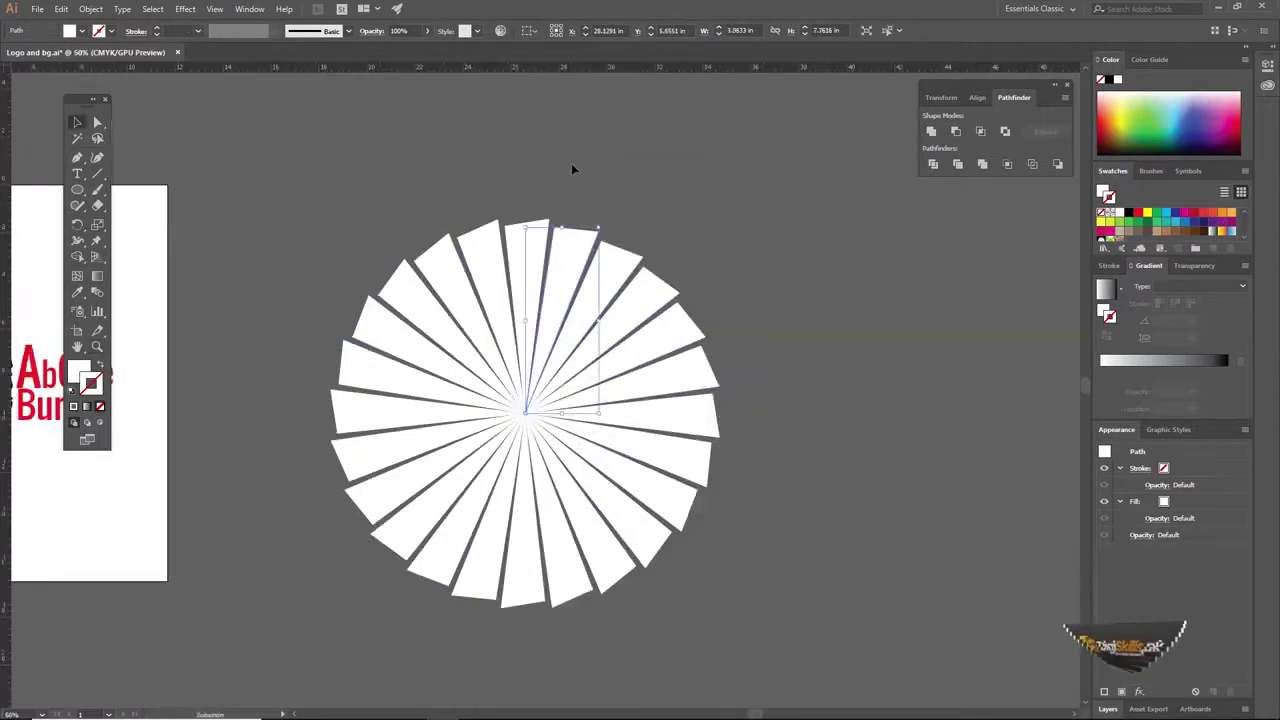
left_click(571, 163)
left_click(713, 428)
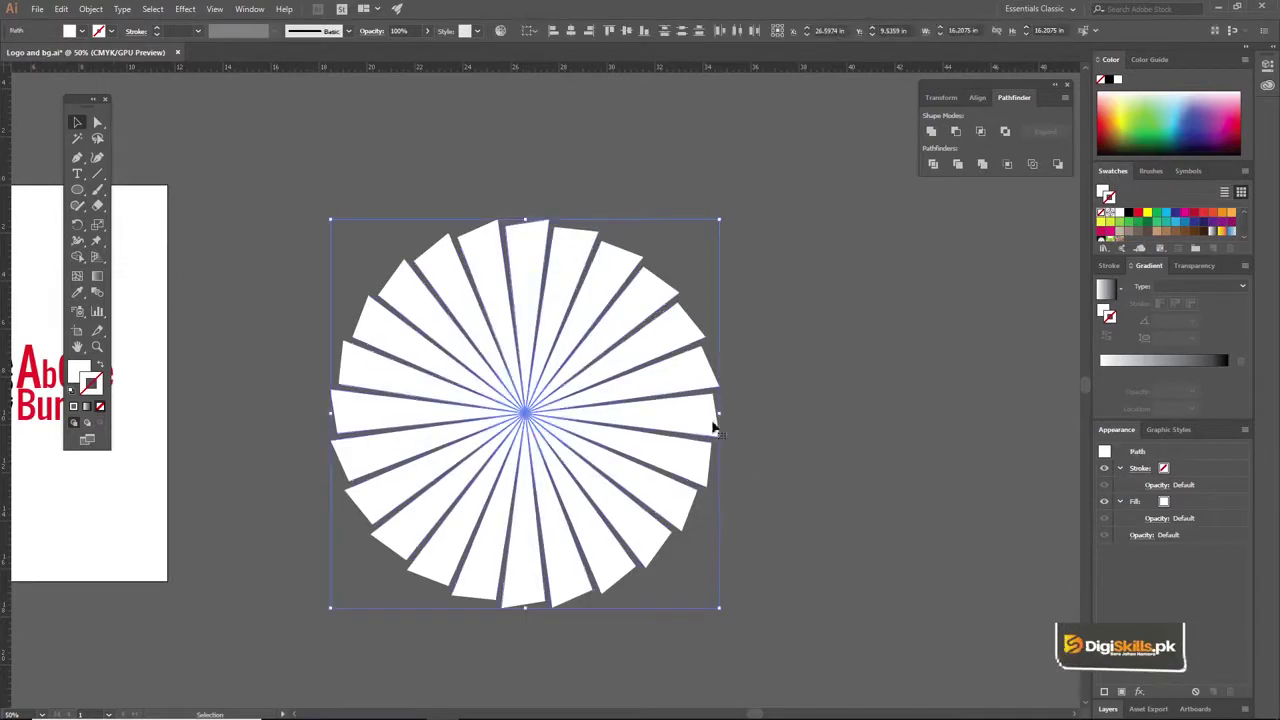
Step: Stretch the sunburst into an ellipse about 28.9 in wide and 14.5 in tall, and group all its wedges
left_click_drag(719, 410, 1024, 410)
left_click_drag(679, 217, 677, 260)
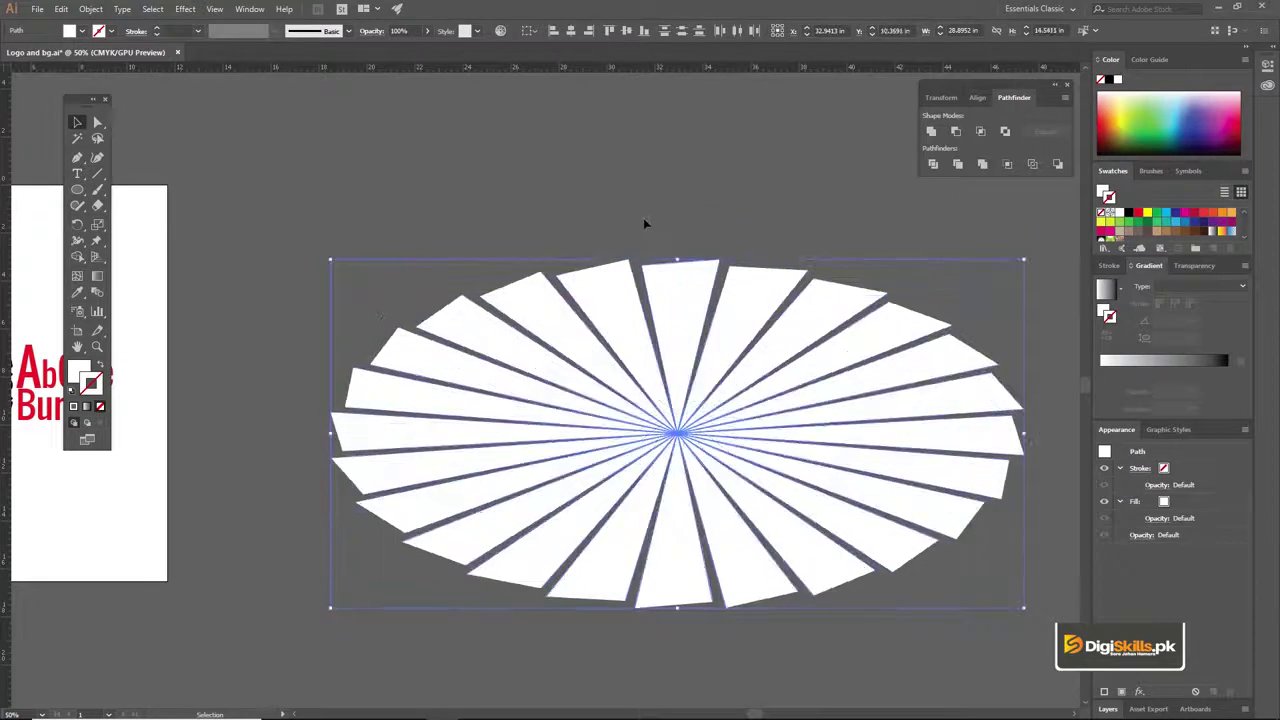
left_click(645, 224)
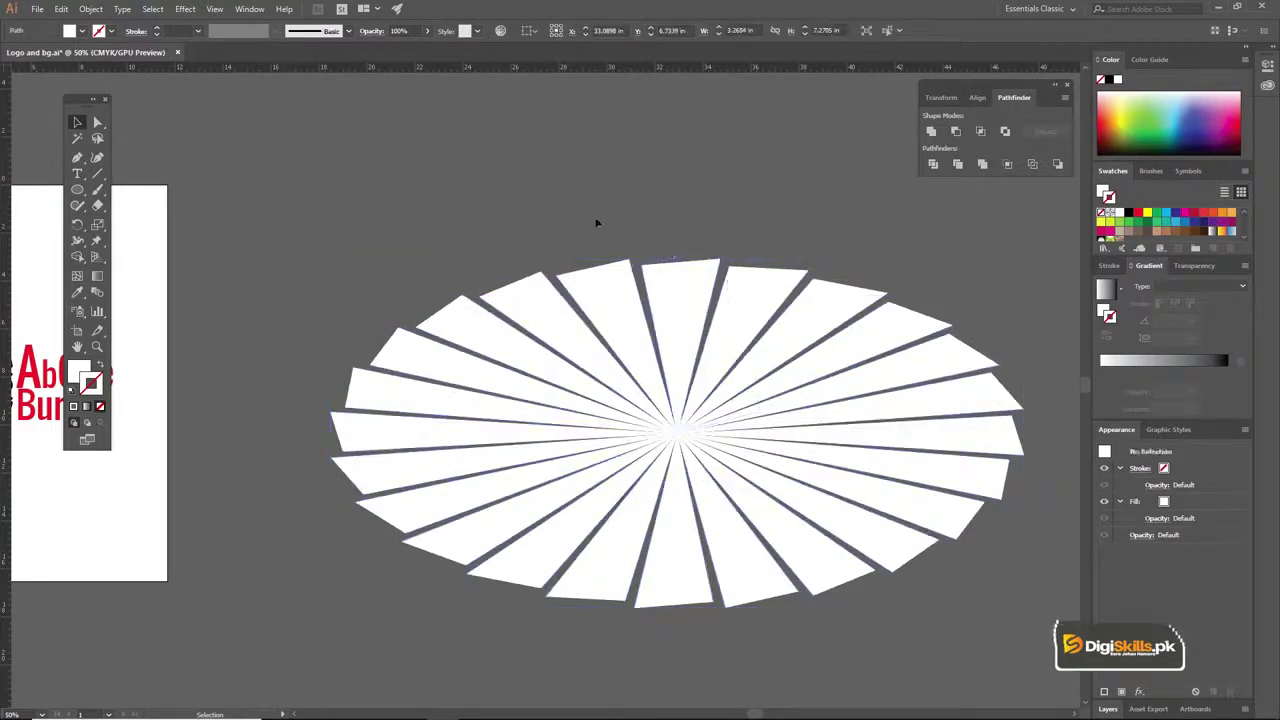
left_click(897, 551)
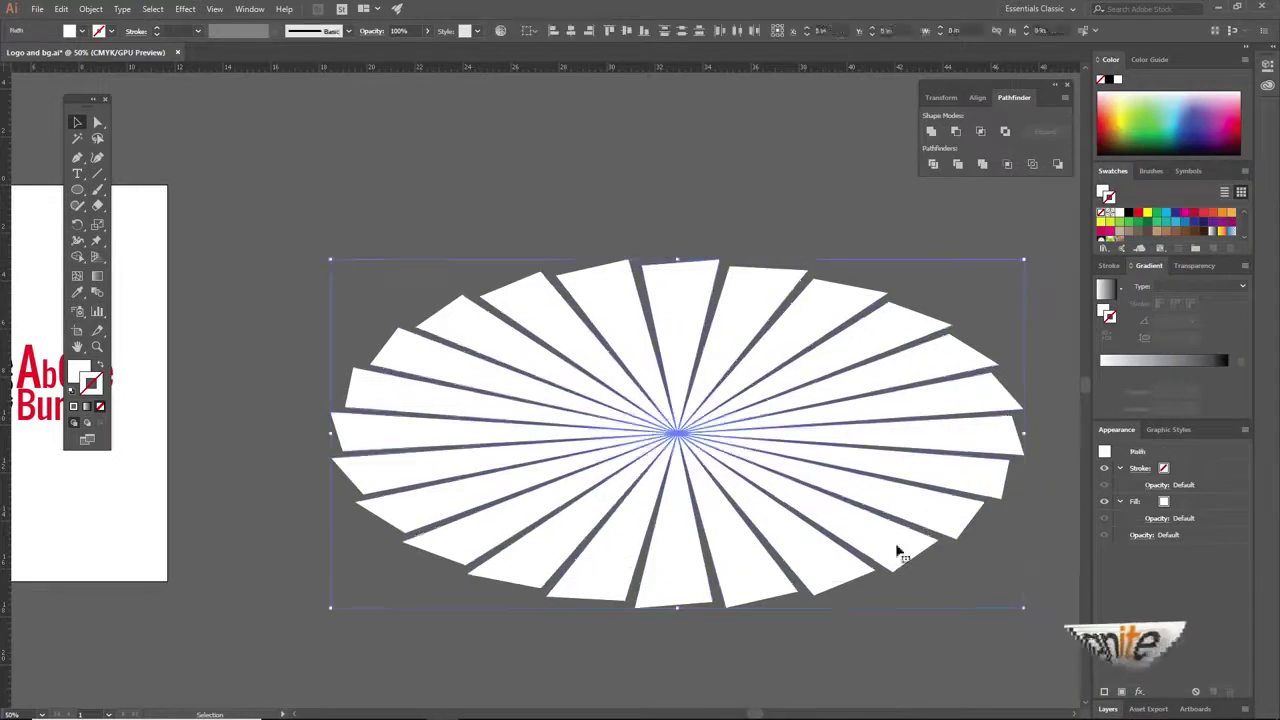
key("ctrl+g")
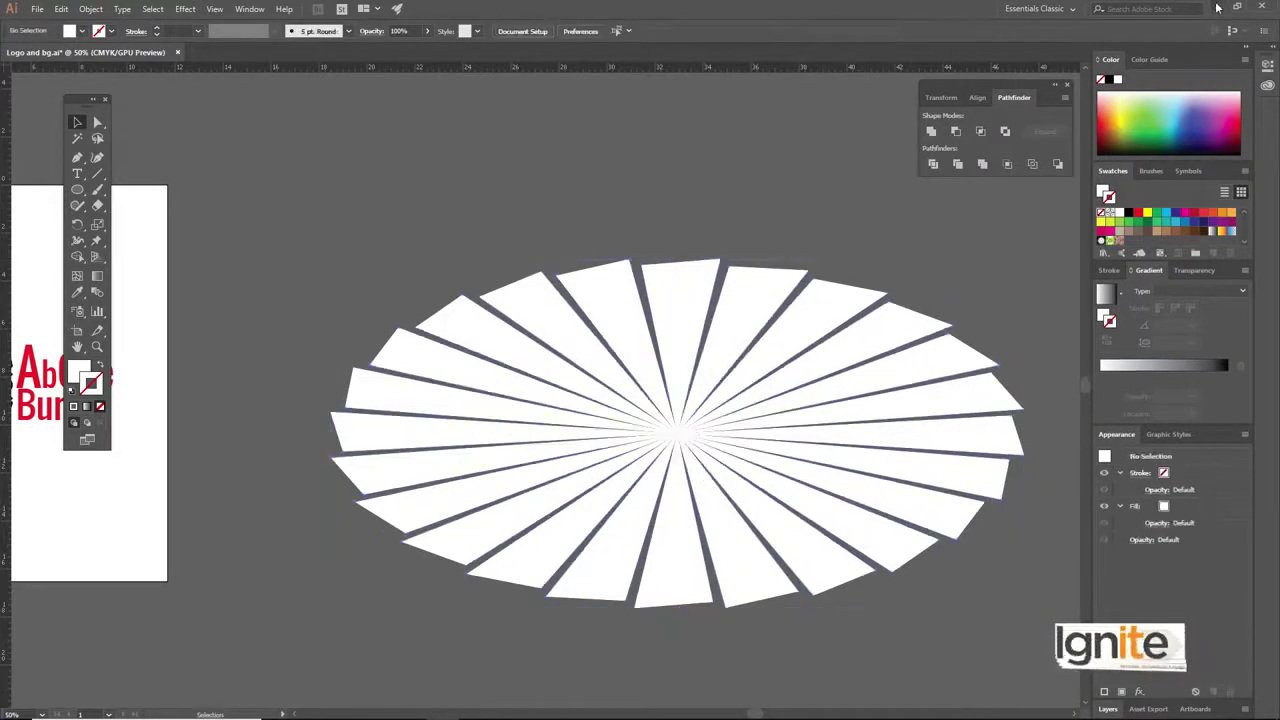
Step: Paste the sunburst into the Photoshop banner as a smart object above a new layer, enlarged to about 14.1 by 7.1 in
left_click(771, 287)
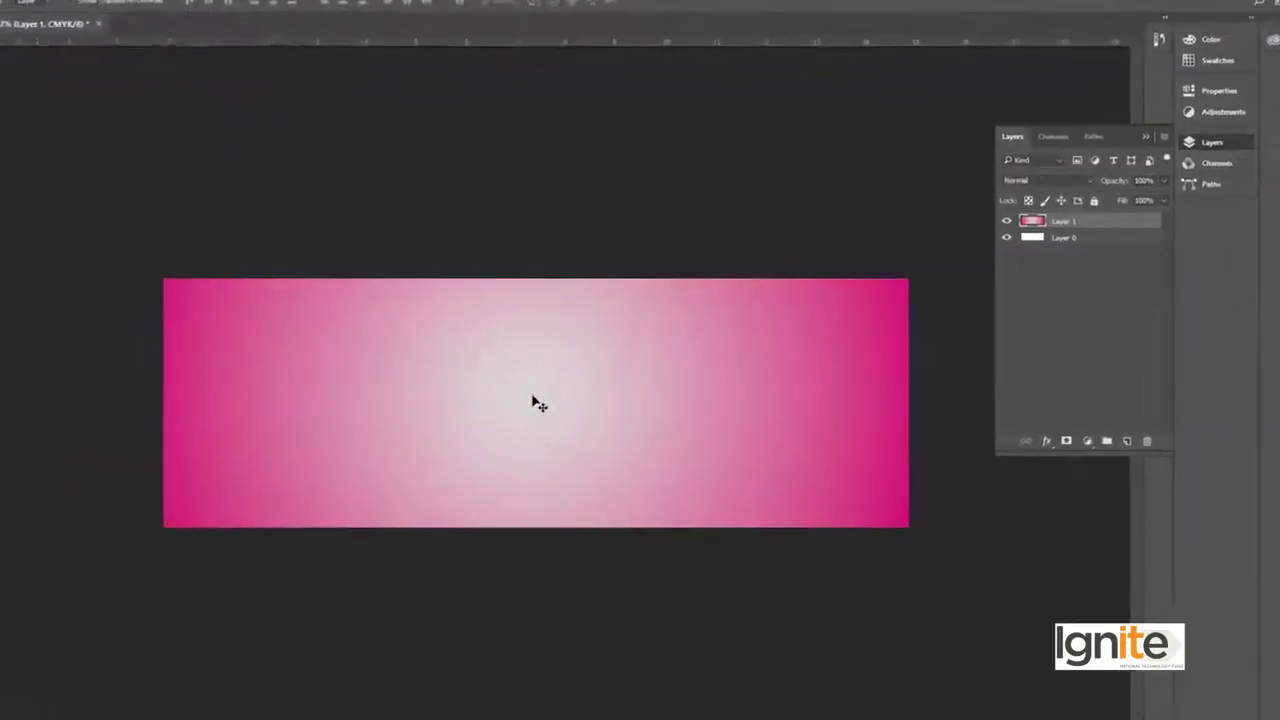
left_click(1159, 461)
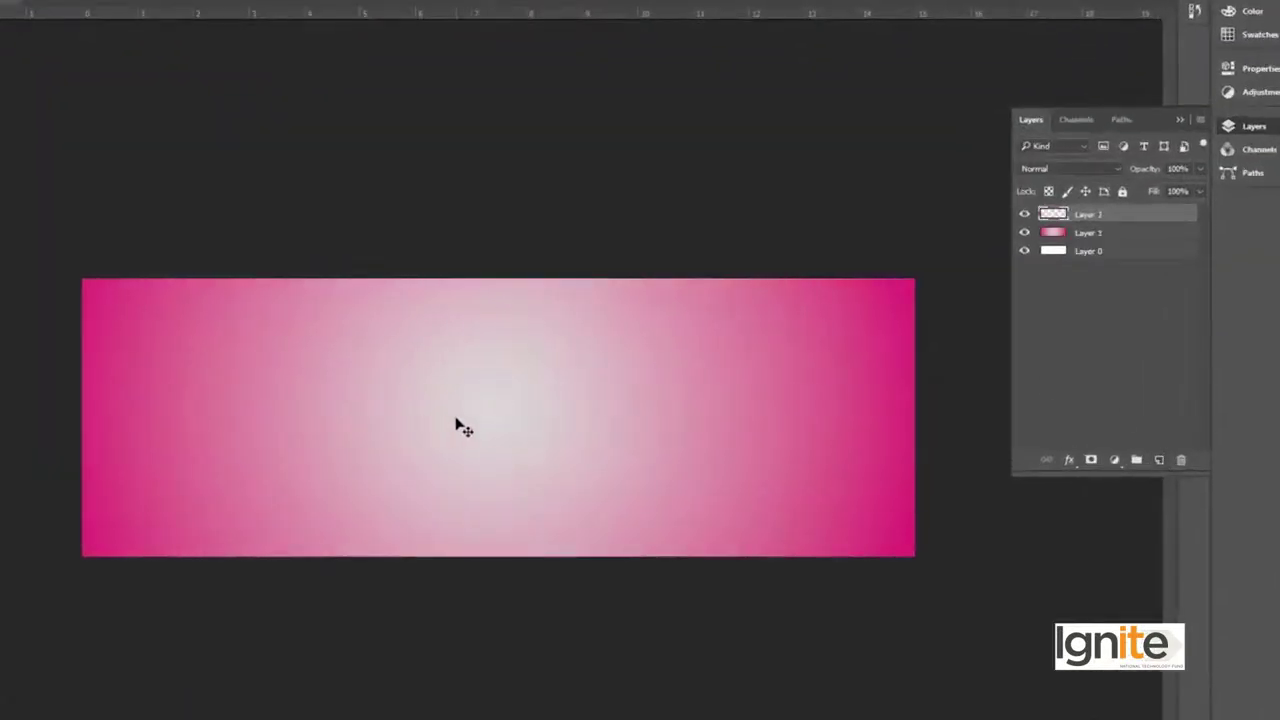
key("ctrl+v")
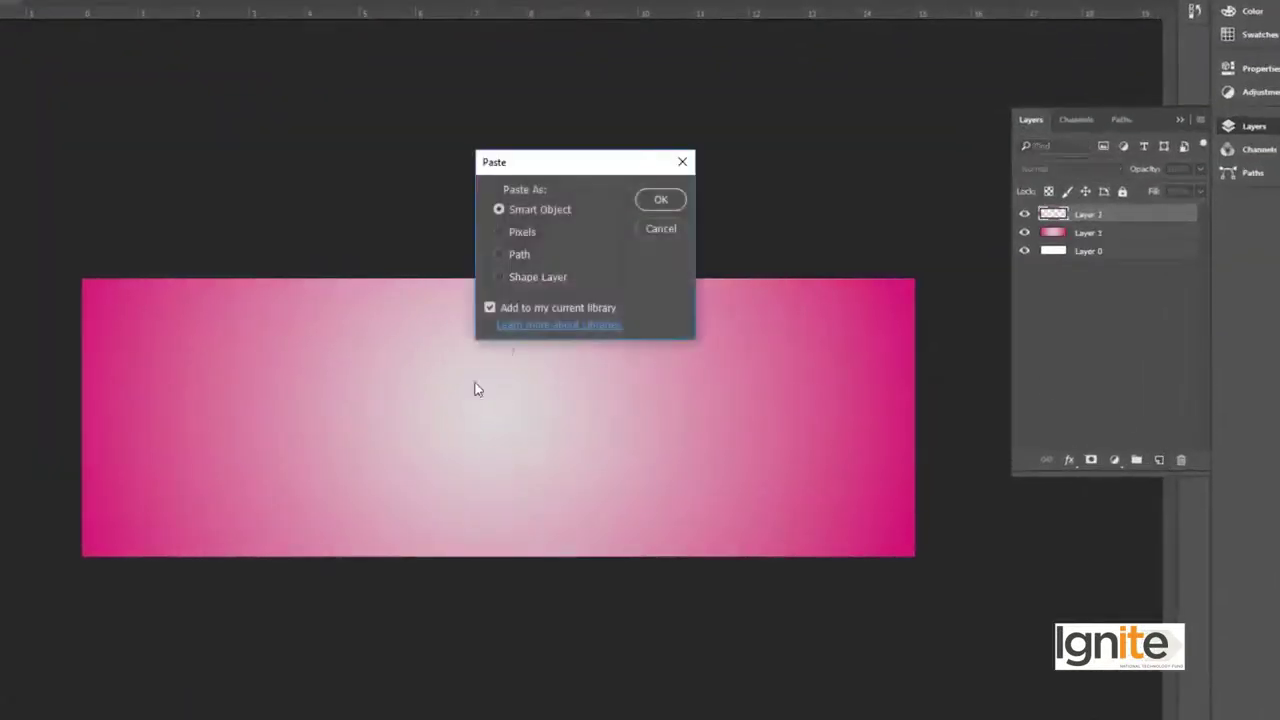
left_click(668, 202)
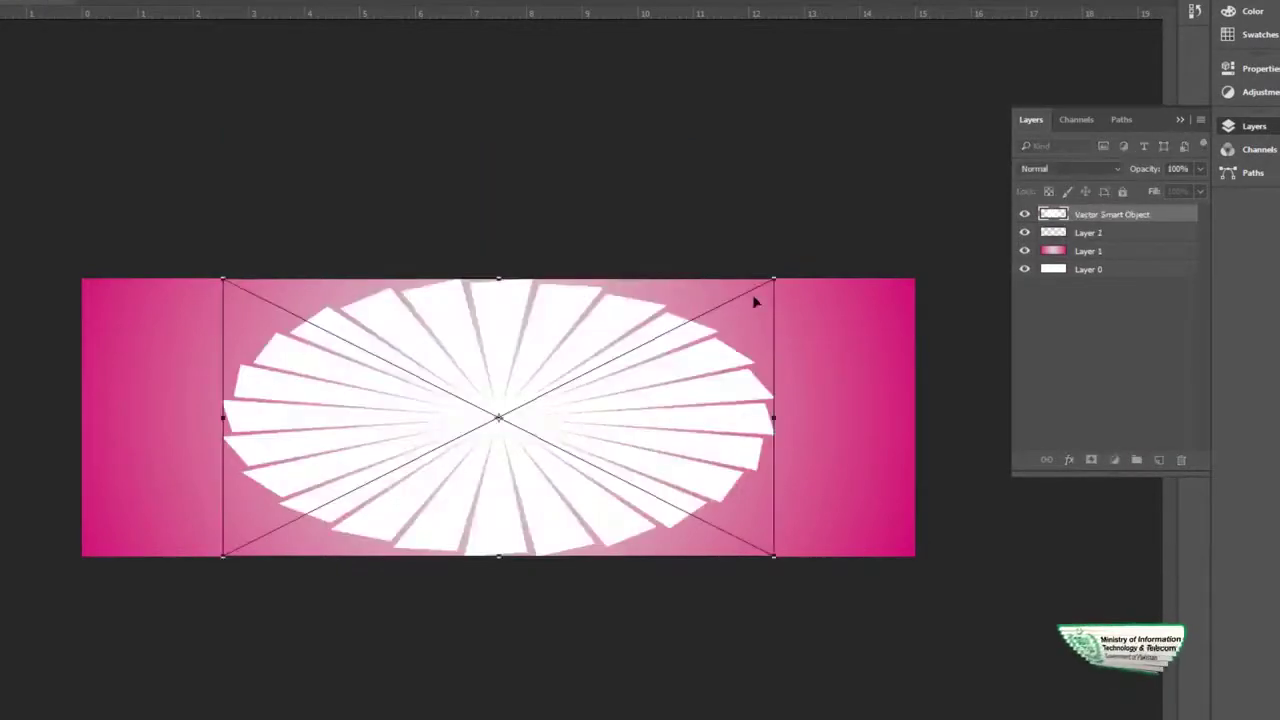
left_click_drag(775, 278, 889, 220)
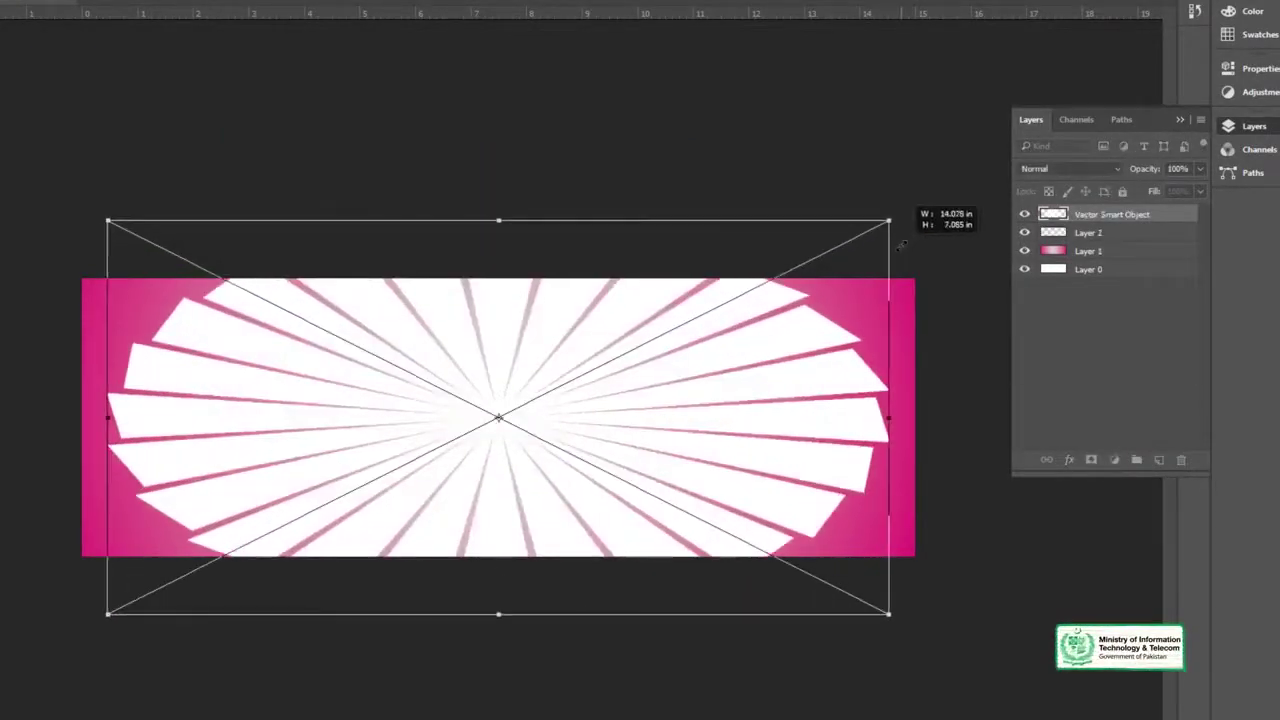
key("Return")
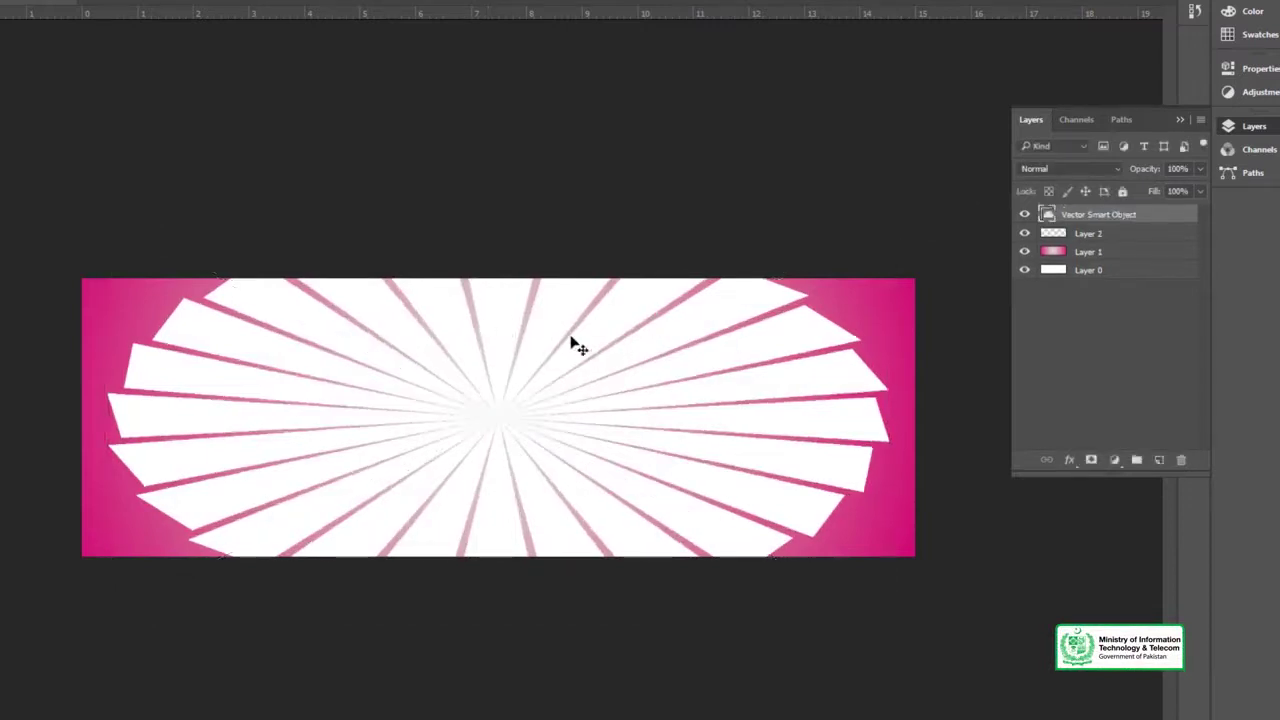
Step: Try the Color Dodge and Linear Dodge (Add) blend modes on the sunburst smart object
left_click(1092, 169)
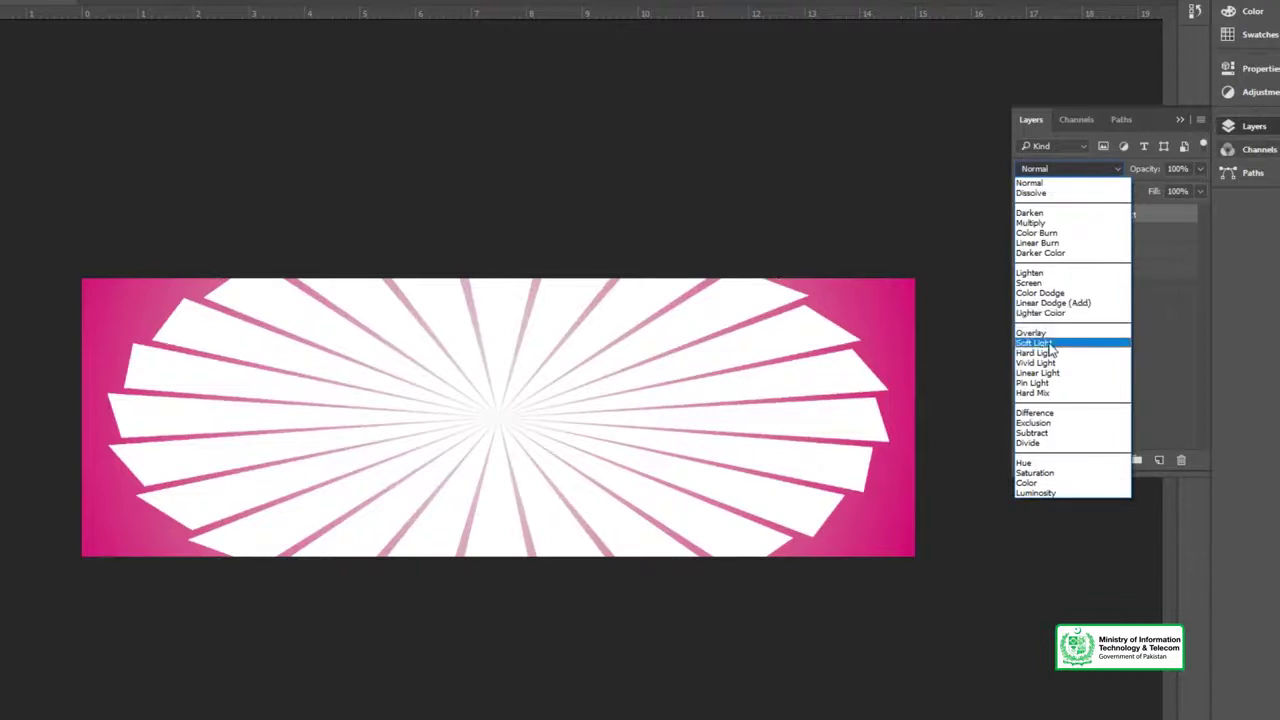
left_click(1051, 292)
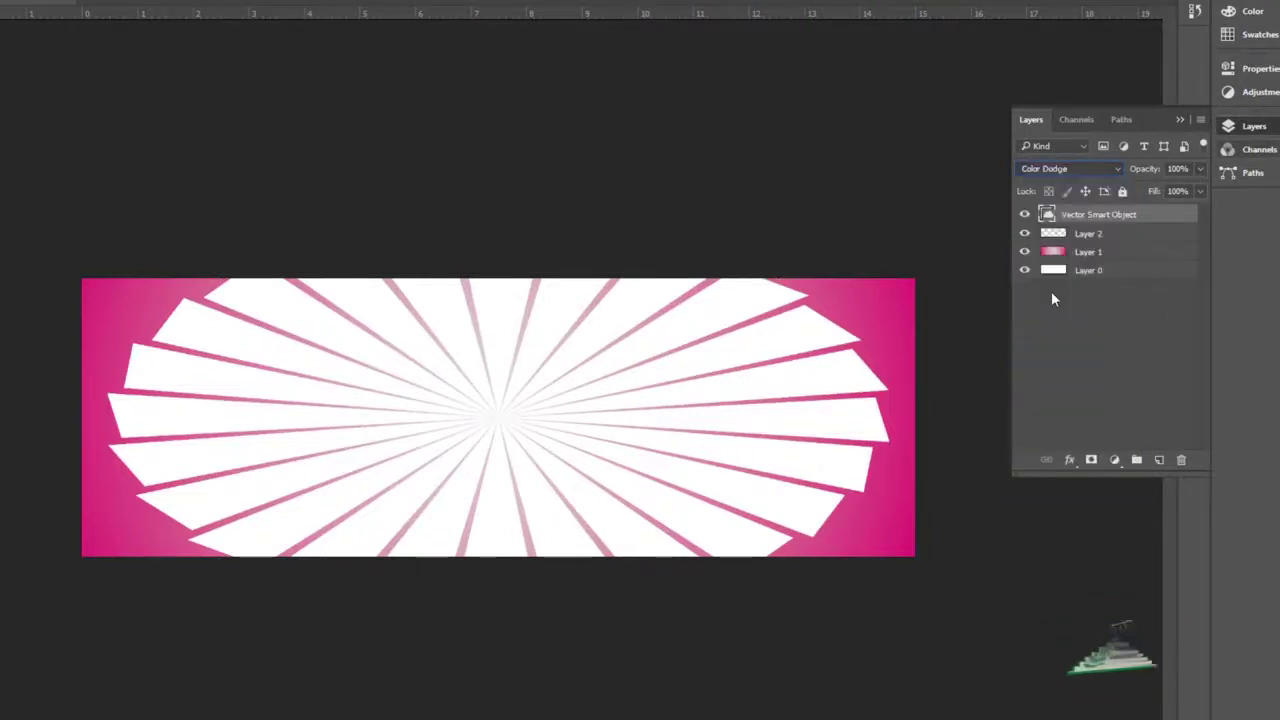
left_click(1072, 168)
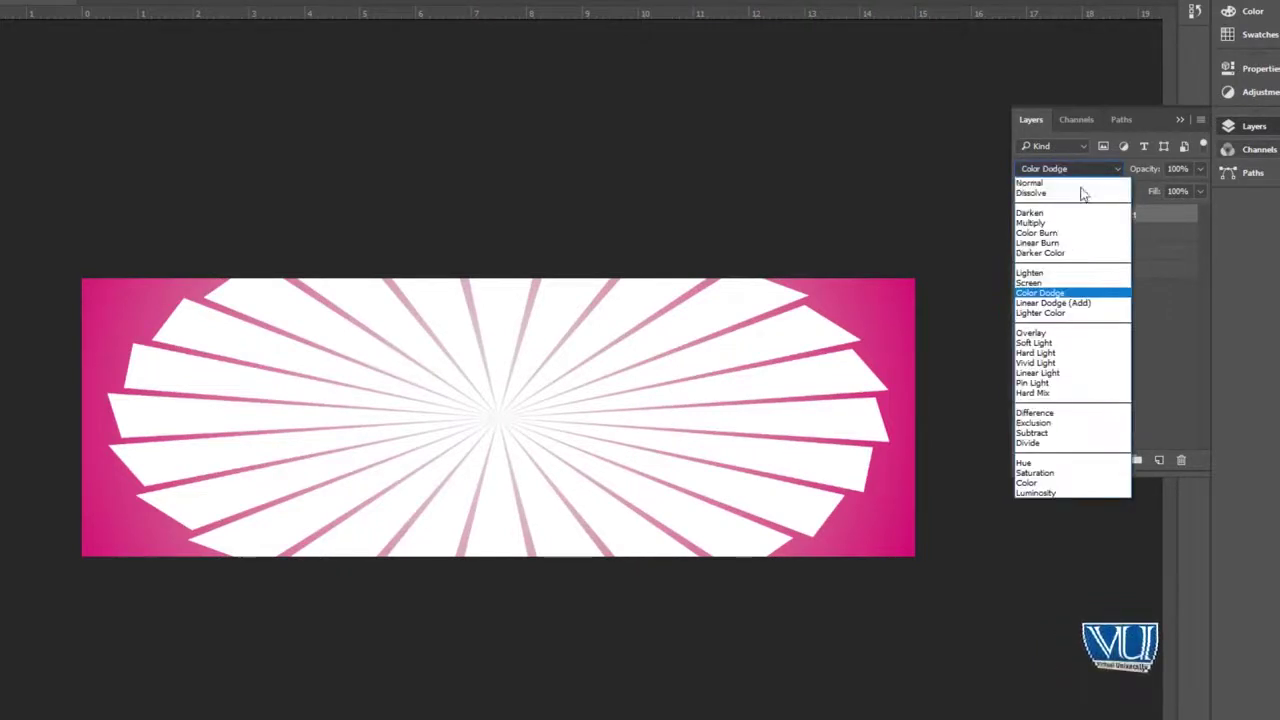
left_click(1073, 303)
Step: Merge the empty Layer 2 down into the pink gradient layer
left_click(1077, 234)
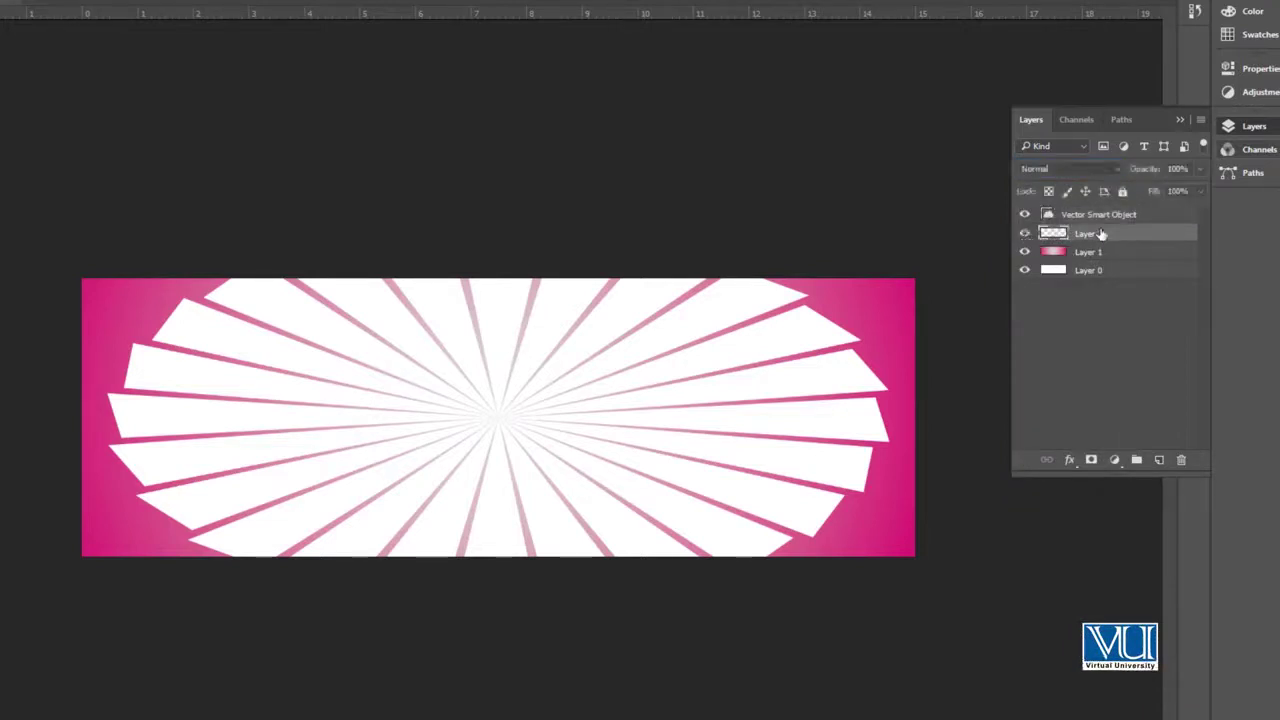
key("ctrl+e")
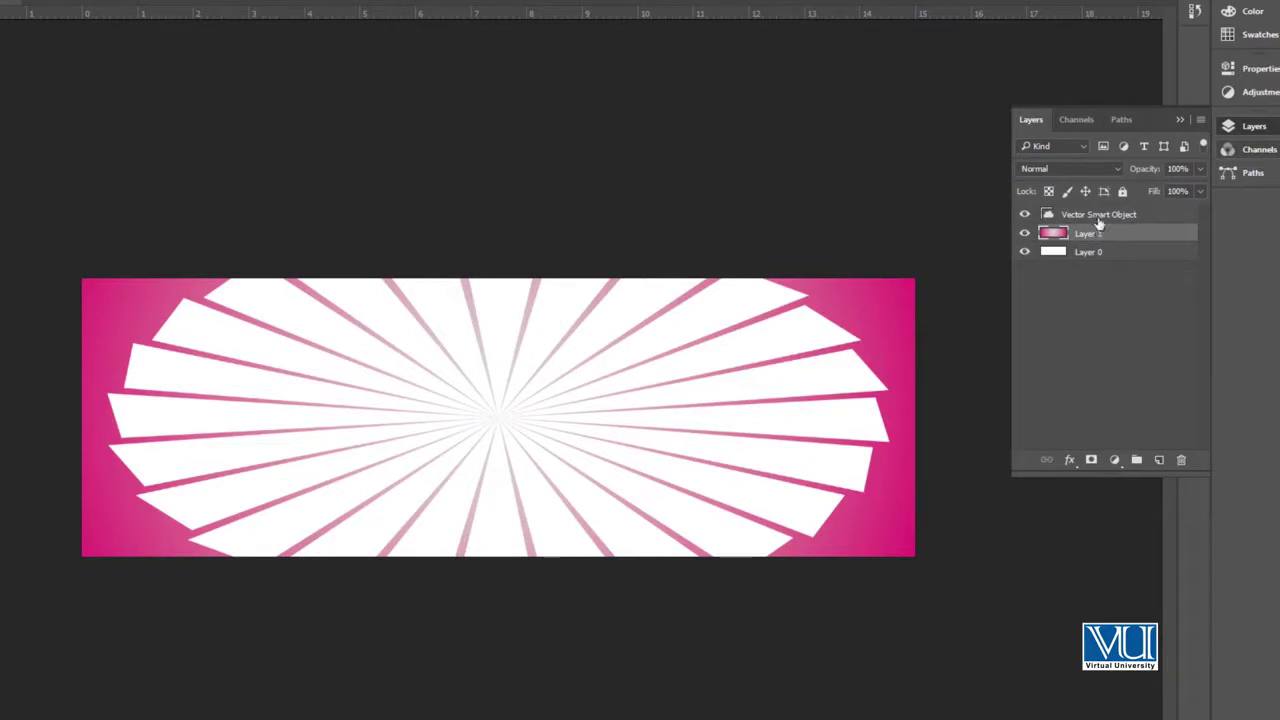
Step: Compare blend modes on the sunburst smart object and set it to Soft Light
left_click(1097, 216)
left_click(1068, 168)
key("Escape")
left_click(1068, 168)
scroll(1065, 220, "up", 3)
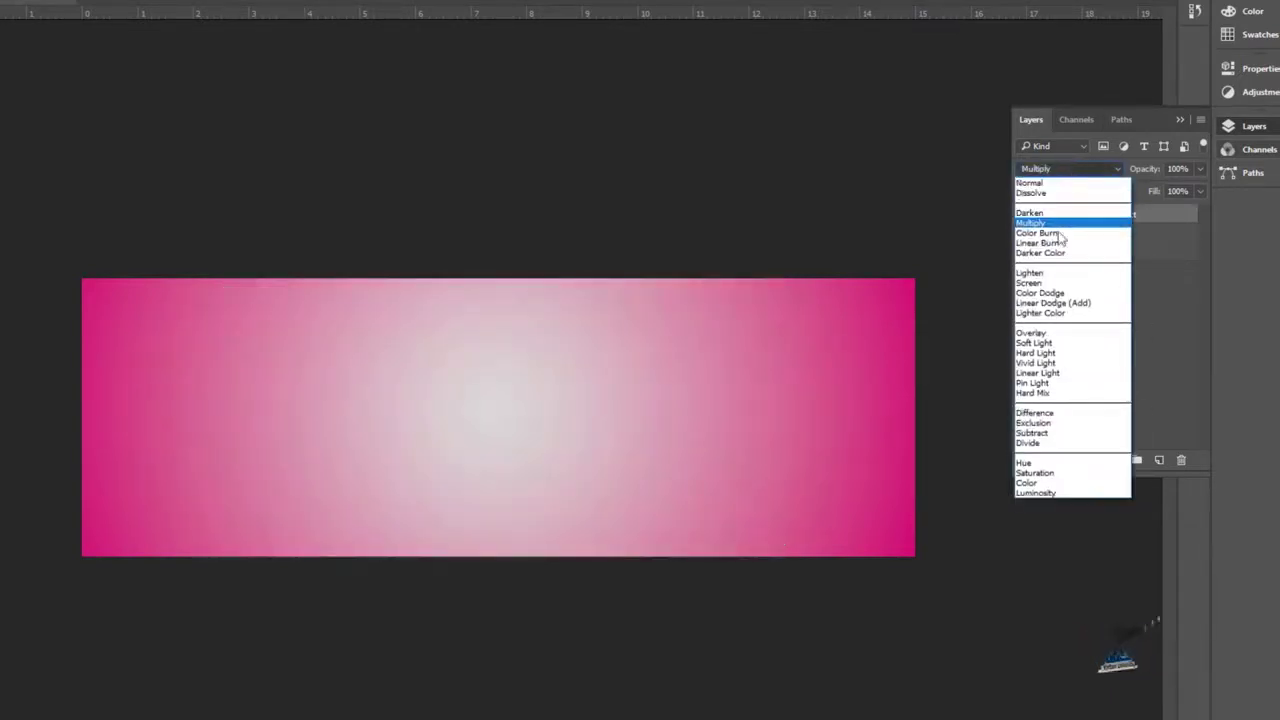
left_click(1060, 214)
left_click(1061, 172)
left_click(1065, 169)
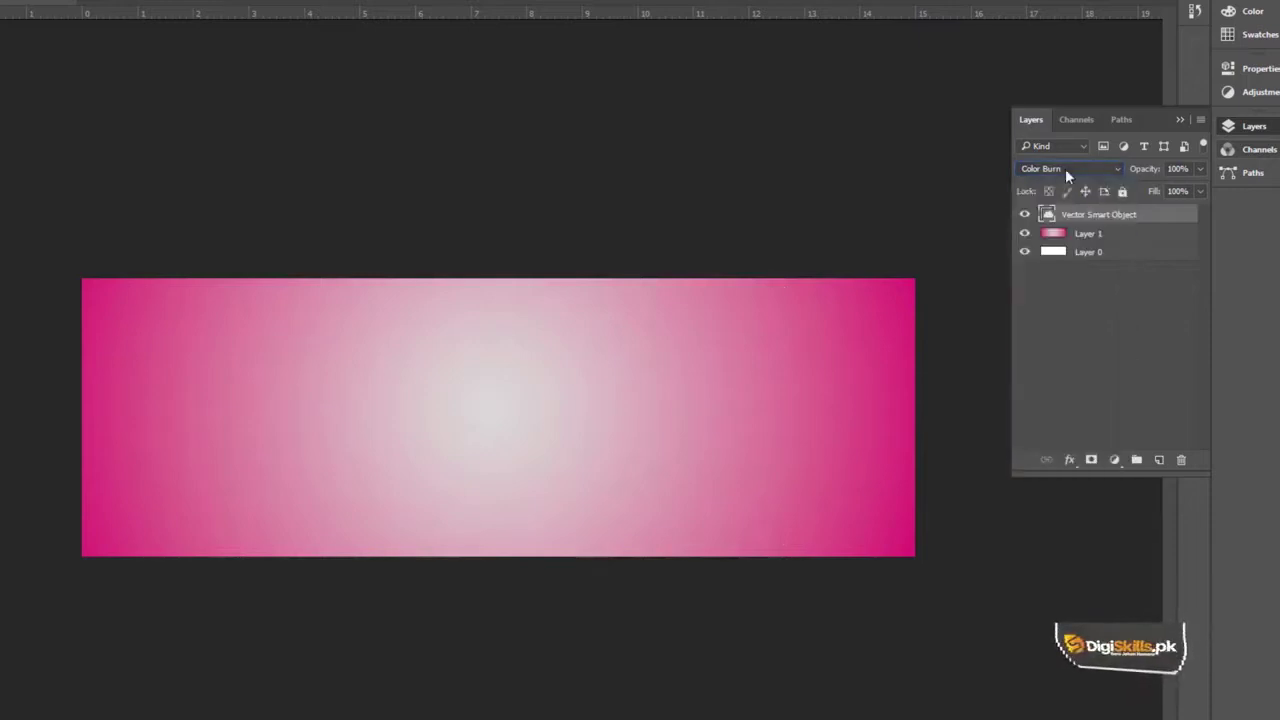
key("Down")
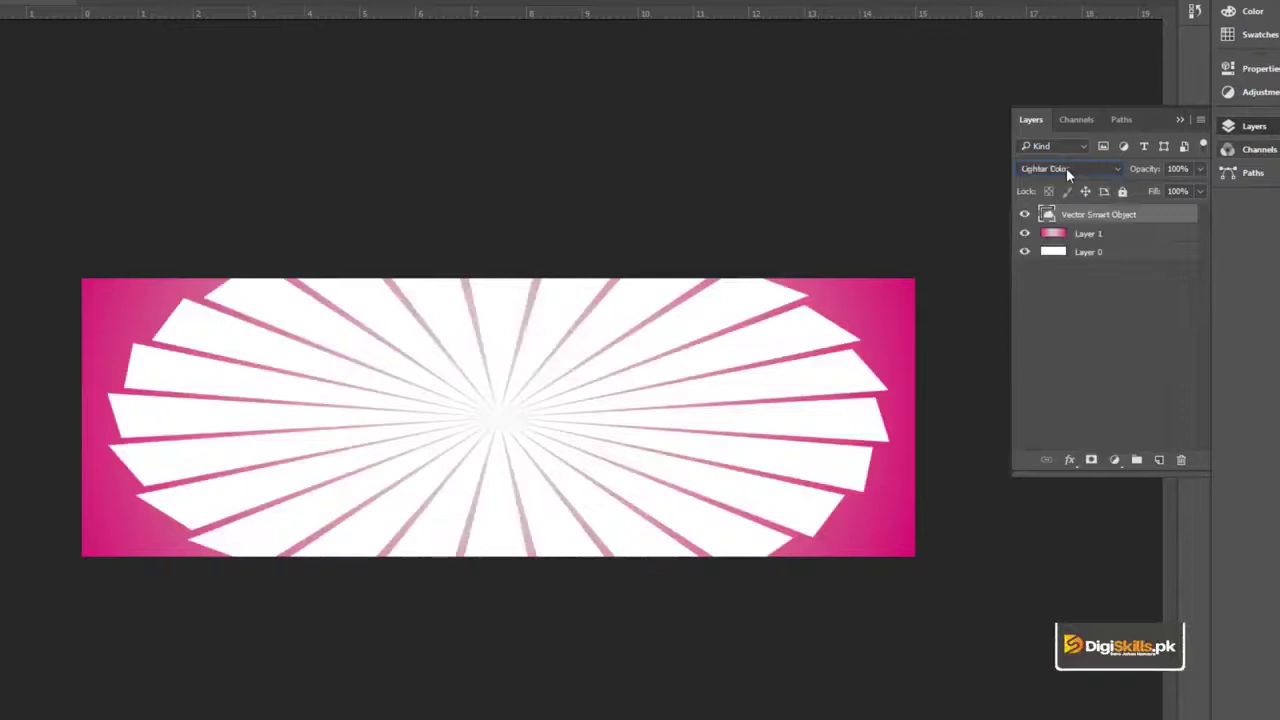
key("Down")
key("Down")
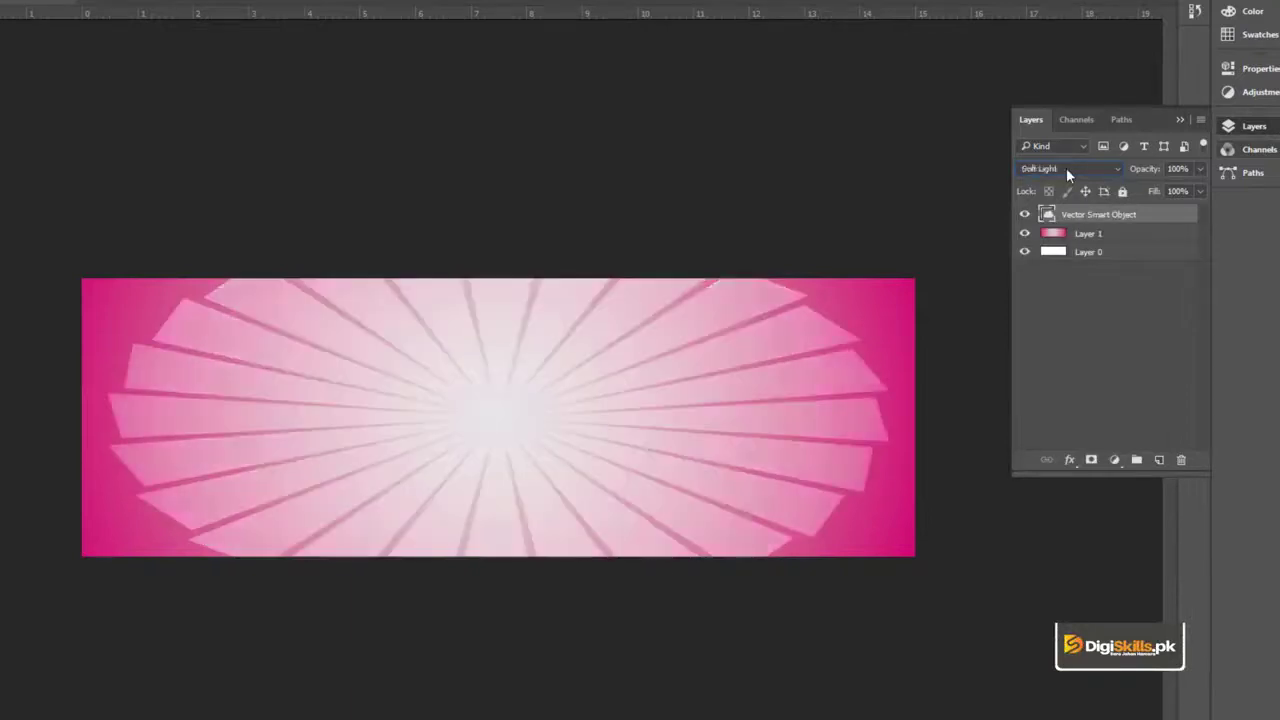
key("Down")
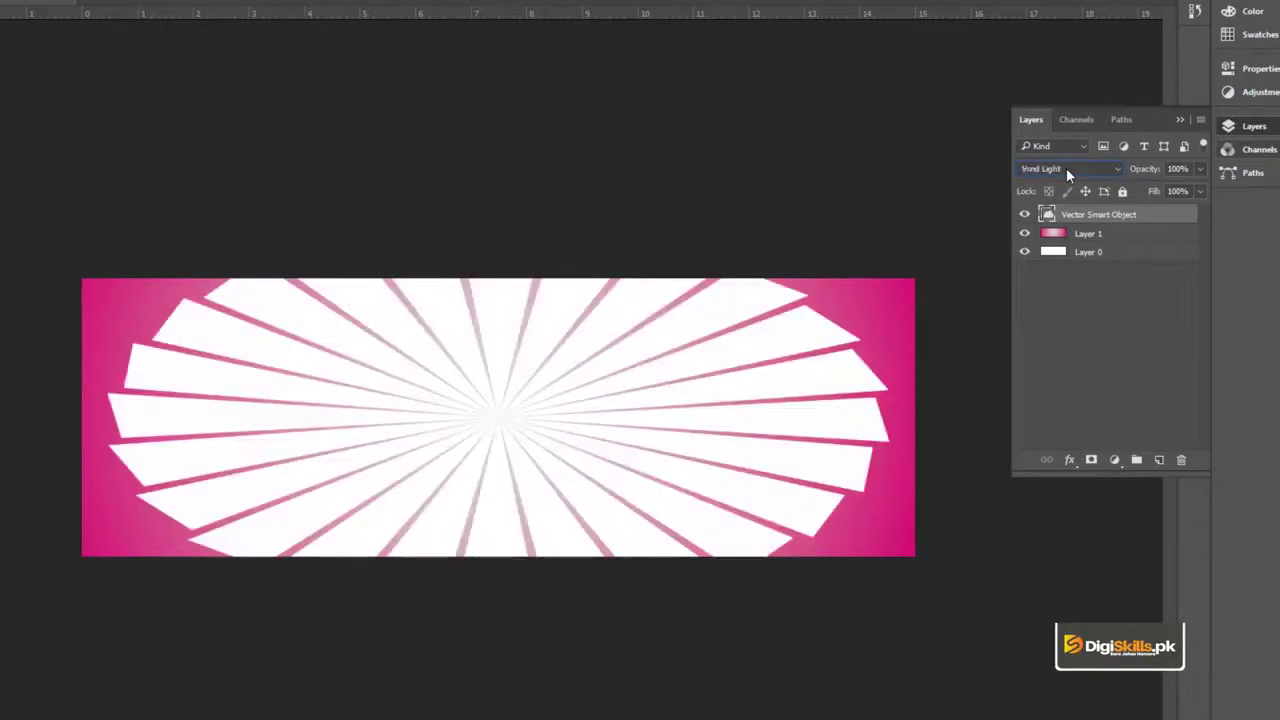
key("Up")
key("Up")
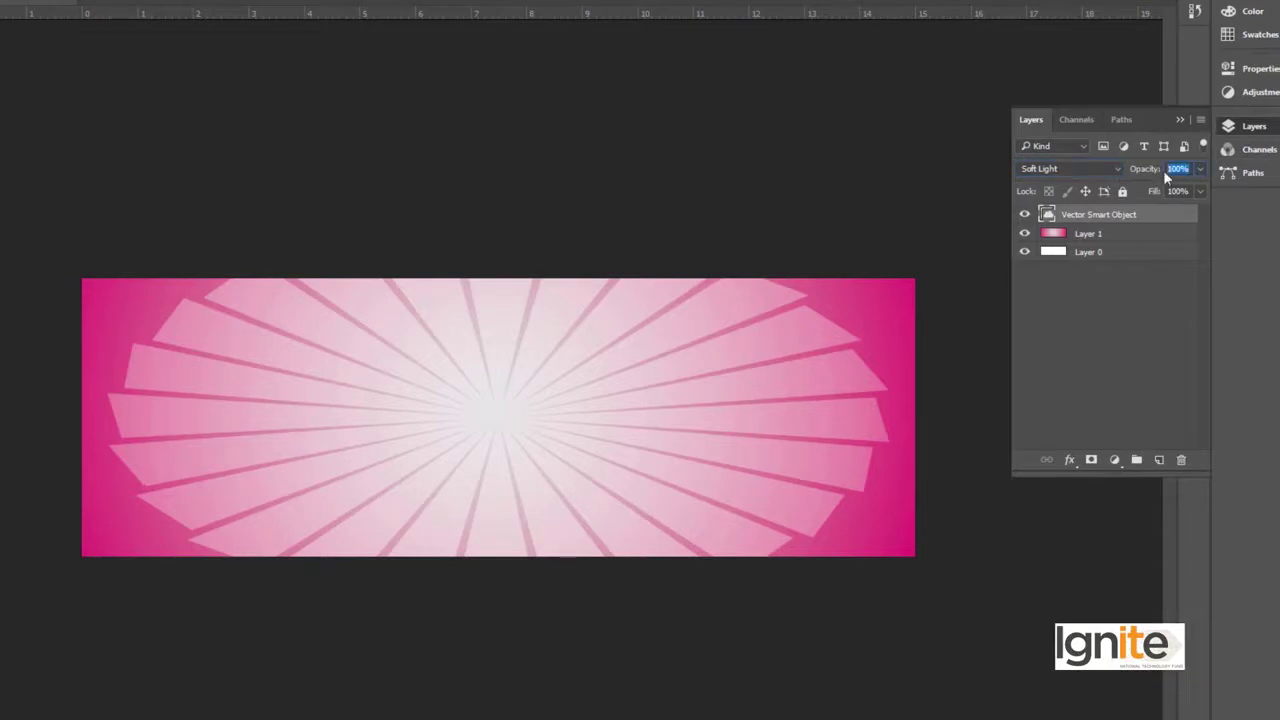
Step: Set the sunburst layer's opacity to 60% and scale the sunburst down slightly about its centre
type("60")
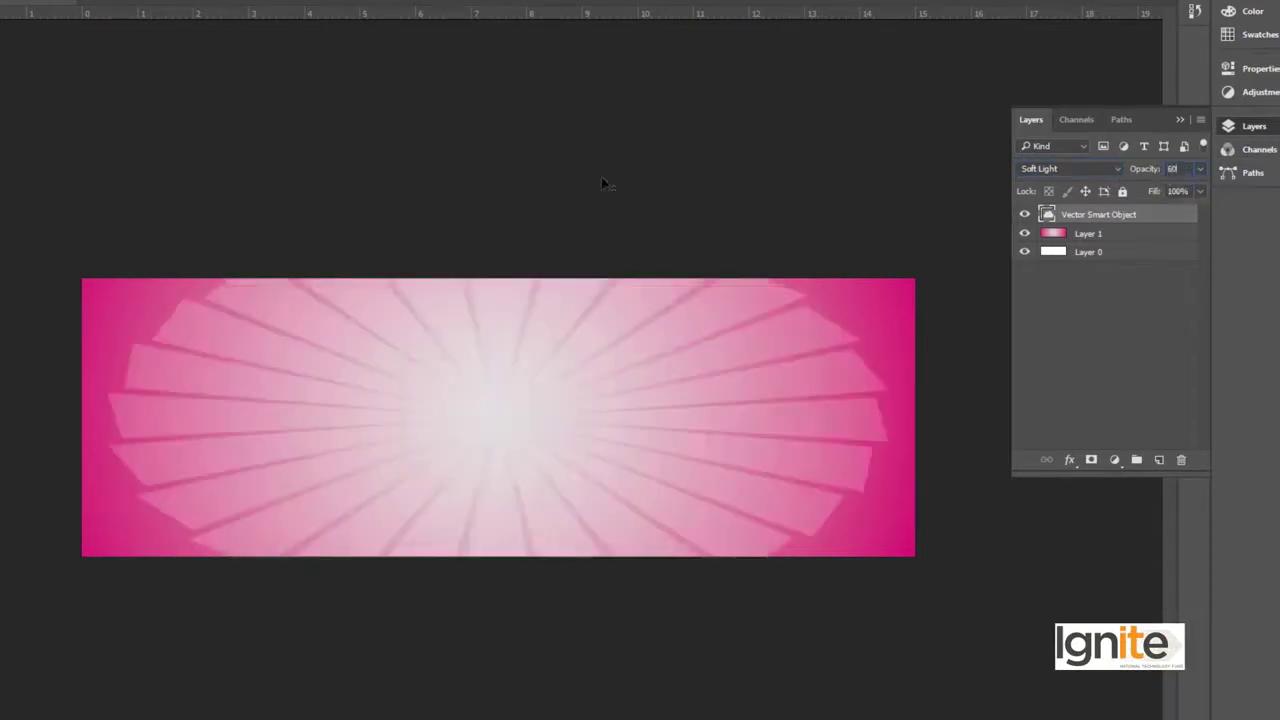
left_click_drag(889, 221, 866, 232)
key("Return")
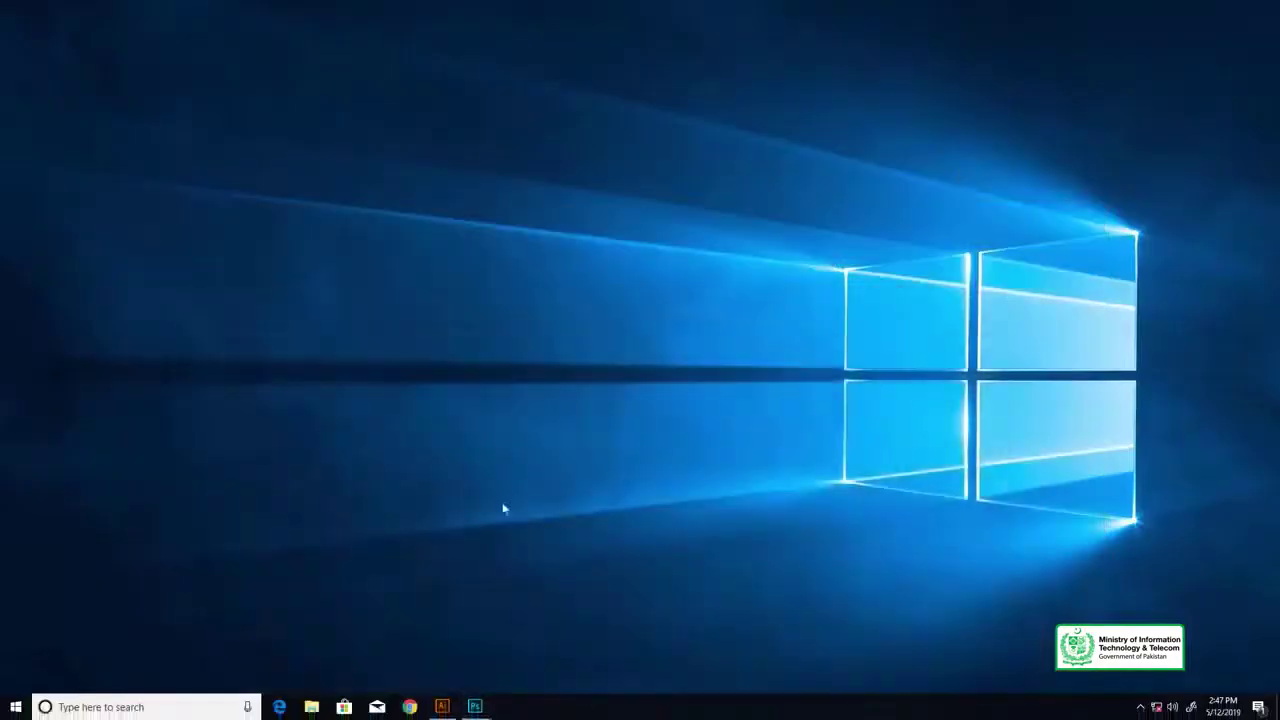
Step: Place the hamburger-3184108_1920 image from the 157-158 Billboard-Hoarding Design folder into the banner
left_click(311, 707)
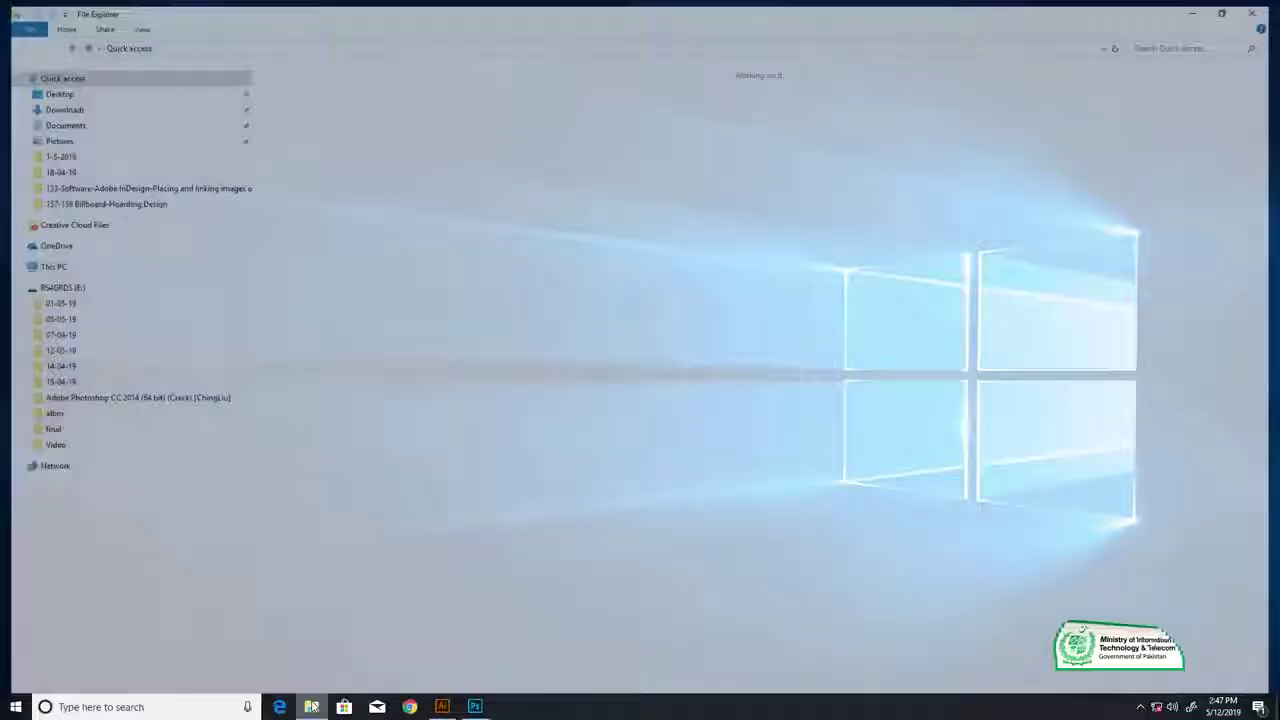
left_click(90, 201)
left_click_drag(580, 100, 567, 400)
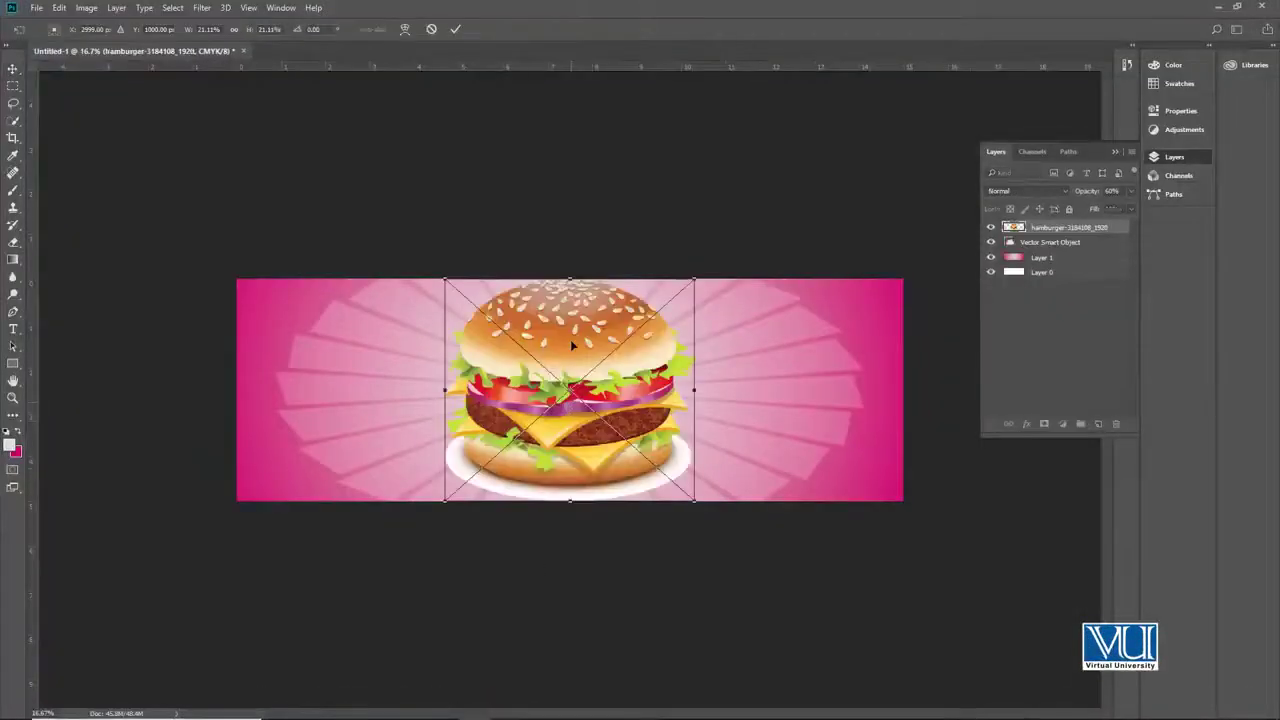
key("Return")
Step: Scale the burger down to a little over half the banner's height and move it to the banner's left side
key("ctrl+t")
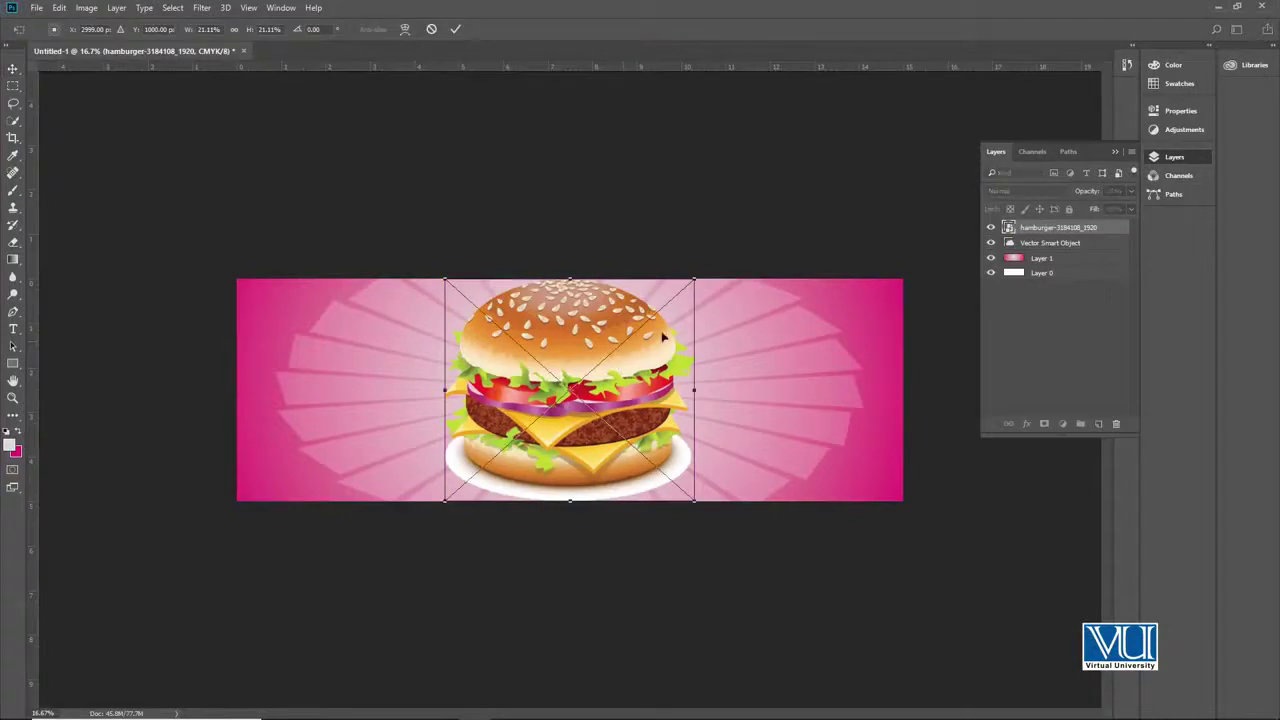
left_click_drag(693, 279, 642, 310)
left_click_drag(579, 360, 372, 374)
left_click_drag(437, 332, 429, 343)
key("Return")
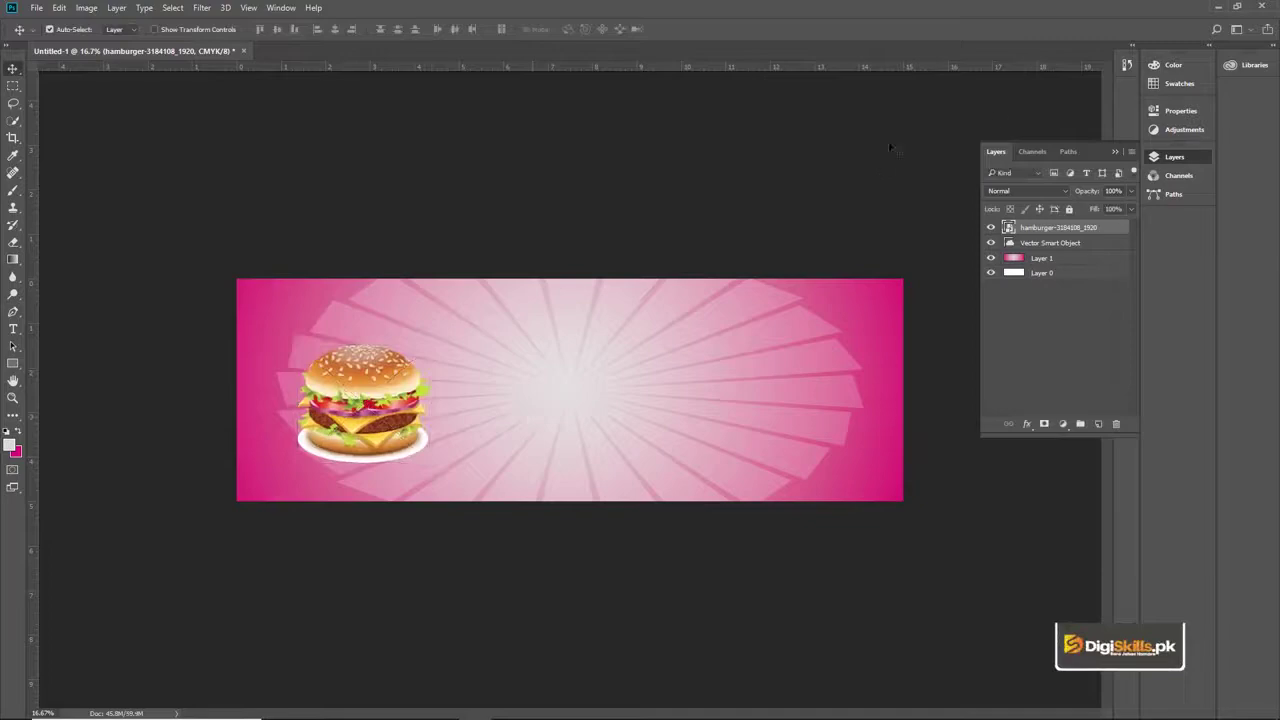
Step: Open the drink-1012366_1920 image from the design folder as a separate Photoshop document
left_click(1215, 8)
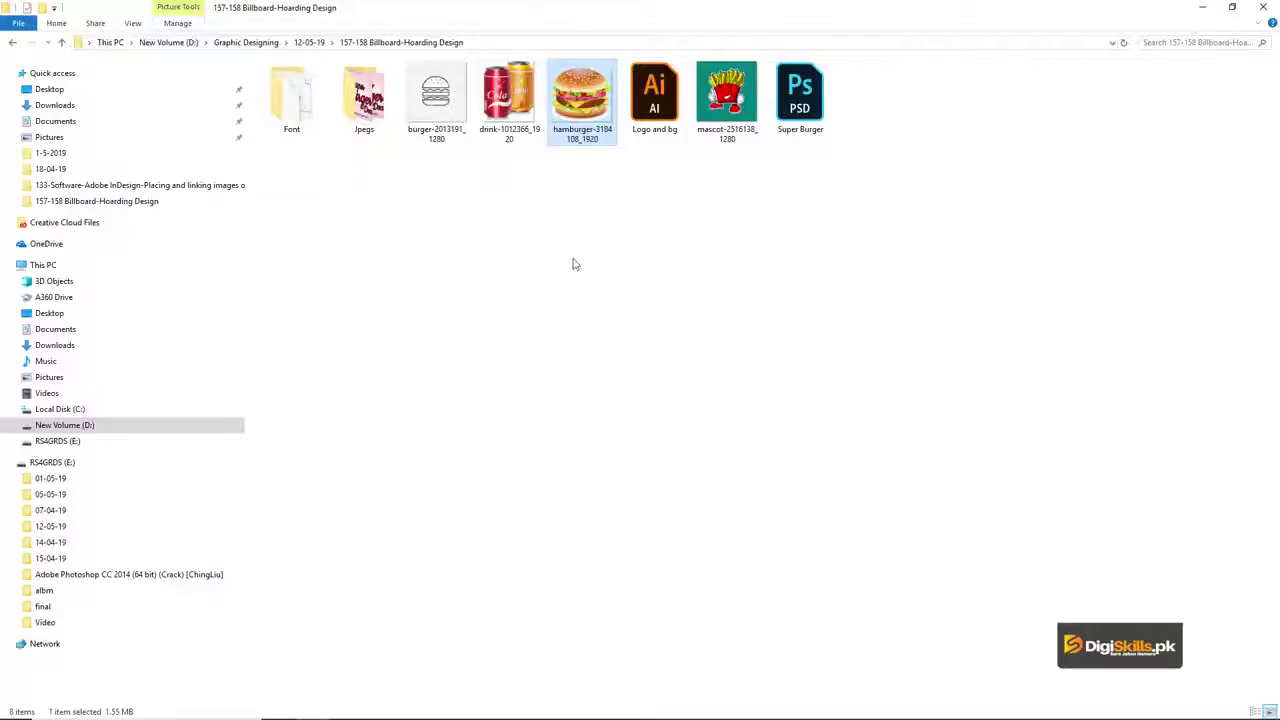
left_click(512, 97)
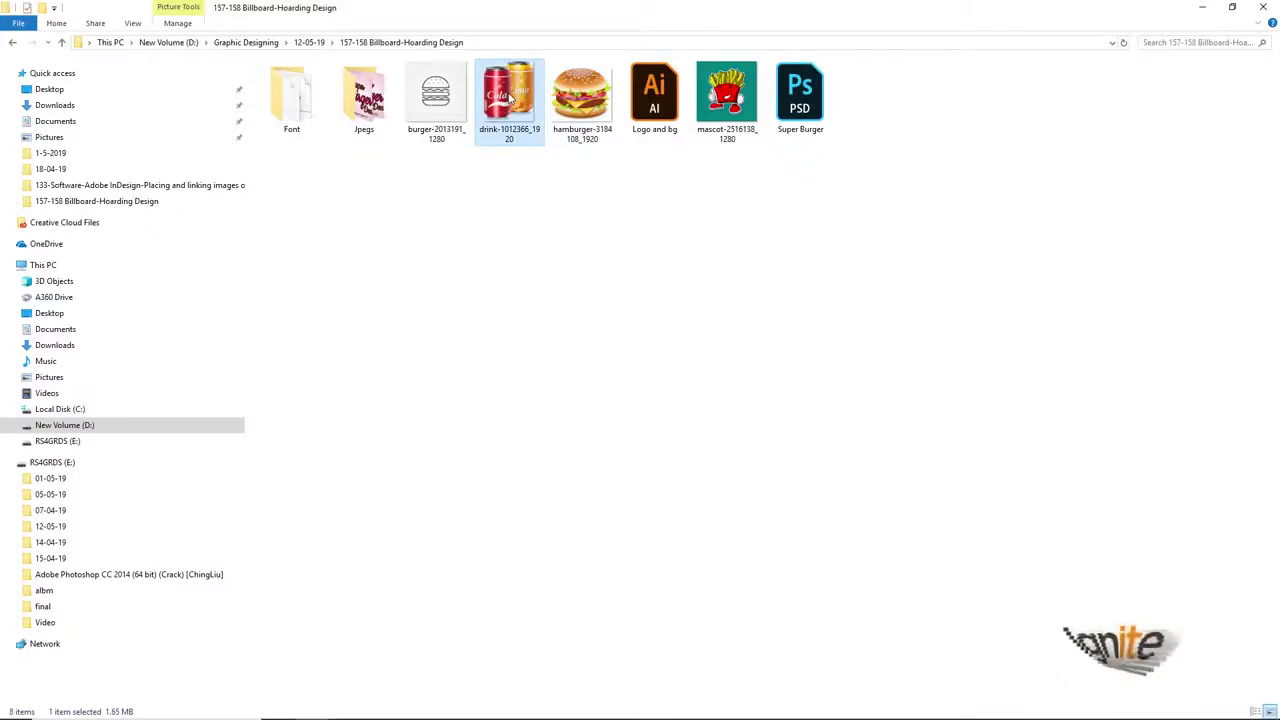
left_click_drag(509, 100, 570, 52)
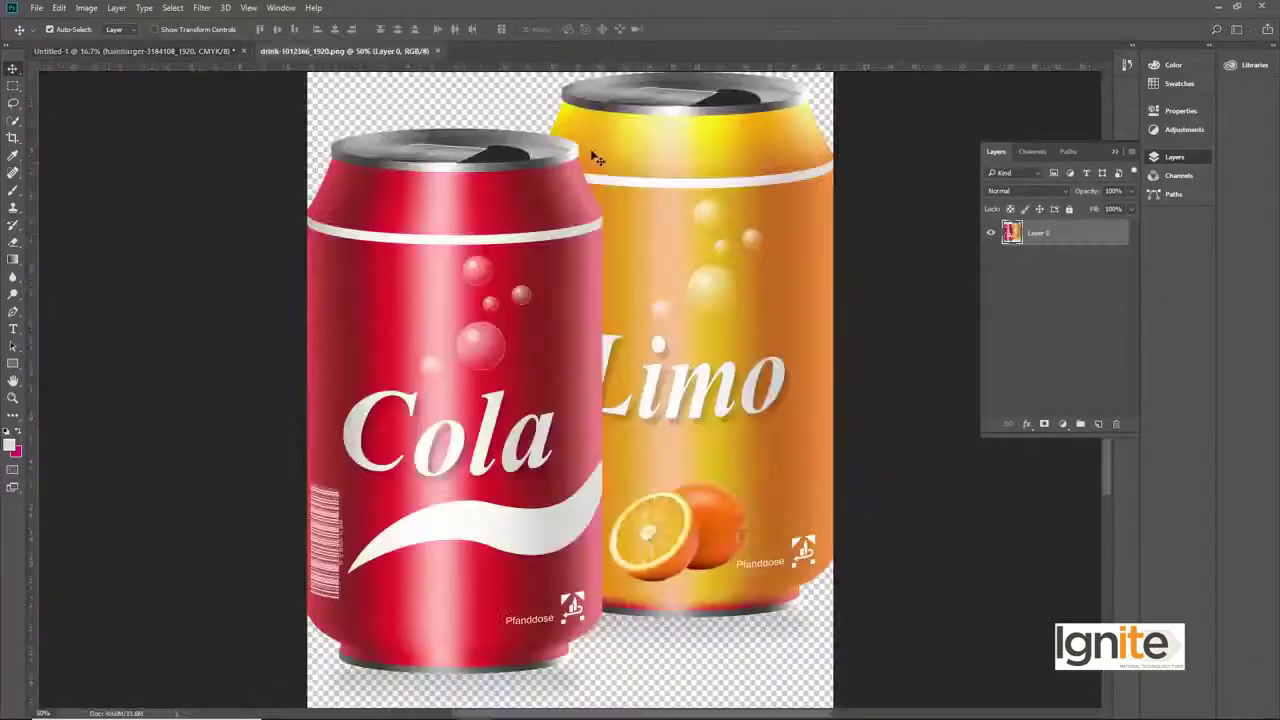
Step: Create a new empty path in the drink image and return to its layer list
left_click(543, 343, "ctrl")
left_click(573, 258, "ctrl")
left_click_drag(571, 106, 513, 387)
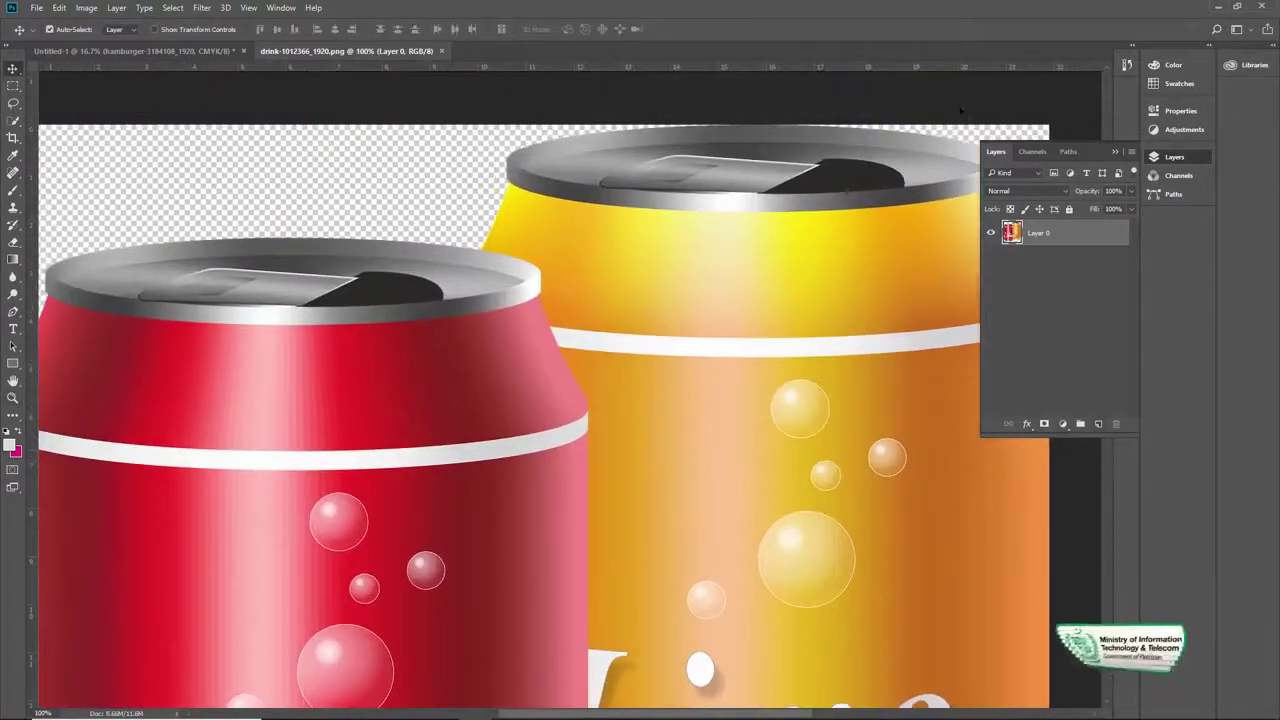
left_click(1068, 152)
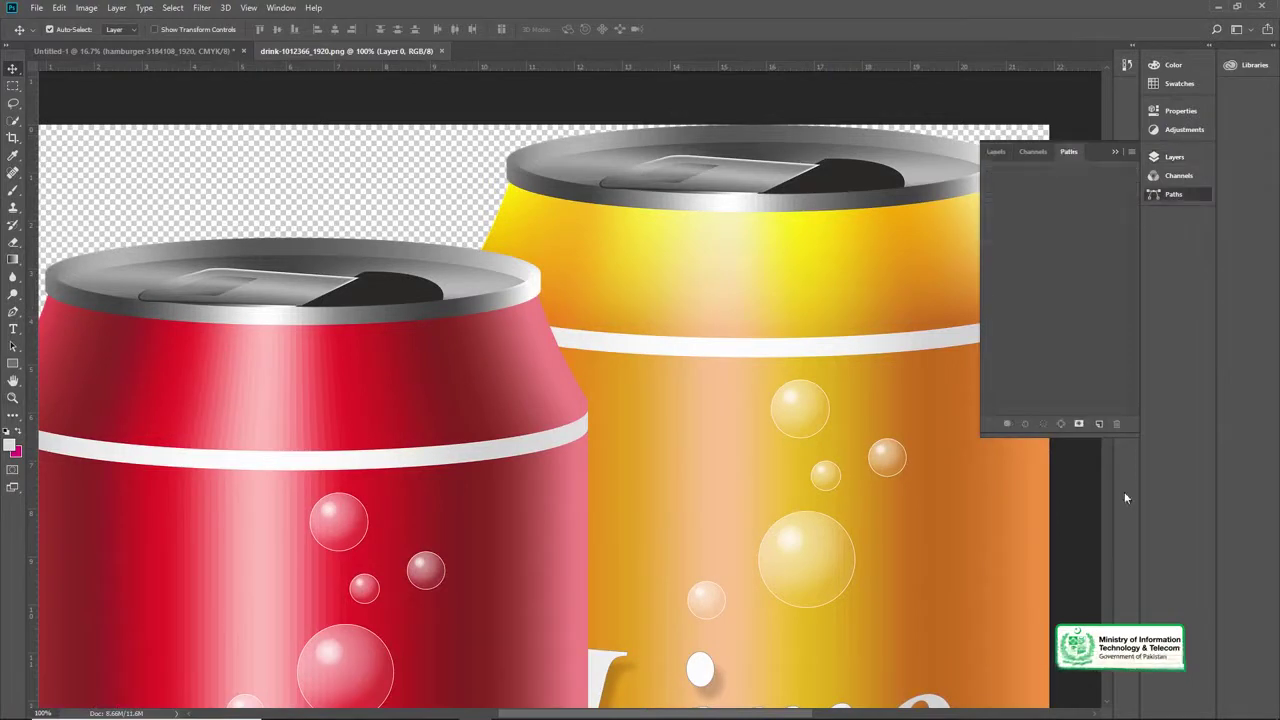
left_click(1100, 425)
left_click(995, 152)
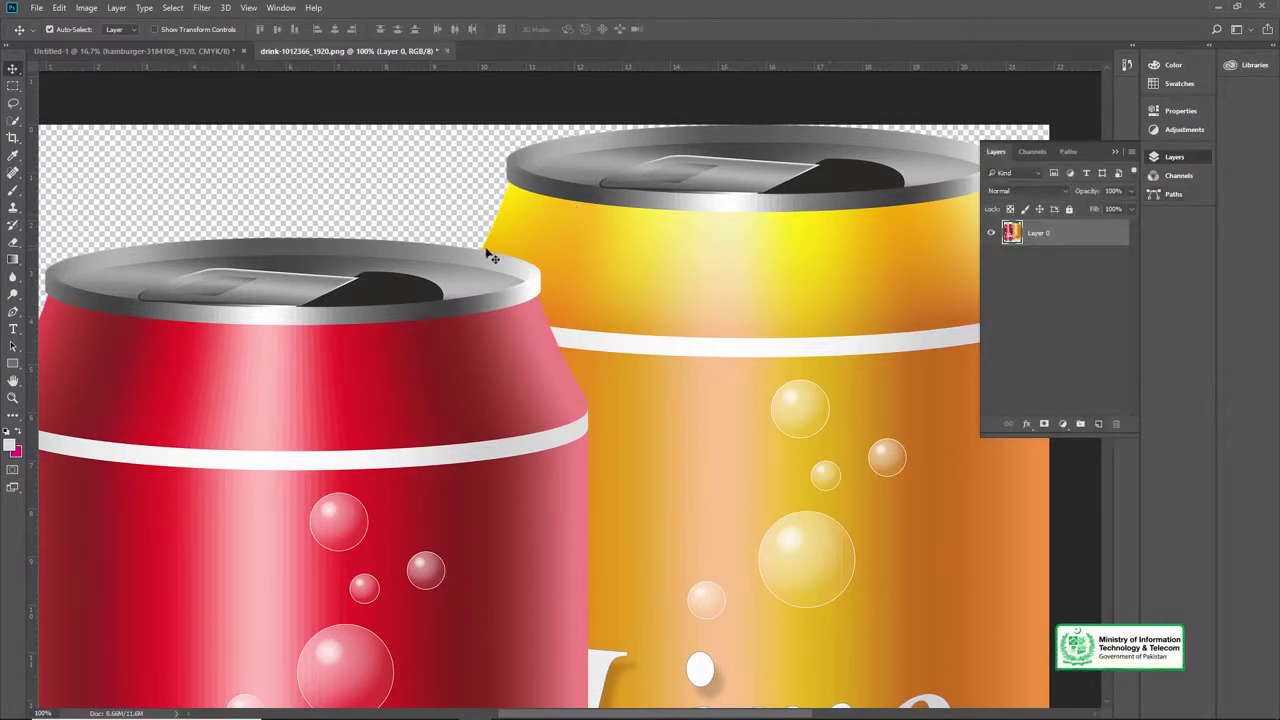
Step: Start a Pen path at the back rim of the red cola can and trace around the rim's curved right end
key("p")
scroll(490, 257, "up", 2)
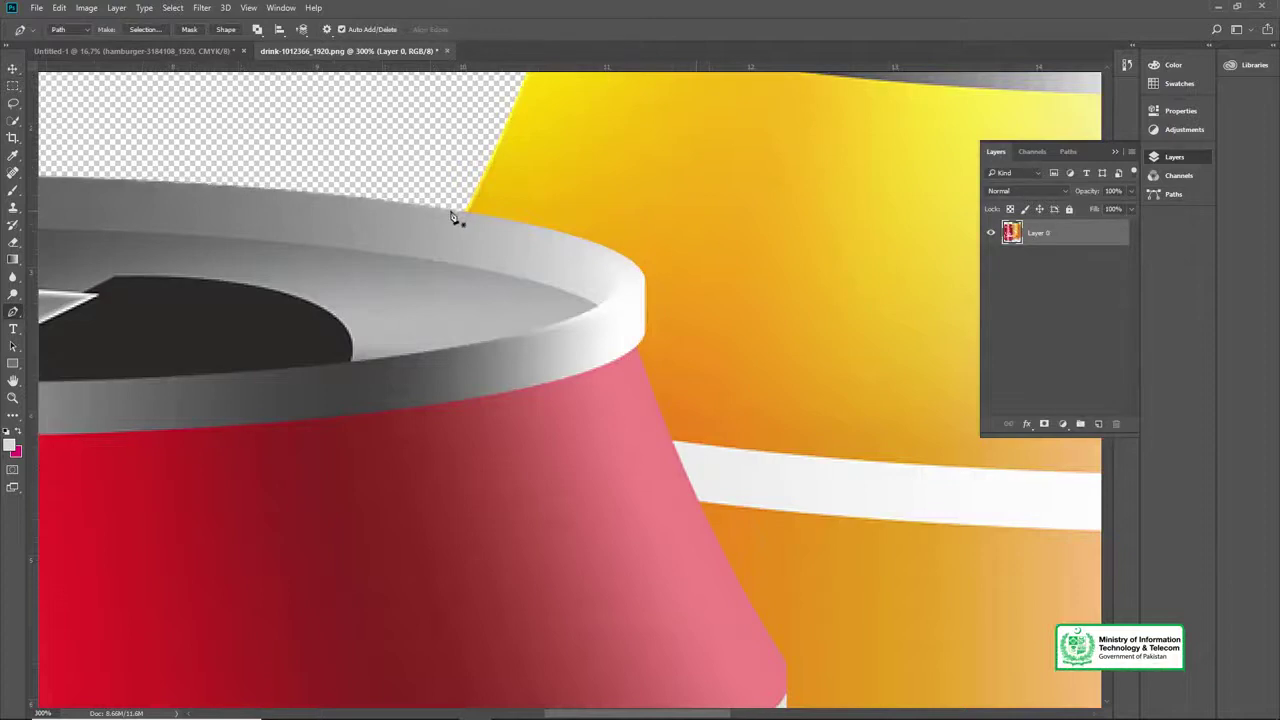
left_click(450, 212)
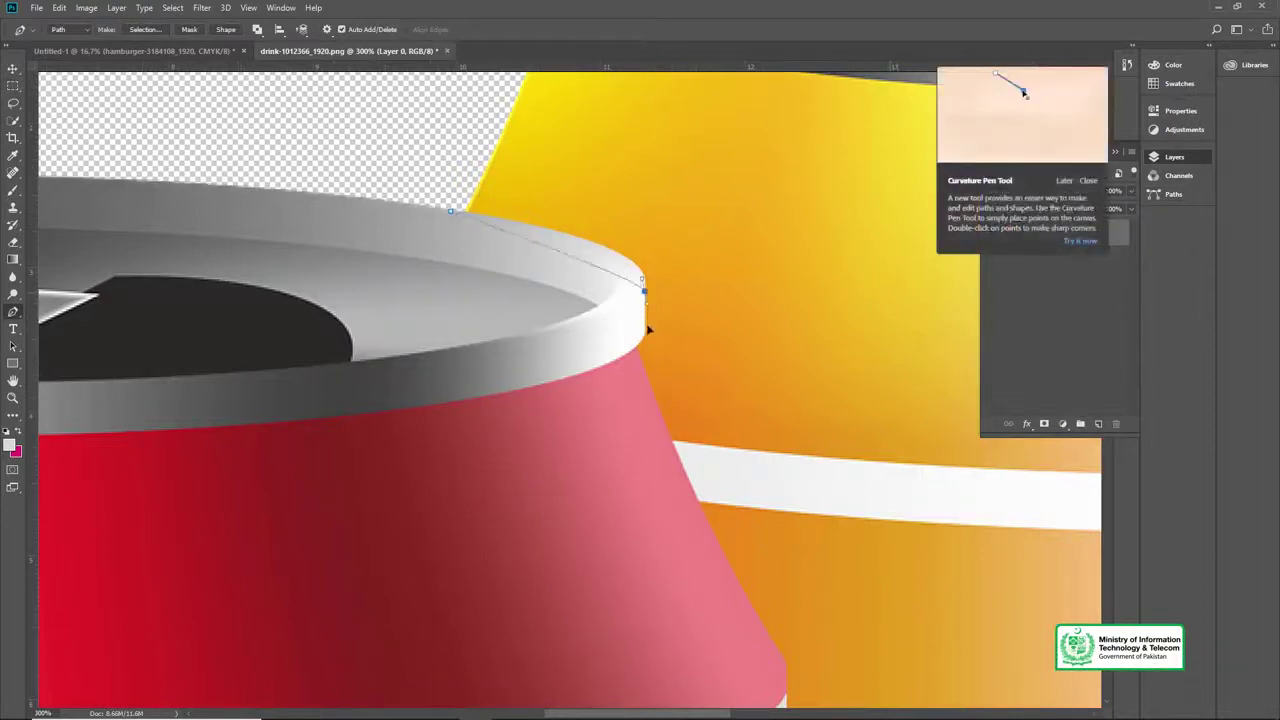
left_click_drag(651, 349, 642, 353)
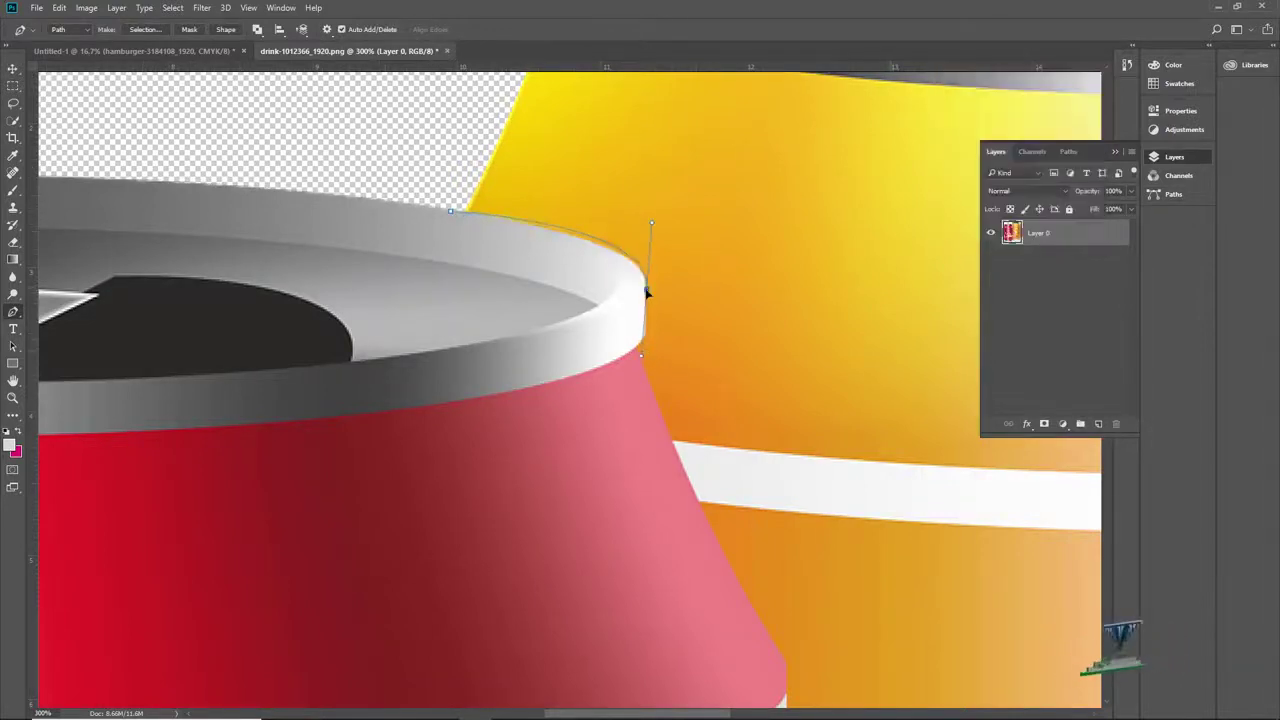
left_click_drag(650, 302, 607, 222)
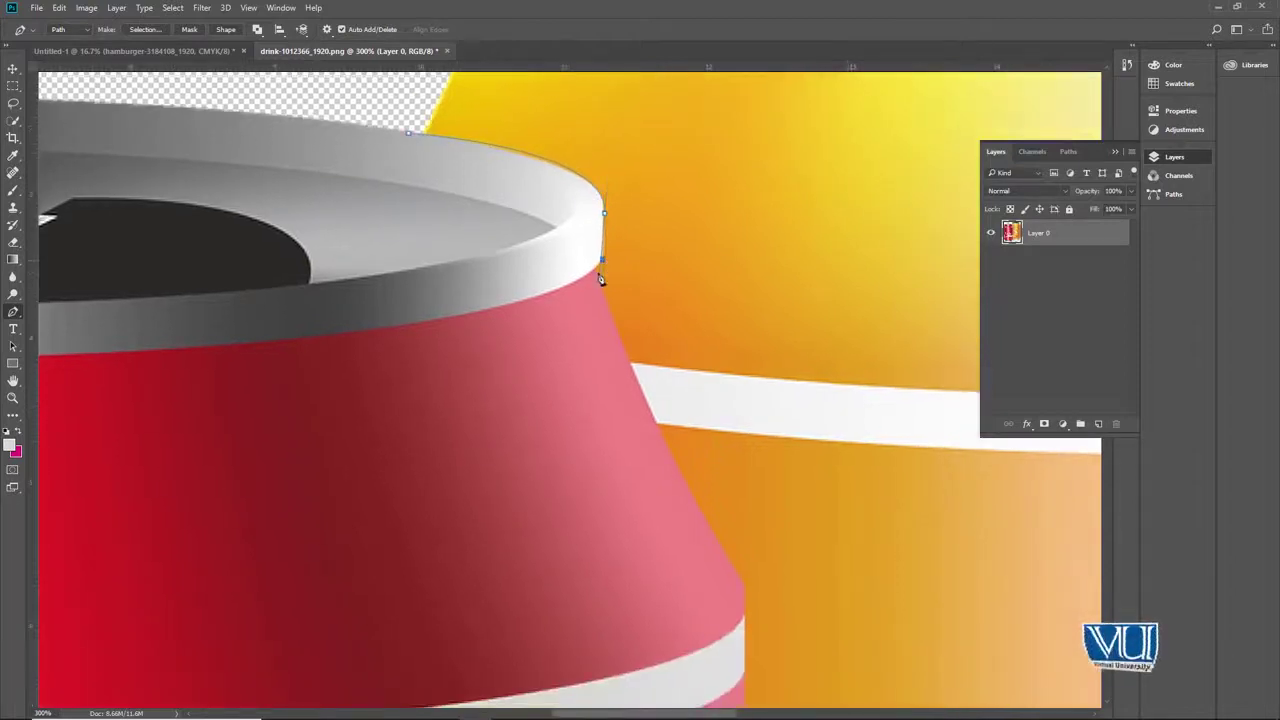
left_click_drag(606, 291, 616, 311)
left_click_drag(616, 311, 578, 172)
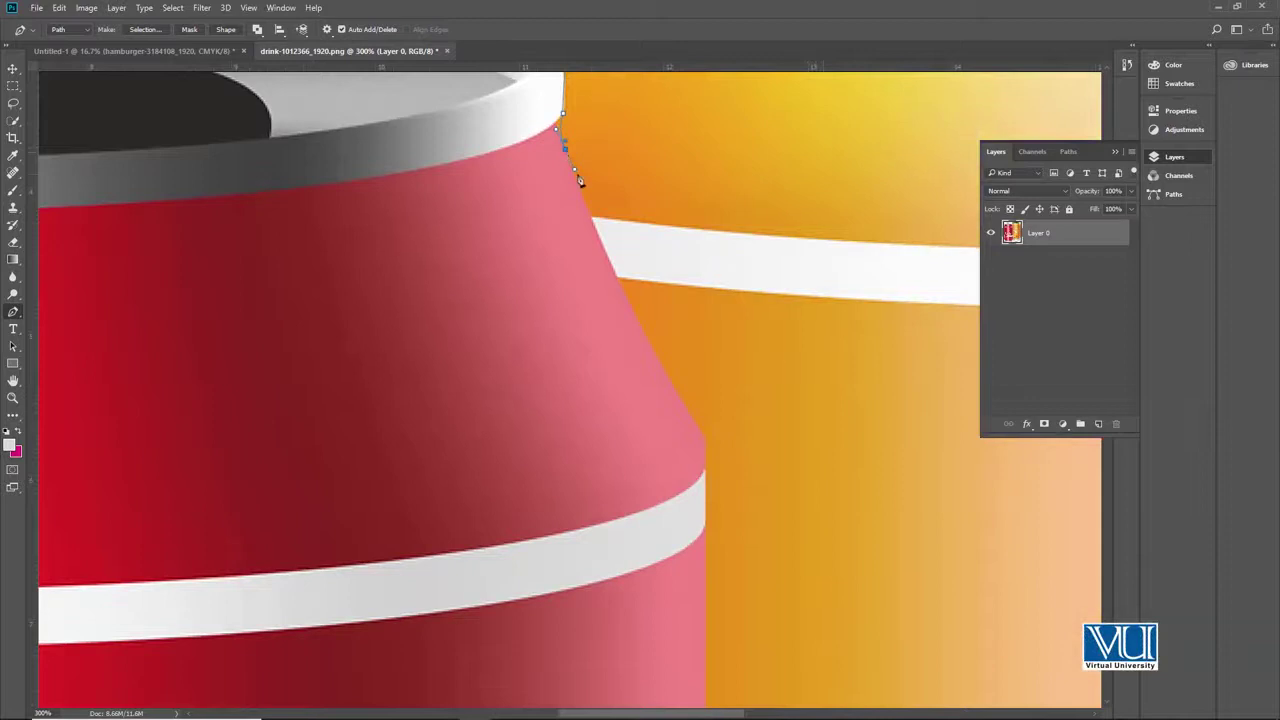
Step: Continue the path down the red can's slanted shoulder to the white band where the straight side begins
left_click(574, 172)
scroll(572, 200, "down", 1)
scroll(572, 200, "right", 1)
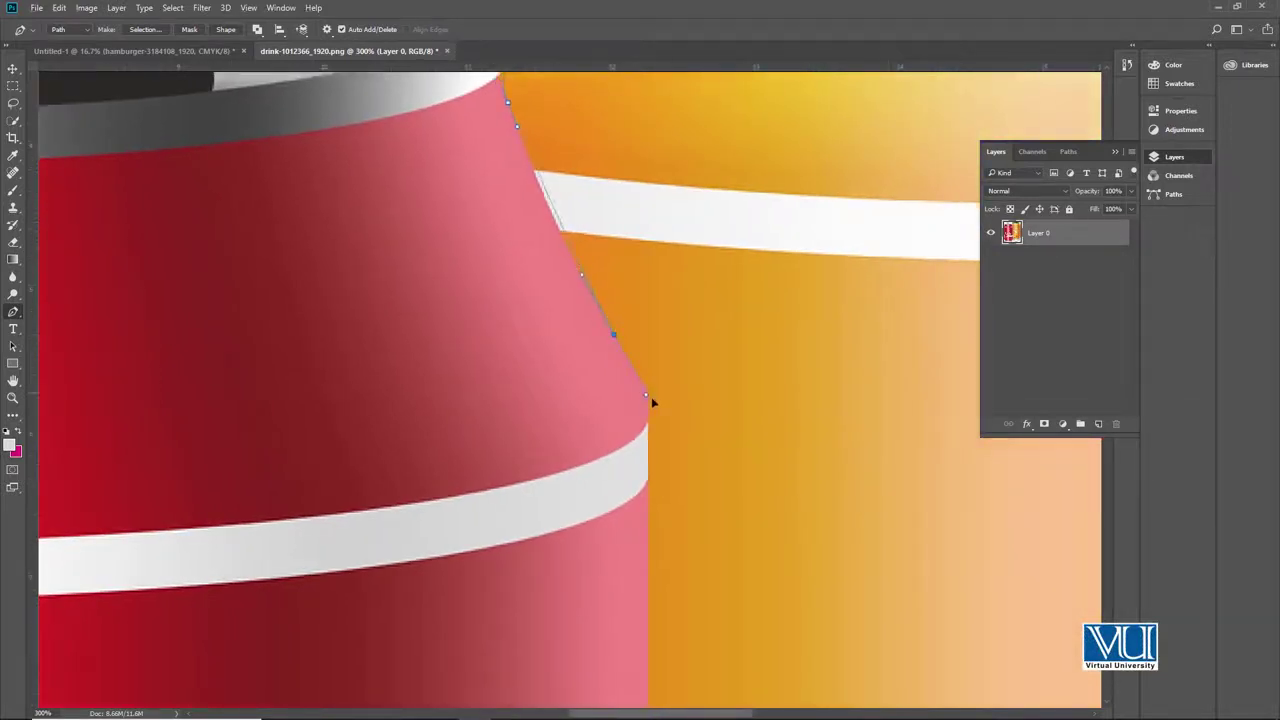
left_click(646, 395)
scroll(658, 435, "down", 3)
scroll(658, 435, "right", 1)
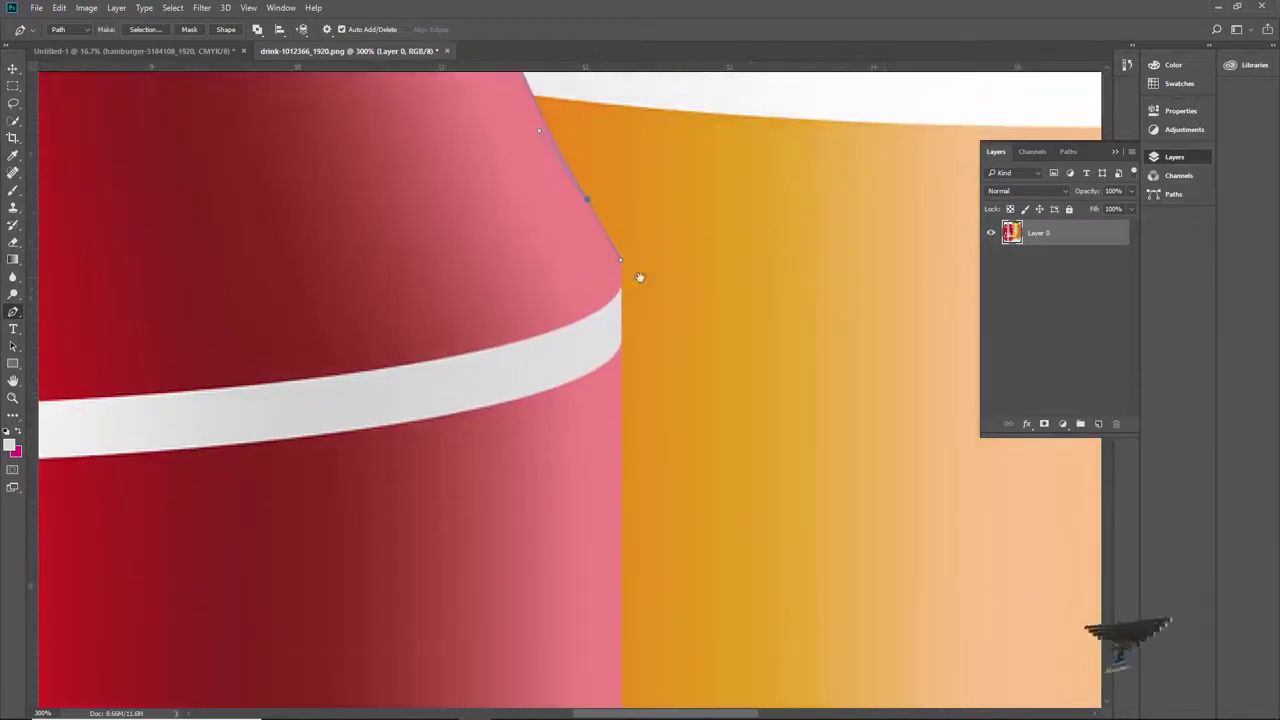
left_click_drag(620, 331, 599, 231)
key("space")
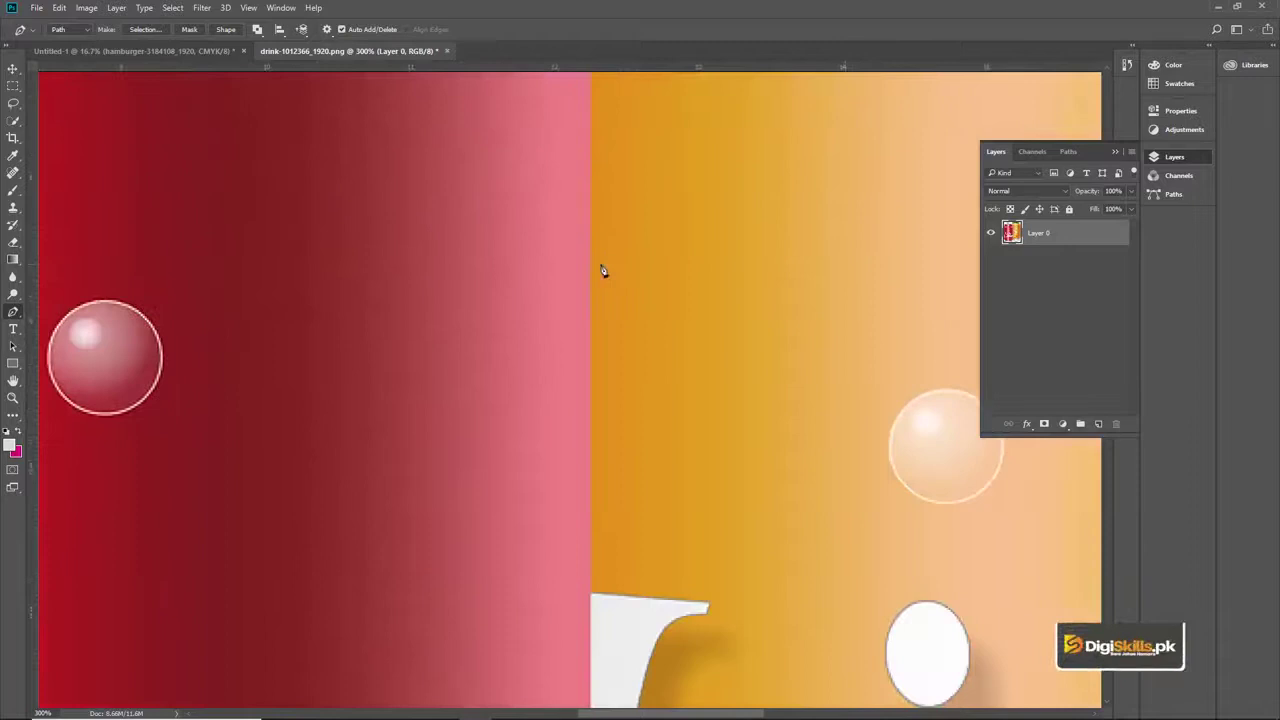
Step: Extend the path straight down the red can's right side and just past its lower corner into the transparent area
scroll(621, 444, "down", 8)
scroll(571, 343, "right", 1)
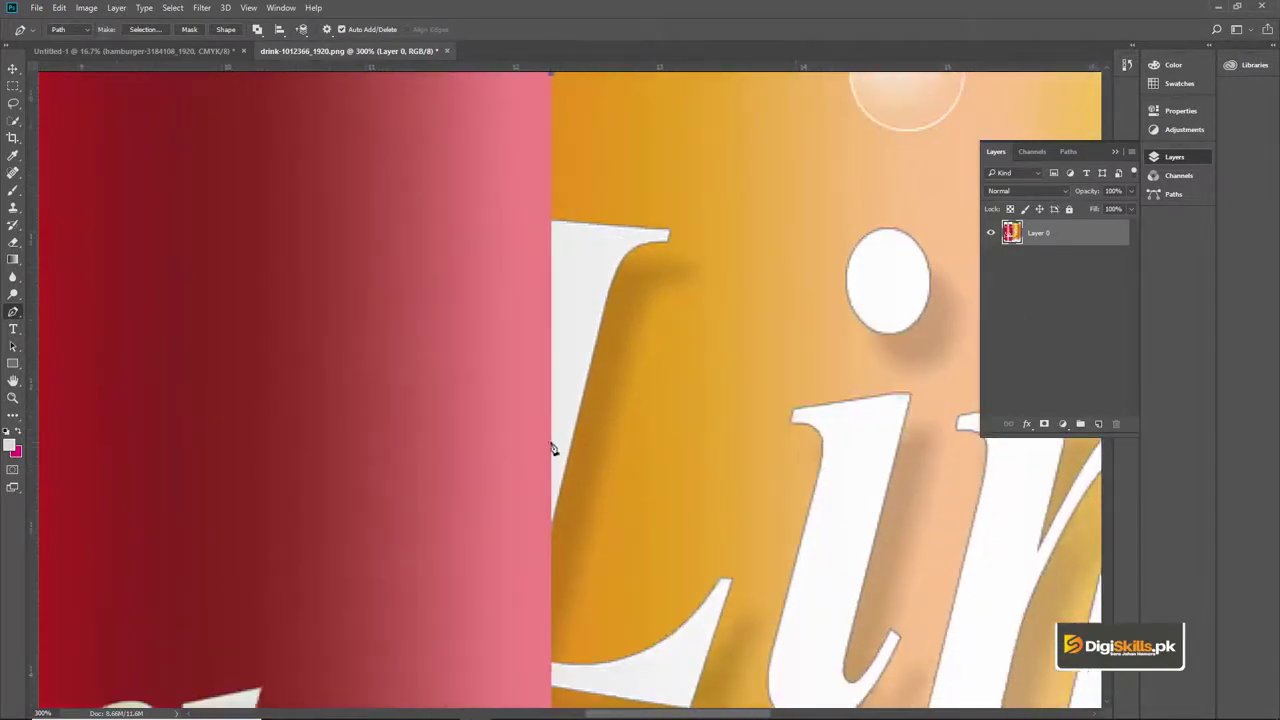
scroll(553, 423, "down", 10)
scroll(597, 403, "left", 2)
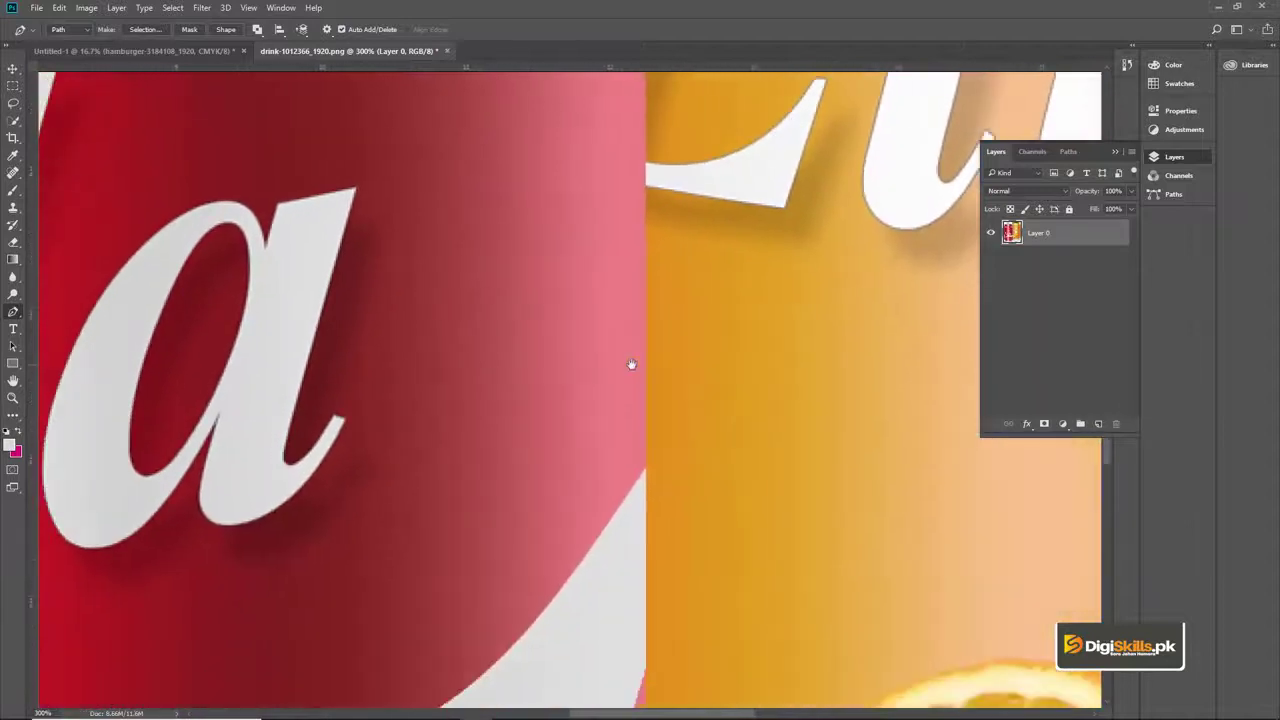
left_click(646, 439)
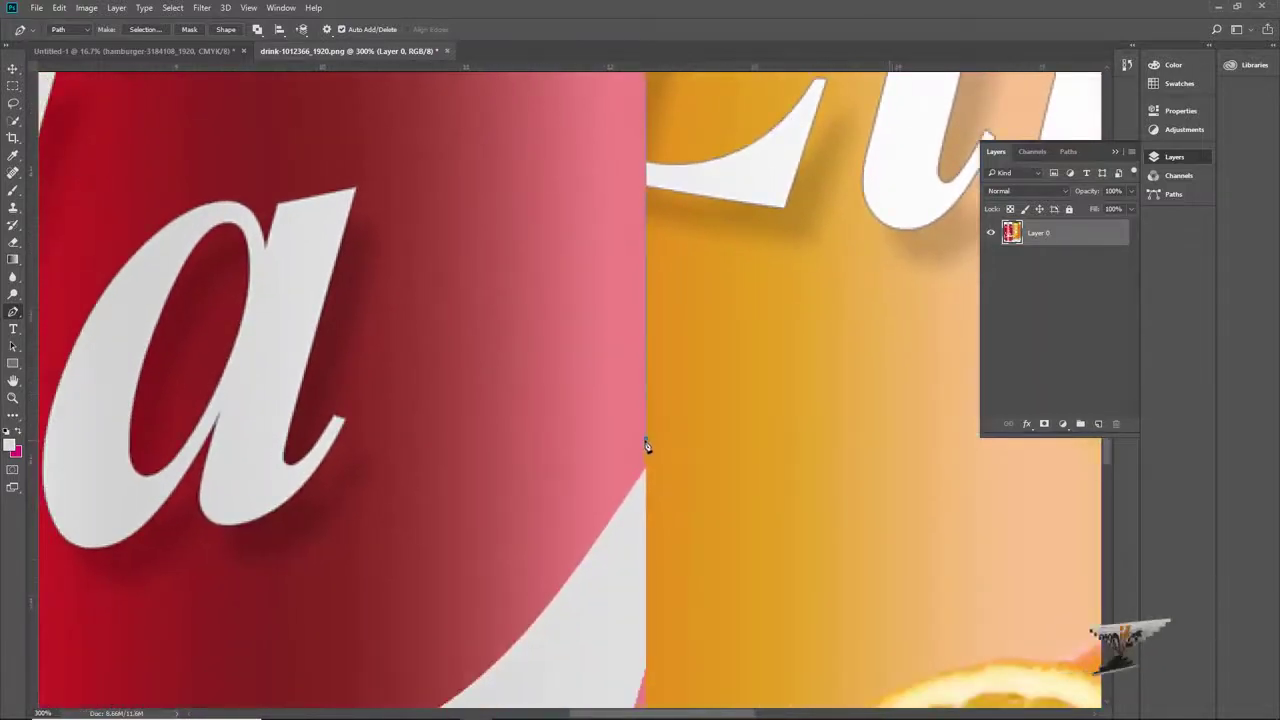
key("space")
left_click_drag(650, 448, 593, 271)
scroll(593, 271, "down", 4)
scroll(620, 360, "right", 1)
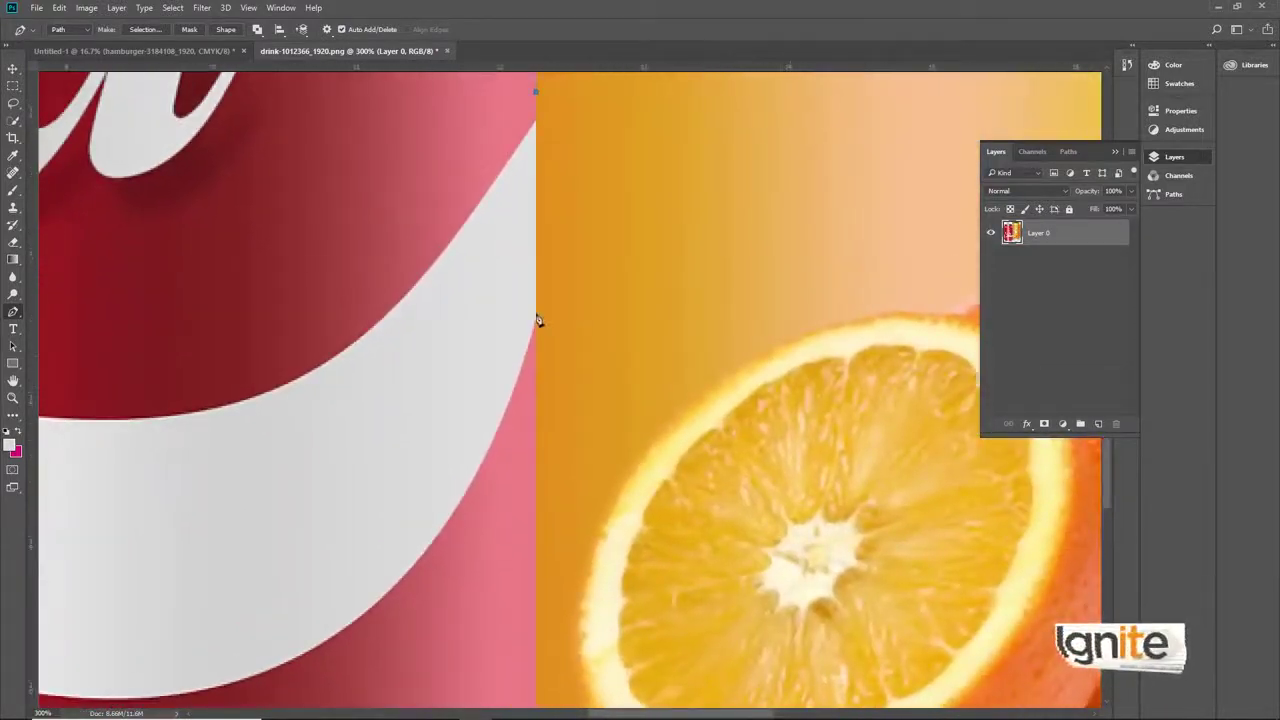
scroll(538, 325, "down", 15)
scroll(457, 363, "right", 3)
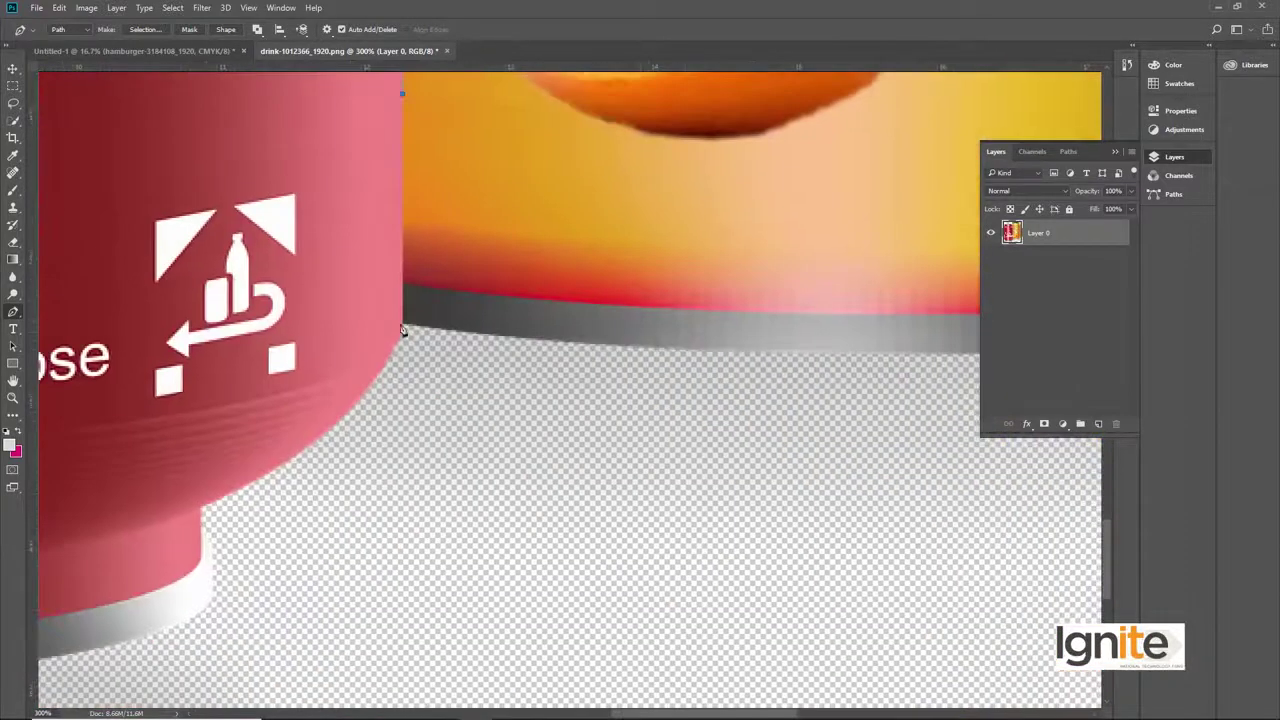
left_click_drag(404, 400, 425, 457)
Step: Carry the path loosely beneath the yellow Limo can and up outside the canvas along its right side
key("ctrl+space")
left_click(498, 290, "alt")
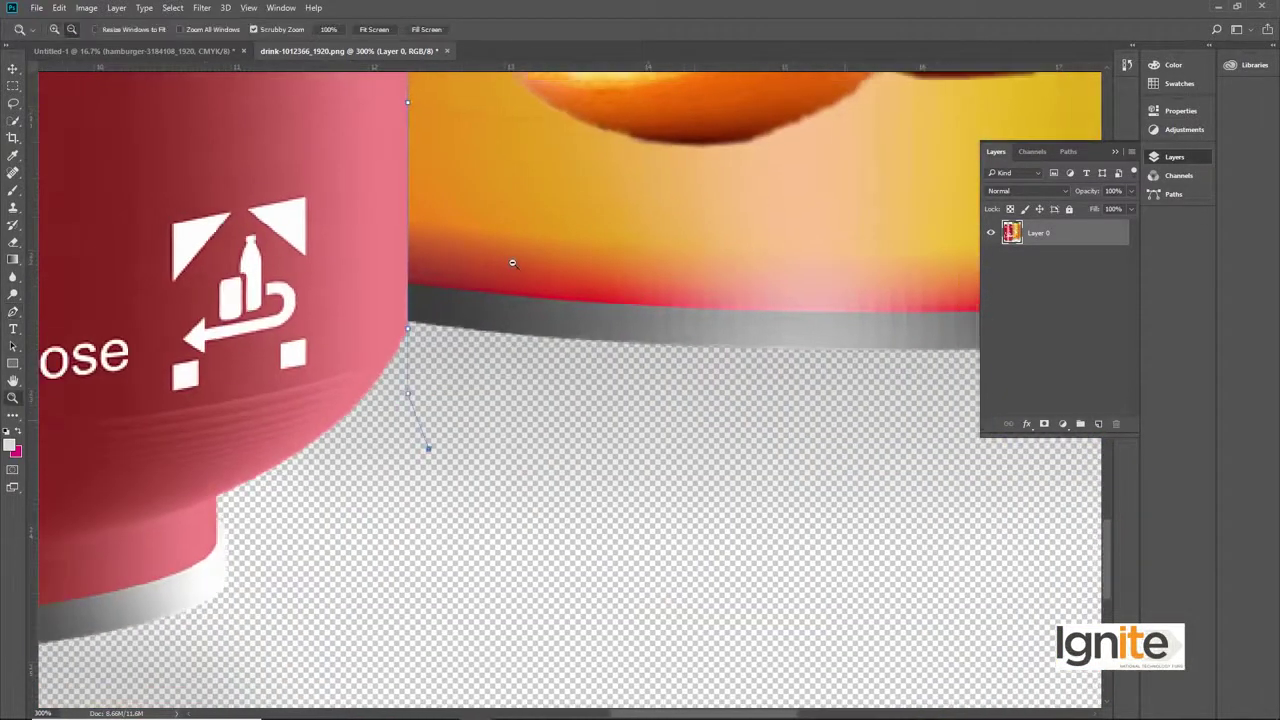
left_click(513, 262, "alt")
left_click(616, 239, "alt")
left_click(582, 218, "alt")
scroll(540, 300, "up", 3)
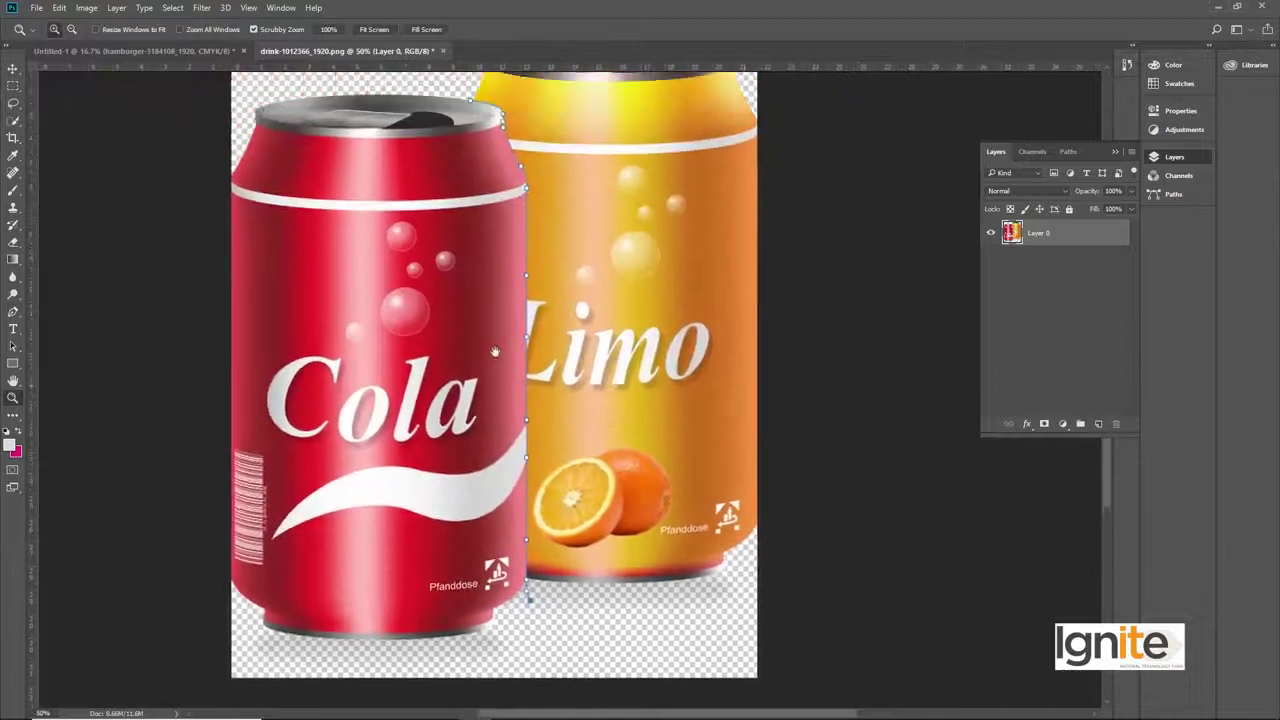
key("p")
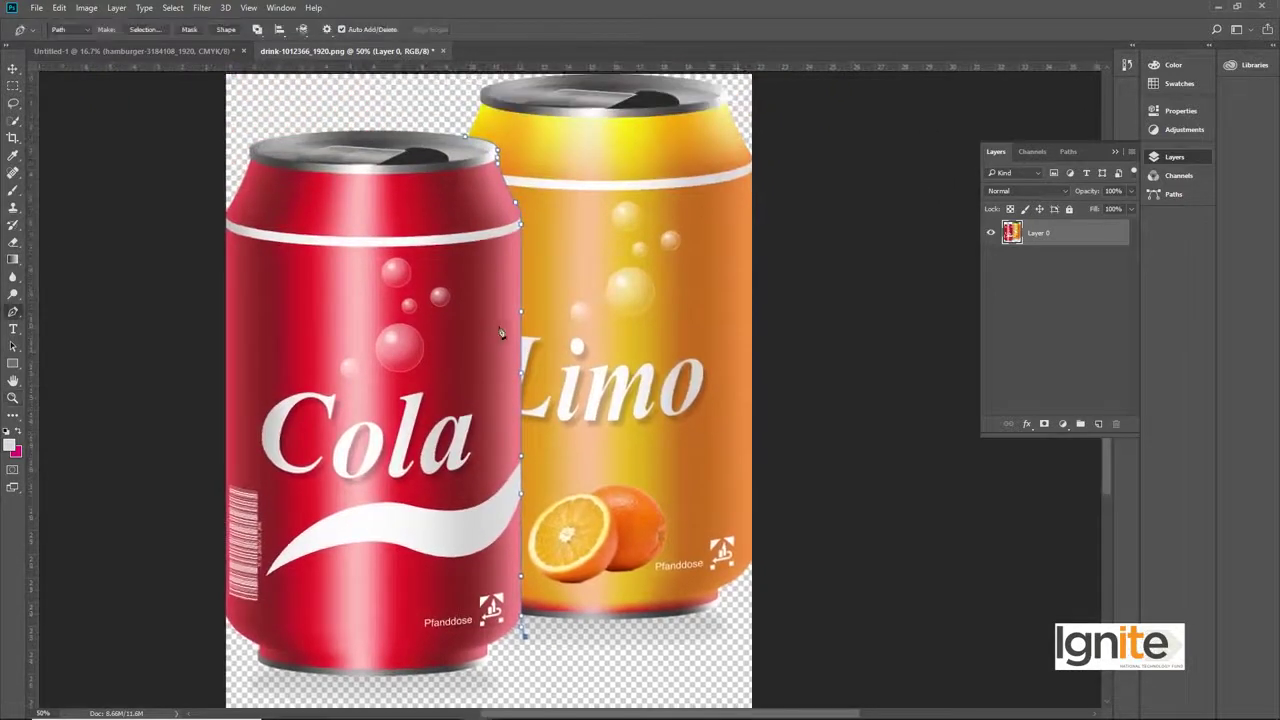
left_click(591, 648)
left_click(659, 653)
left_click_drag(797, 623, 814, 606)
left_click_drag(824, 577, 826, 552)
left_click_drag(831, 502, 835, 486)
left_click_drag(830, 441, 830, 428)
Step: Lead the path over the top of the yellow can and close it at the starting point on the red can's rim
key("space")
left_click_drag(821, 297, 818, 401)
left_click(826, 206)
left_click(809, 163)
left_click_drag(719, 118, 698, 111)
left_click(614, 102)
left_click(501, 123)
left_click_drag(453, 139, 444, 187)
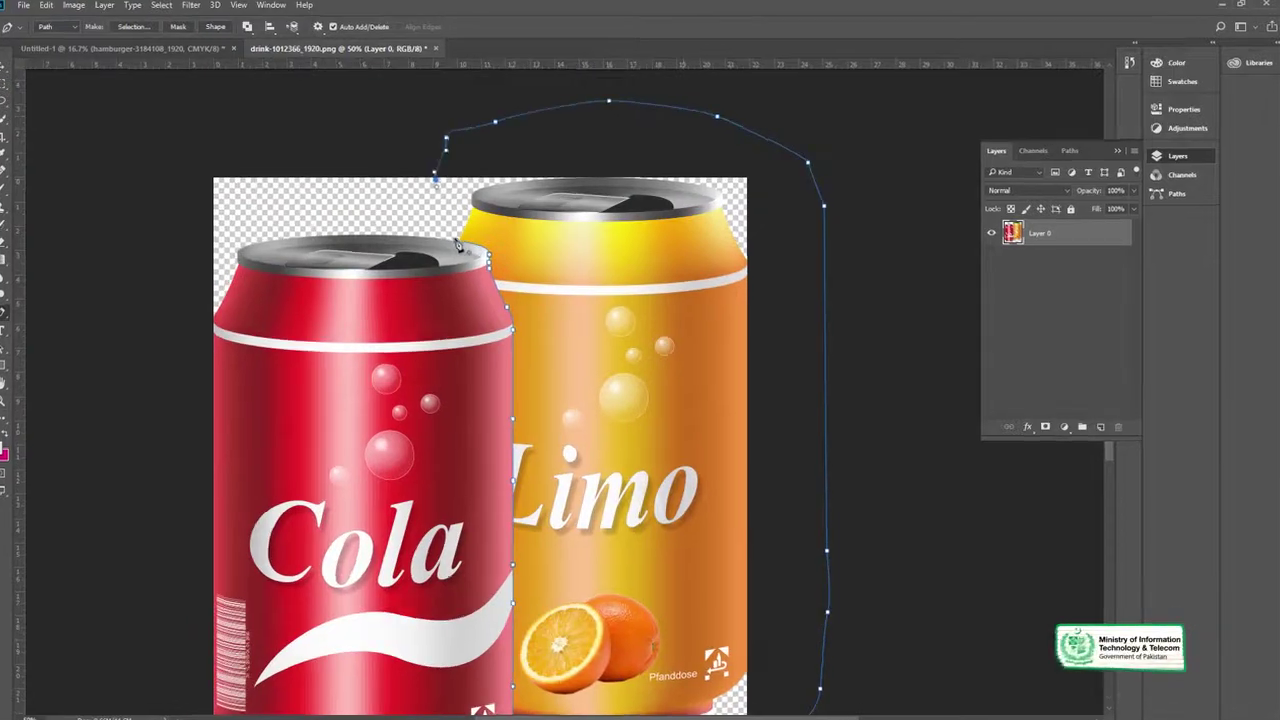
left_click(456, 241)
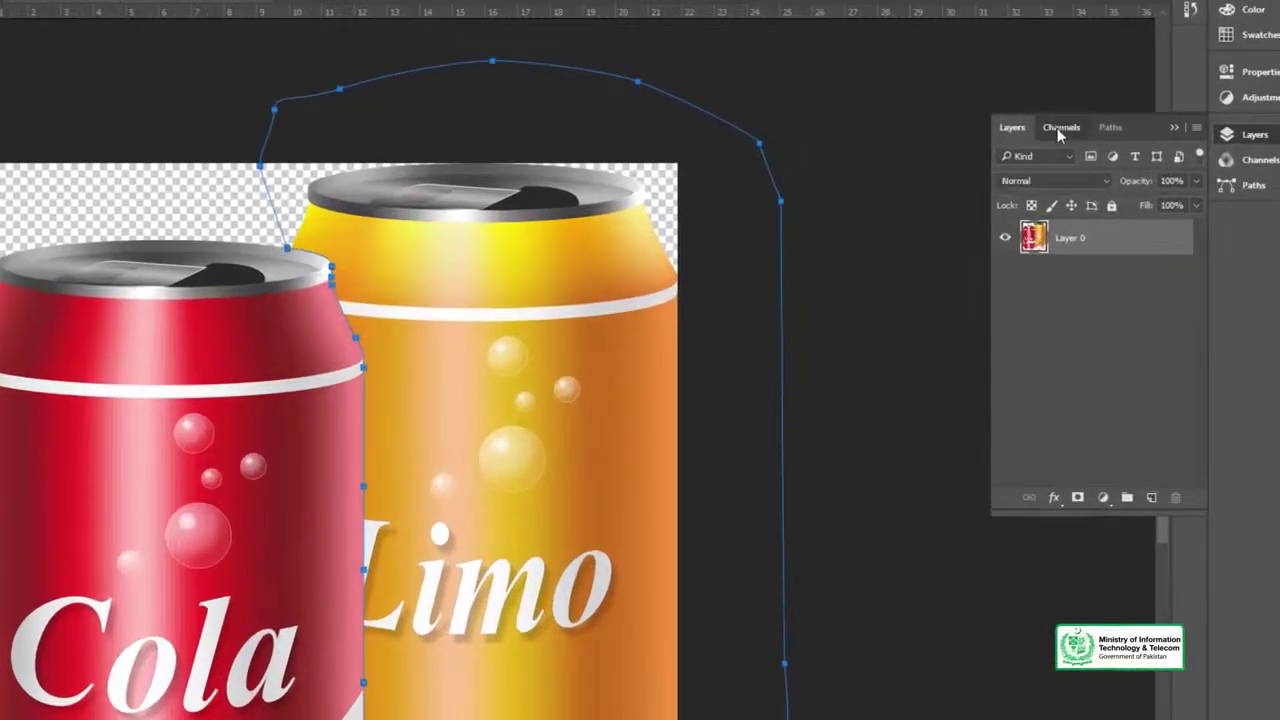
Step: Make a selection from the closed path around the yellow can
left_click(1059, 127)
left_click(1110, 127)
right_click(1092, 162)
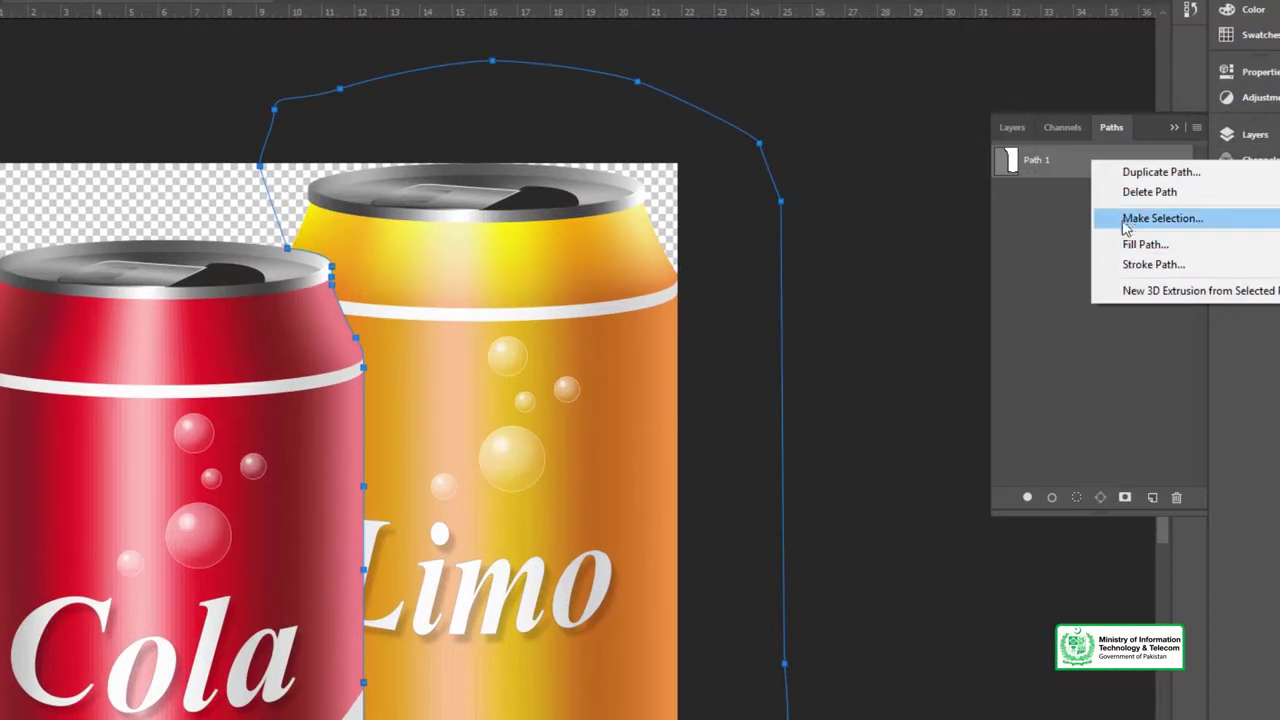
left_click(1110, 218)
left_click(630, 202)
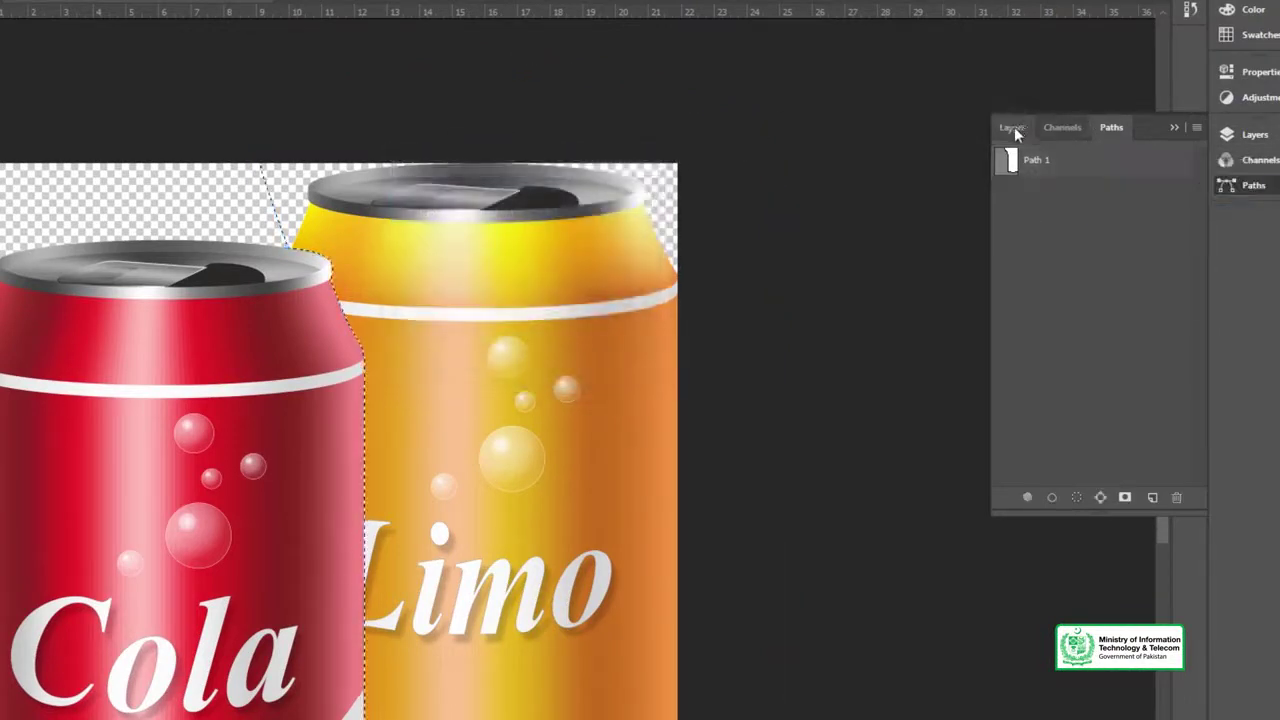
Step: Delete the selected yellow can from Layer 0, leaving the red cola can, and clear the selection
left_click(1012, 127)
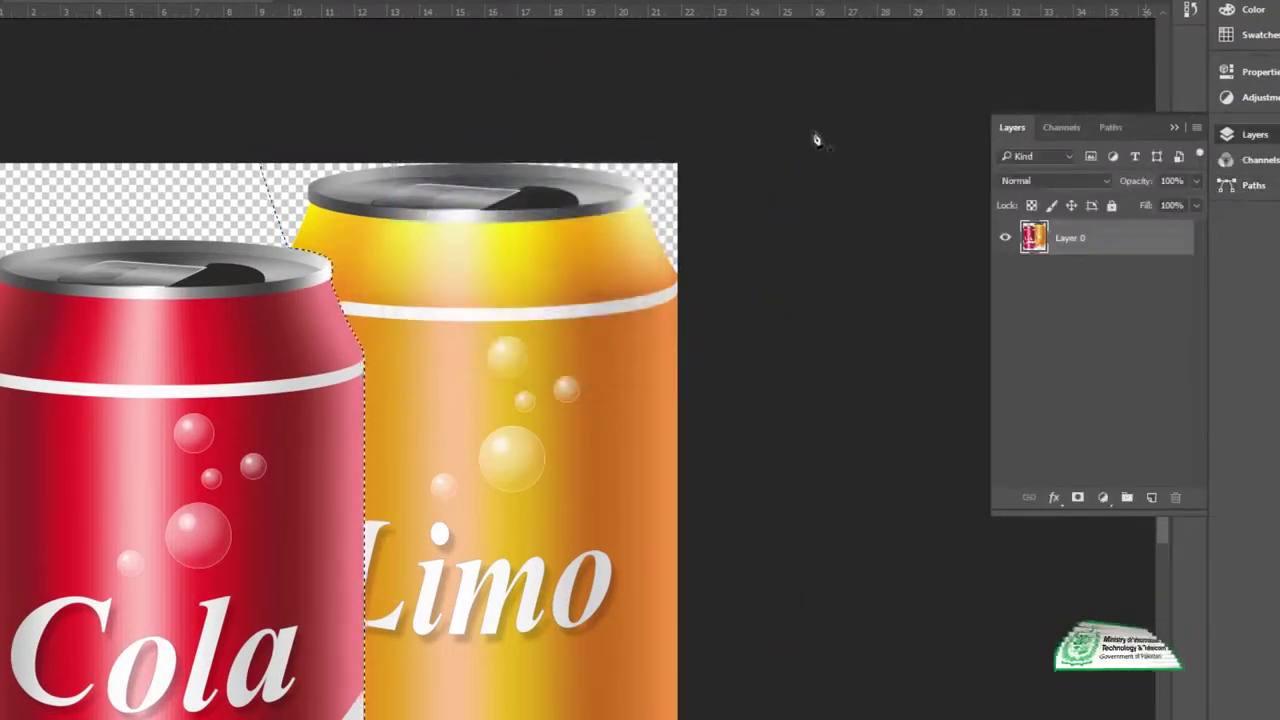
key("Delete")
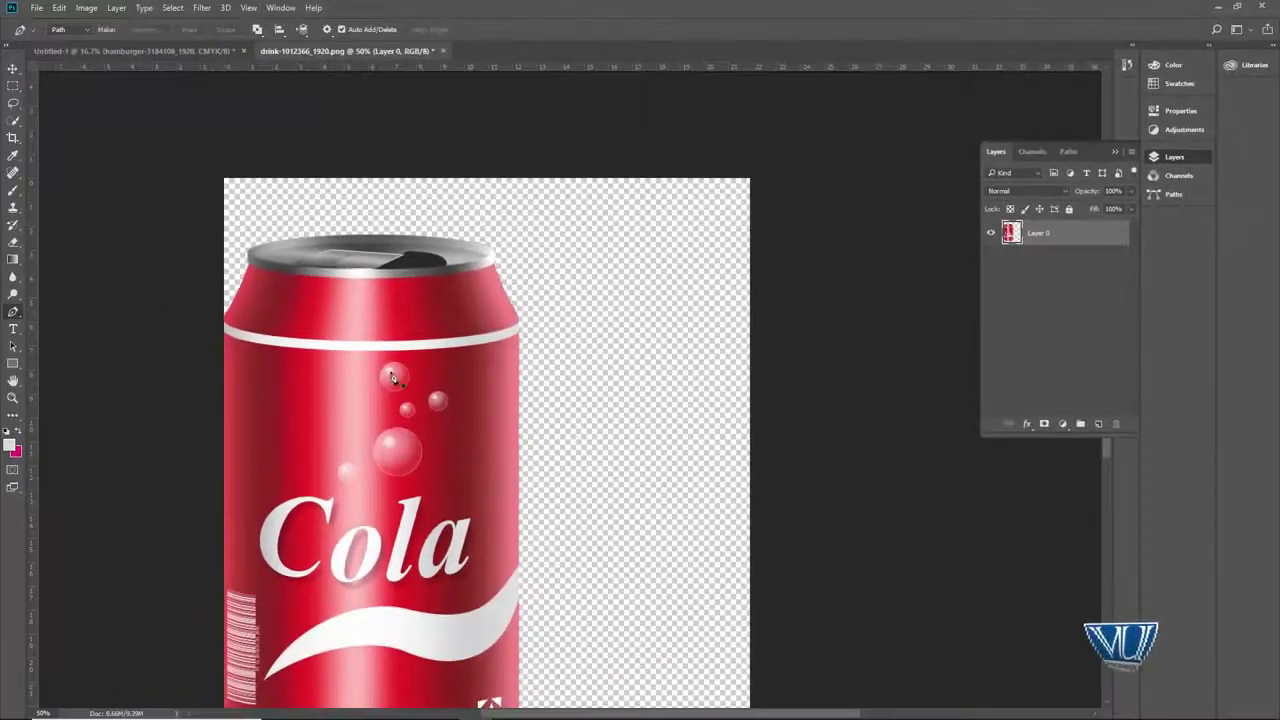
key("v")
left_click(480, 192)
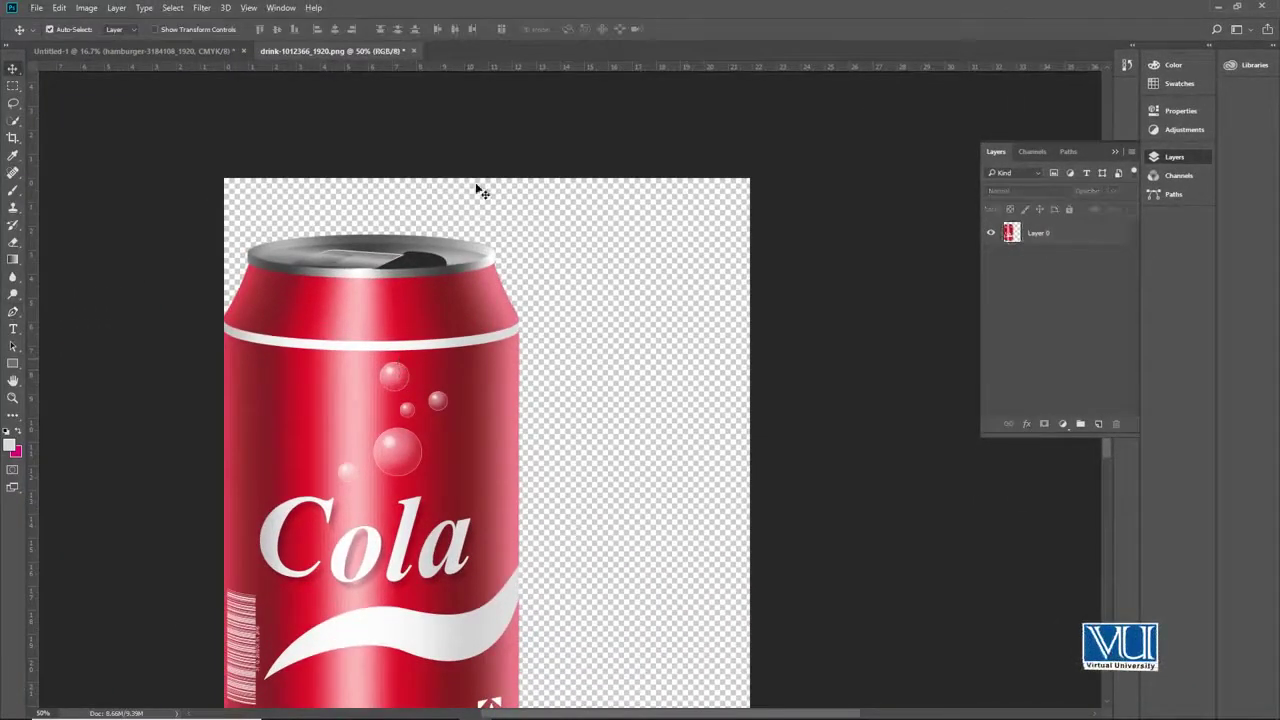
Step: Copy the cut-out cola can layer into the banner document and close the drink image without saving
left_click_drag(390, 60, 572, 255)
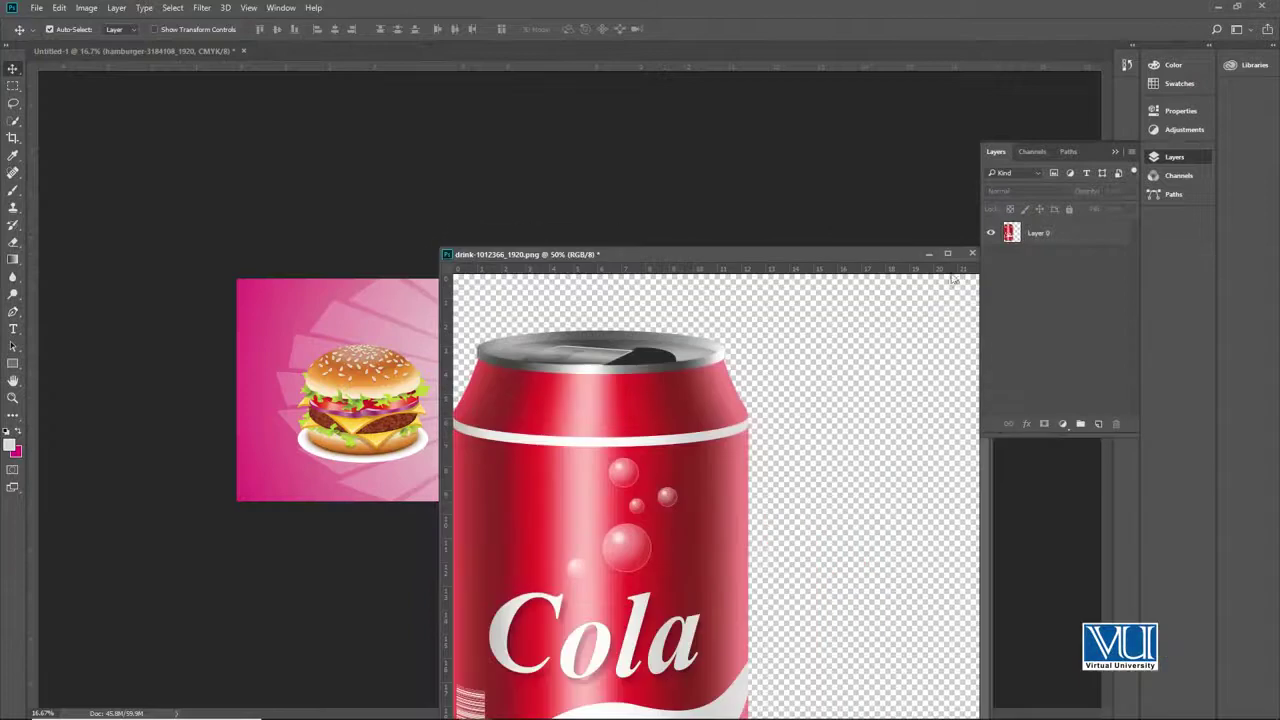
left_click_drag(1047, 233, 377, 318)
left_click_drag(598, 258, 476, 467)
left_click(848, 462)
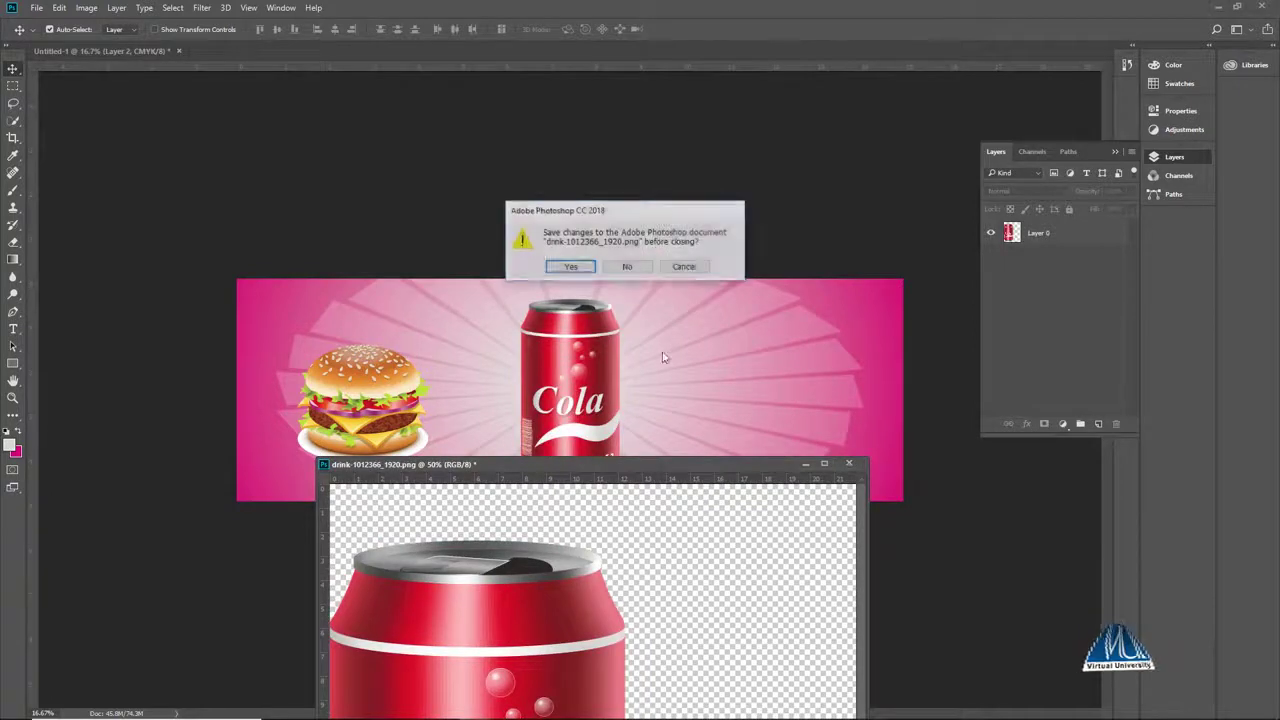
left_click(620, 273)
Step: Place the cola can at the burger's left side and scale its layer to about 2.75 in high
key("ctrl+t")
left_click_drag(685, 292, 315, 373)
key("Return")
key("ctrl+t")
left_click_drag(366, 340, 383, 328)
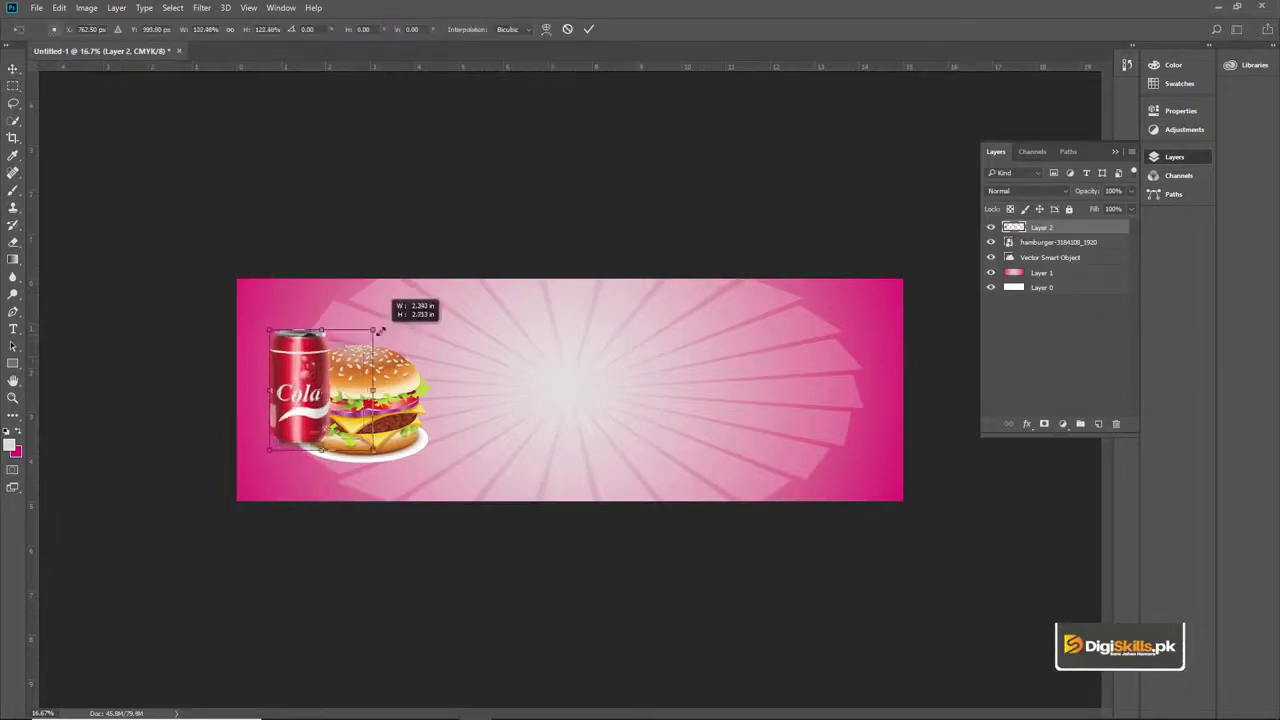
key("Return")
Step: Move the can's layer beneath the hamburger layer and rename it Cola
left_click_drag(1043, 228, 1053, 245)
double_click(1042, 242)
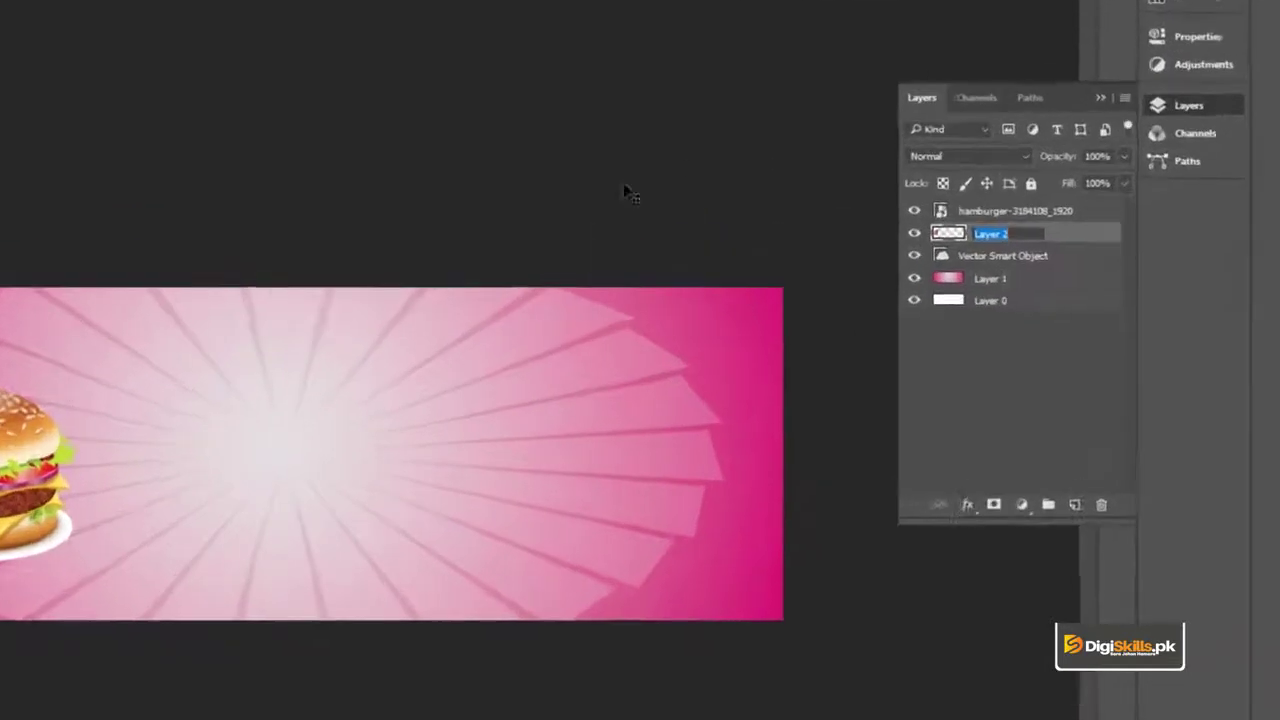
type("Cola")
key("Return")
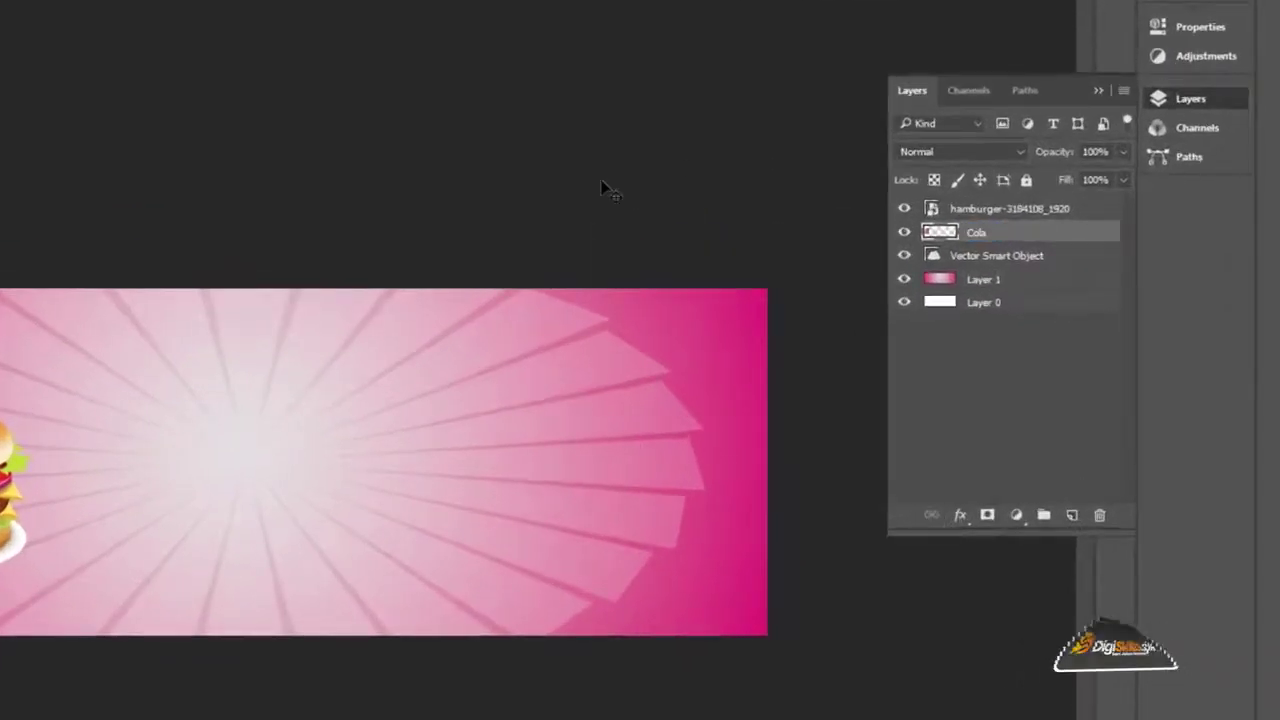
Step: Rename both the pink gradient layer and the sunburst smart object layer as BG
left_click(987, 256)
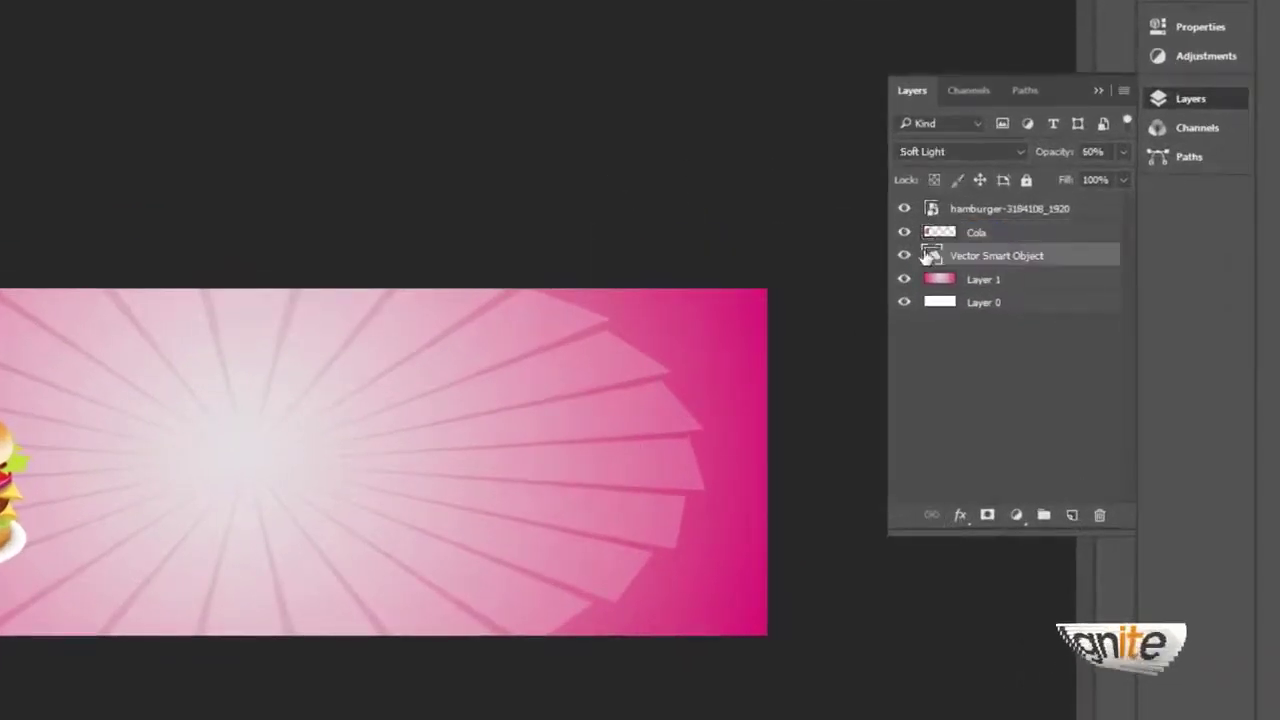
left_click(905, 255)
left_click(905, 255)
left_click(985, 282)
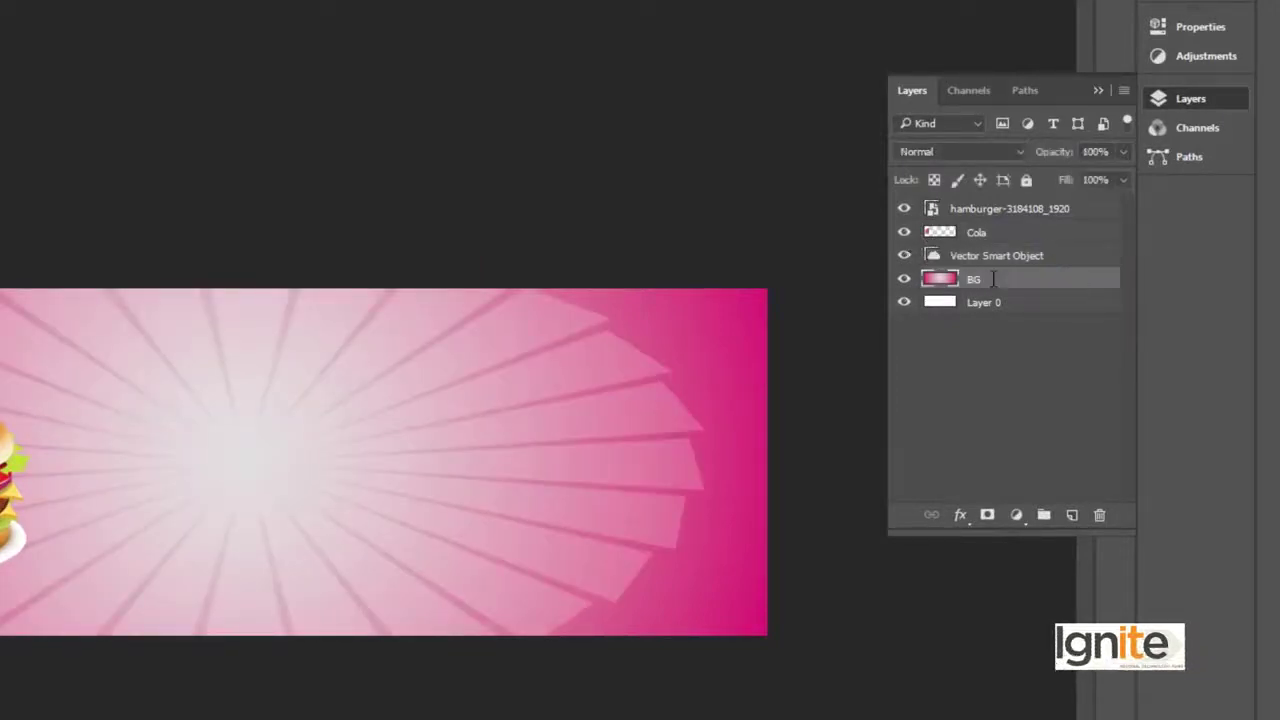
left_click(980, 258)
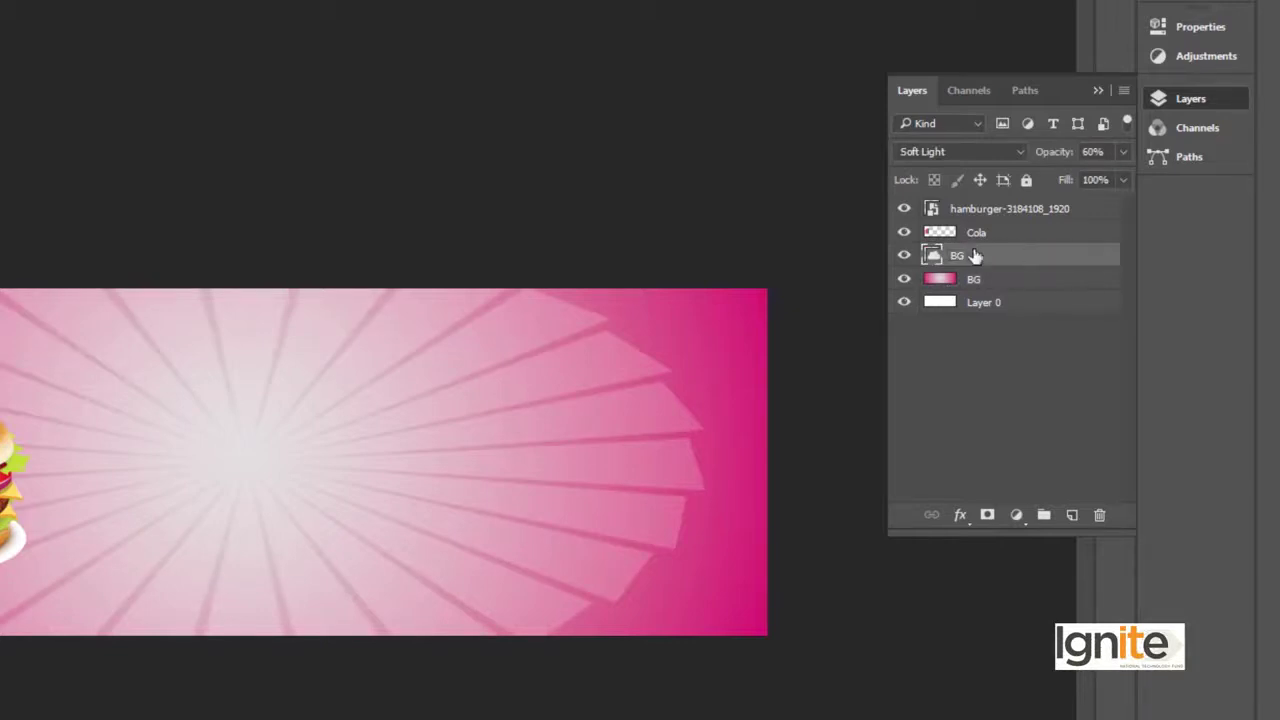
Step: Scale the hamburger down slightly and position it overlapping the lower right part of the cola can
left_click(978, 210)
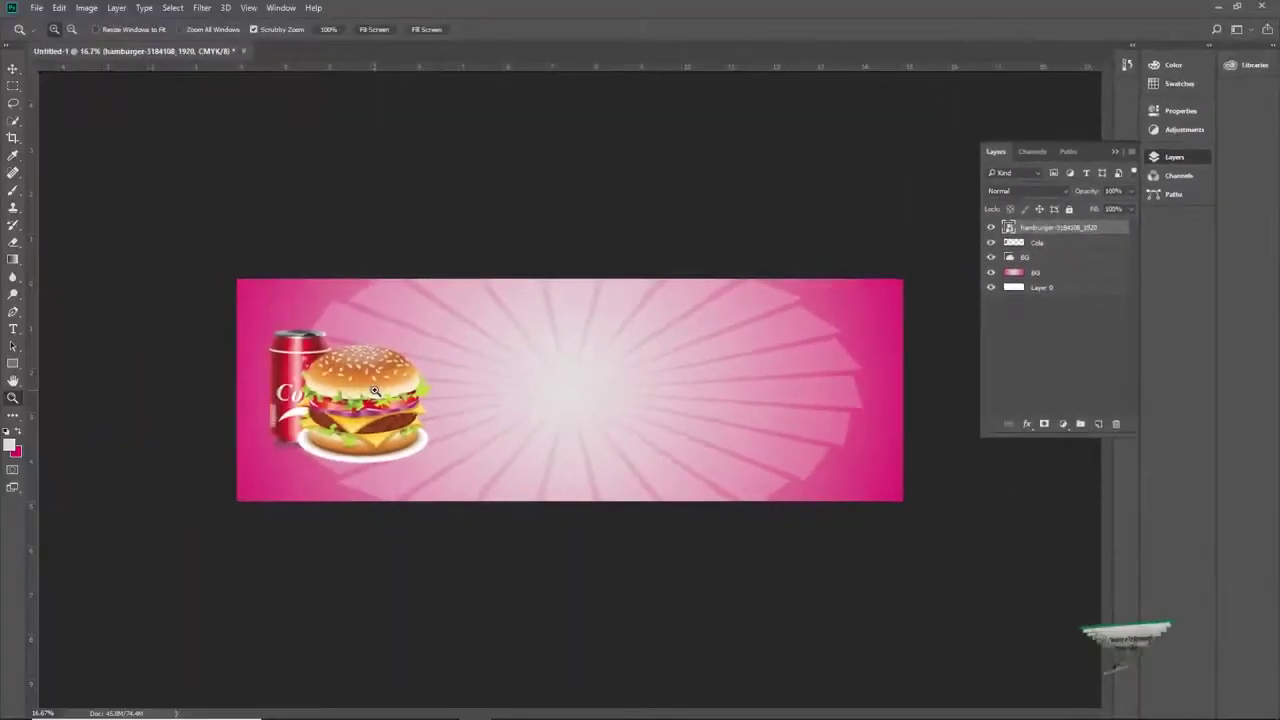
left_click(374, 390)
key("ctrl+t")
left_click_drag(291, 371, 309, 370)
left_click_drag(372, 323, 297, 358)
key("Return")
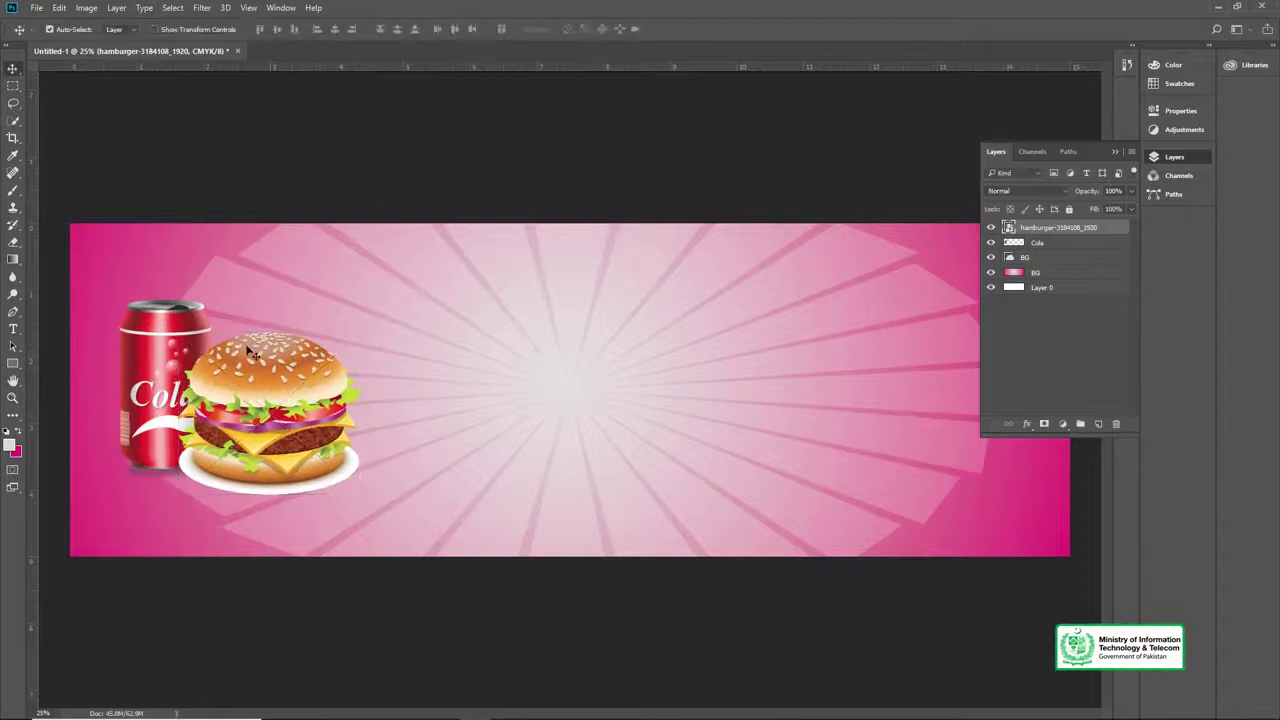
Step: Shift the cola can slightly up and to the left so more of it shows behind the burger
left_click(200, 331, "ctrl")
key("ctrl+t")
left_click_drag(203, 320, 186, 299)
key("Return")
Step: Link the hamburger and Cola layers so they move together
key("z")
left_click(444, 368, "alt")
key("v")
left_click(1049, 230)
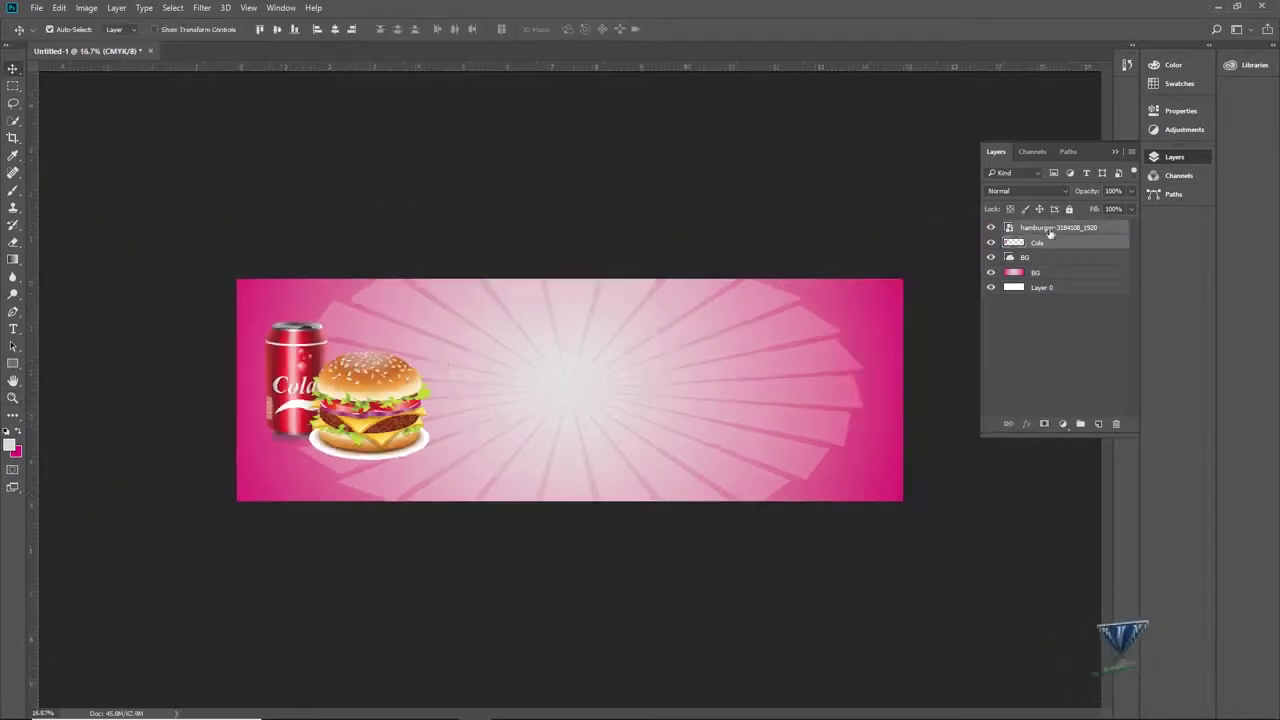
right_click(1049, 230)
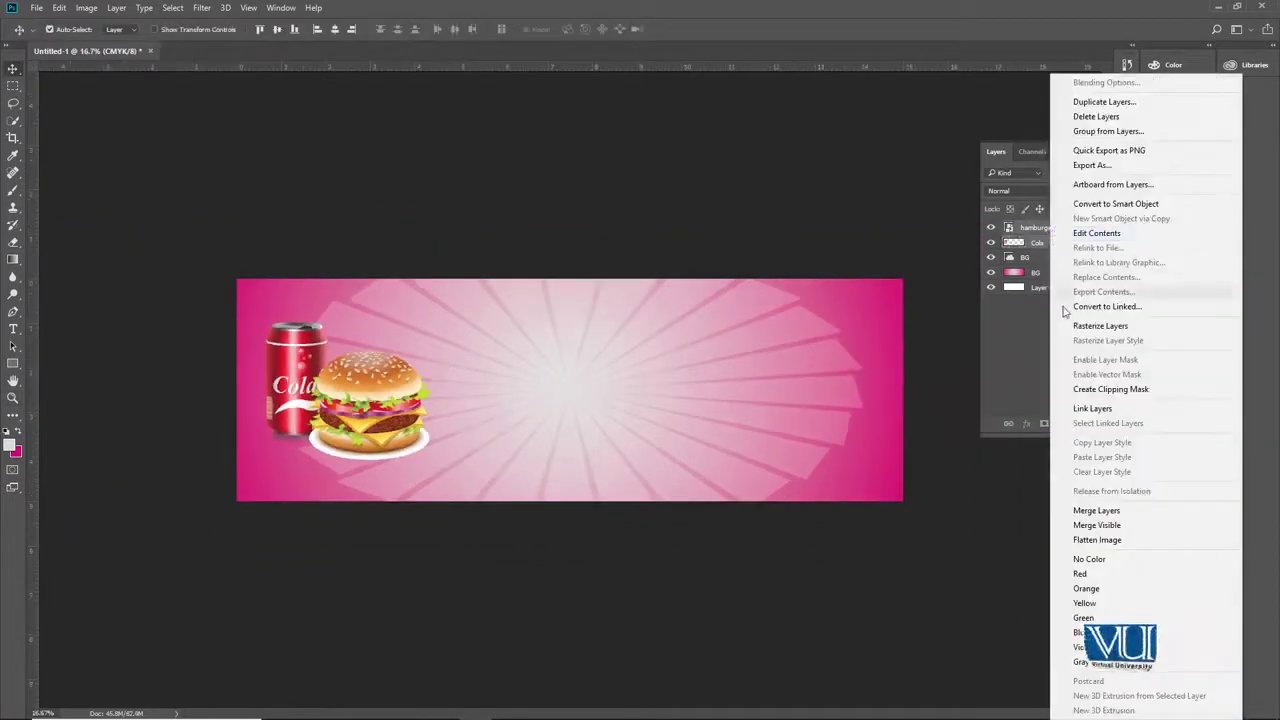
left_click(1092, 408)
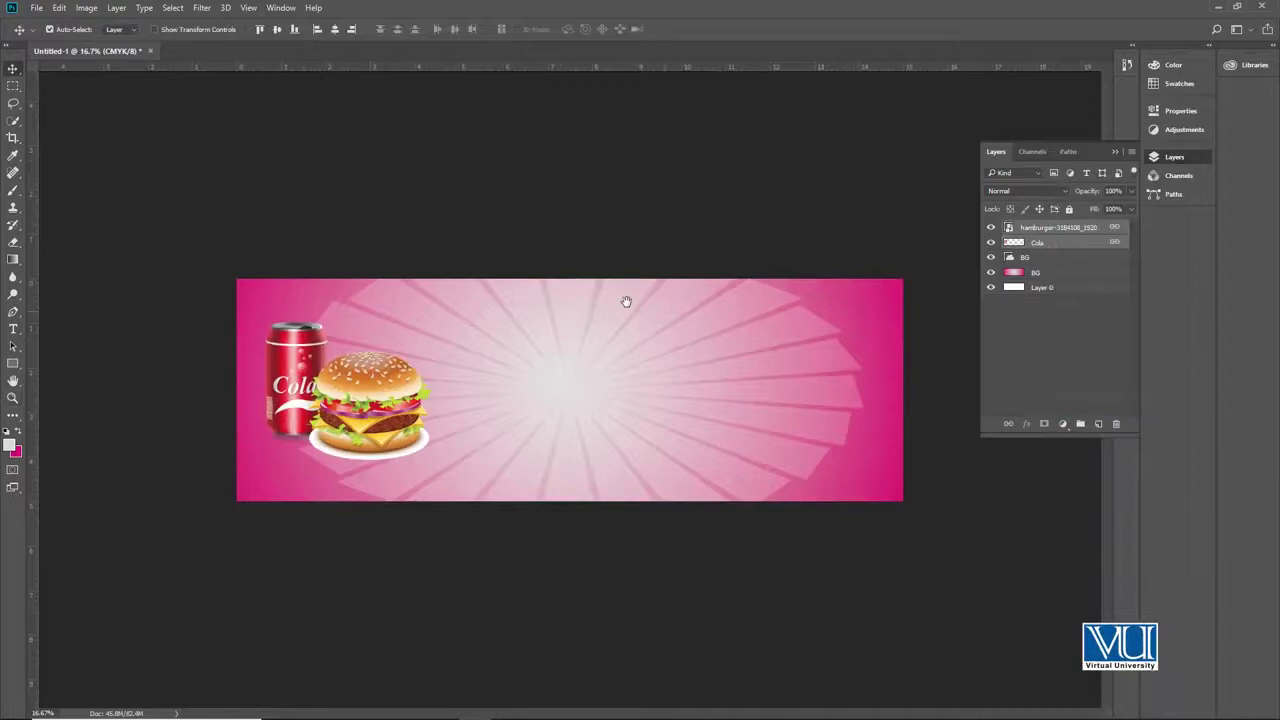
Step: Move the linked cola can and burger slightly down on the banner
key("f")
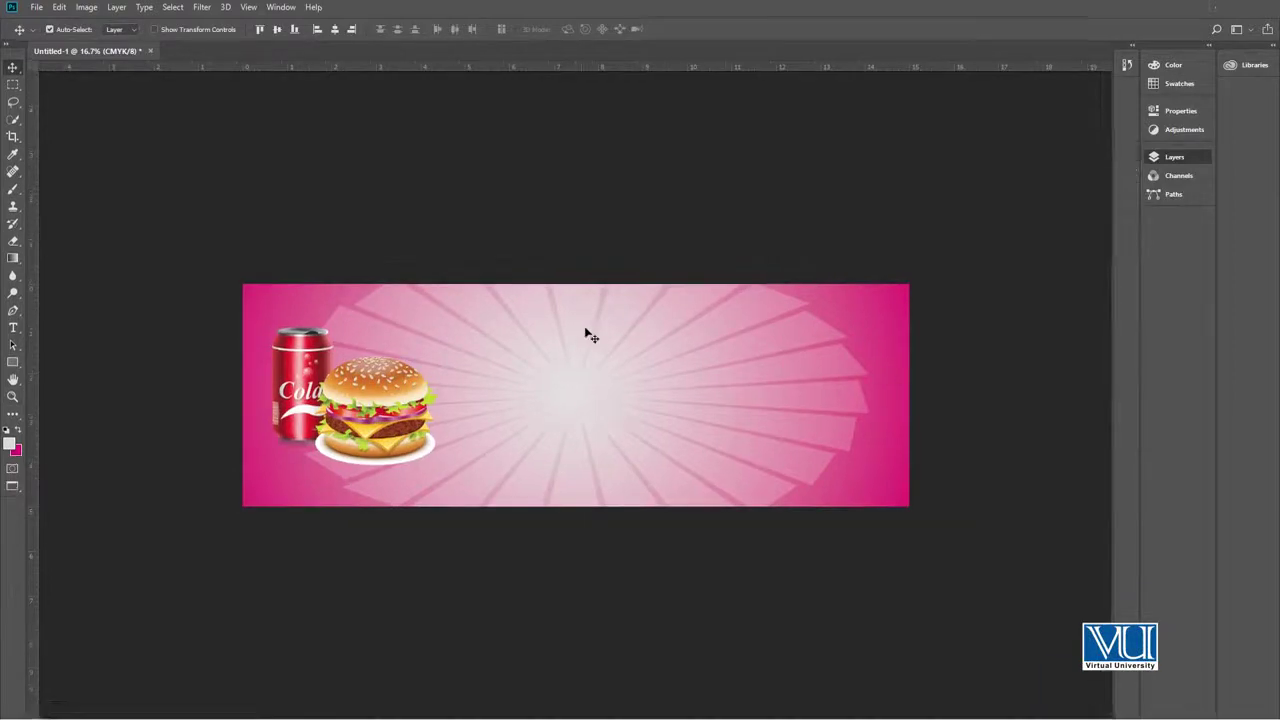
key("f")
key("f")
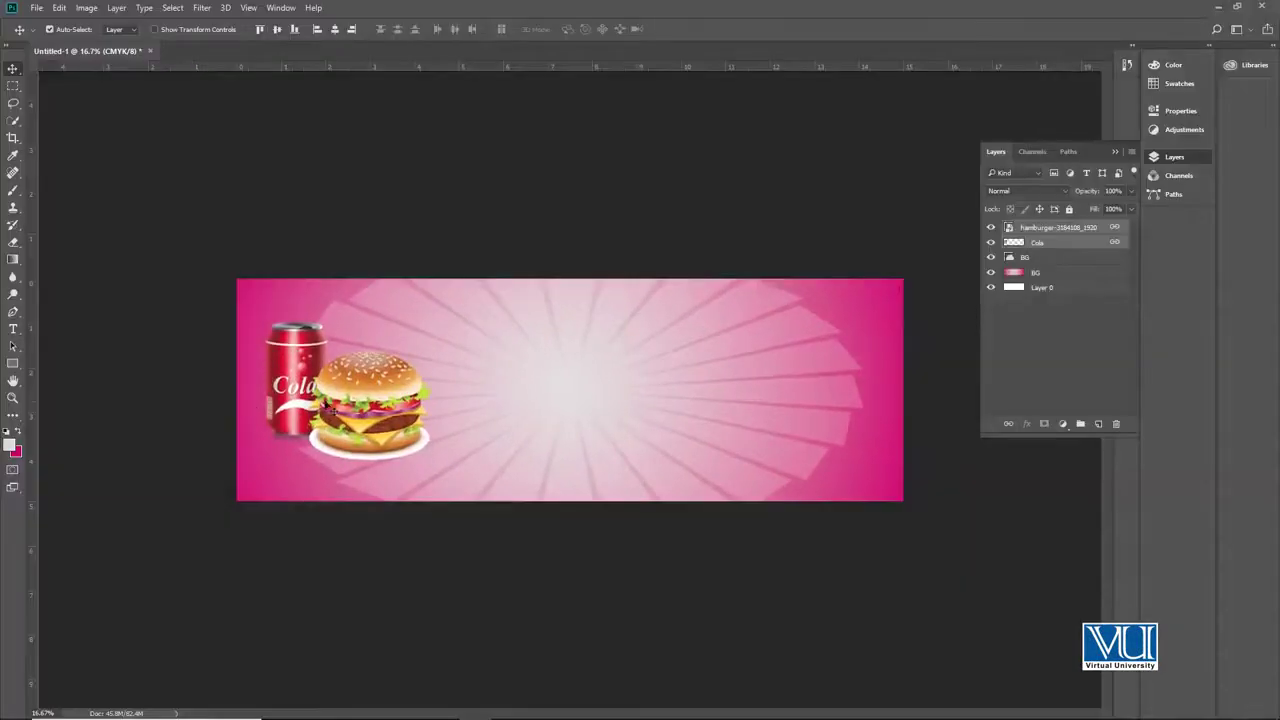
left_click_drag(400, 382, 400, 397)
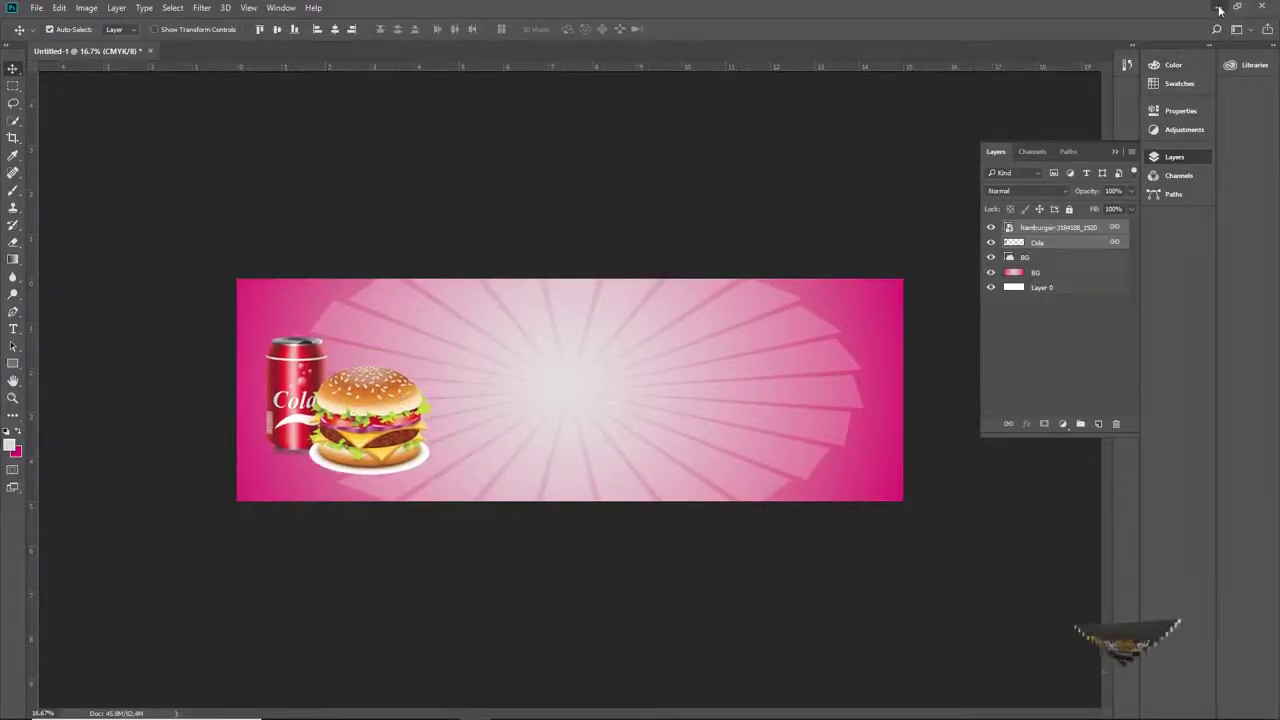
Step: Open the mascot-2516138_1280 image and delete its teal background using a Magic Wand selection, leaving nothing selected
left_click(1219, 8)
left_click_drag(727, 95, 540, 75)
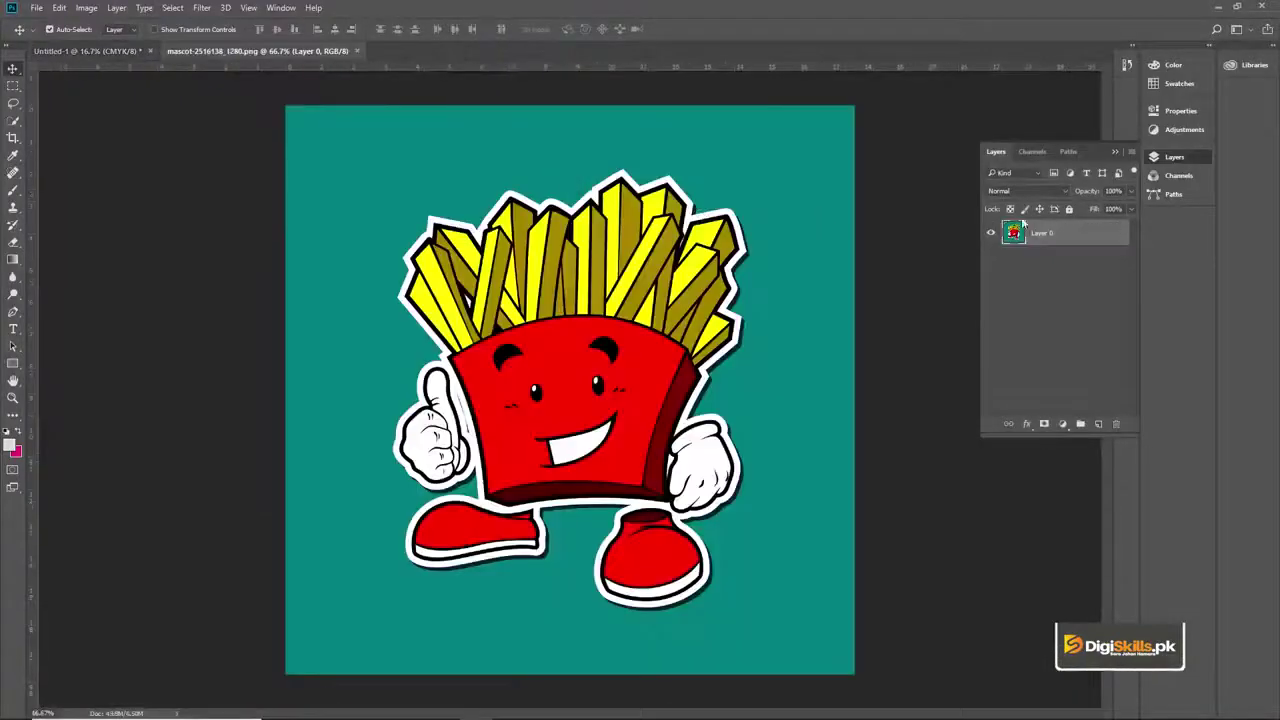
right_click(13, 120)
left_click(74, 136)
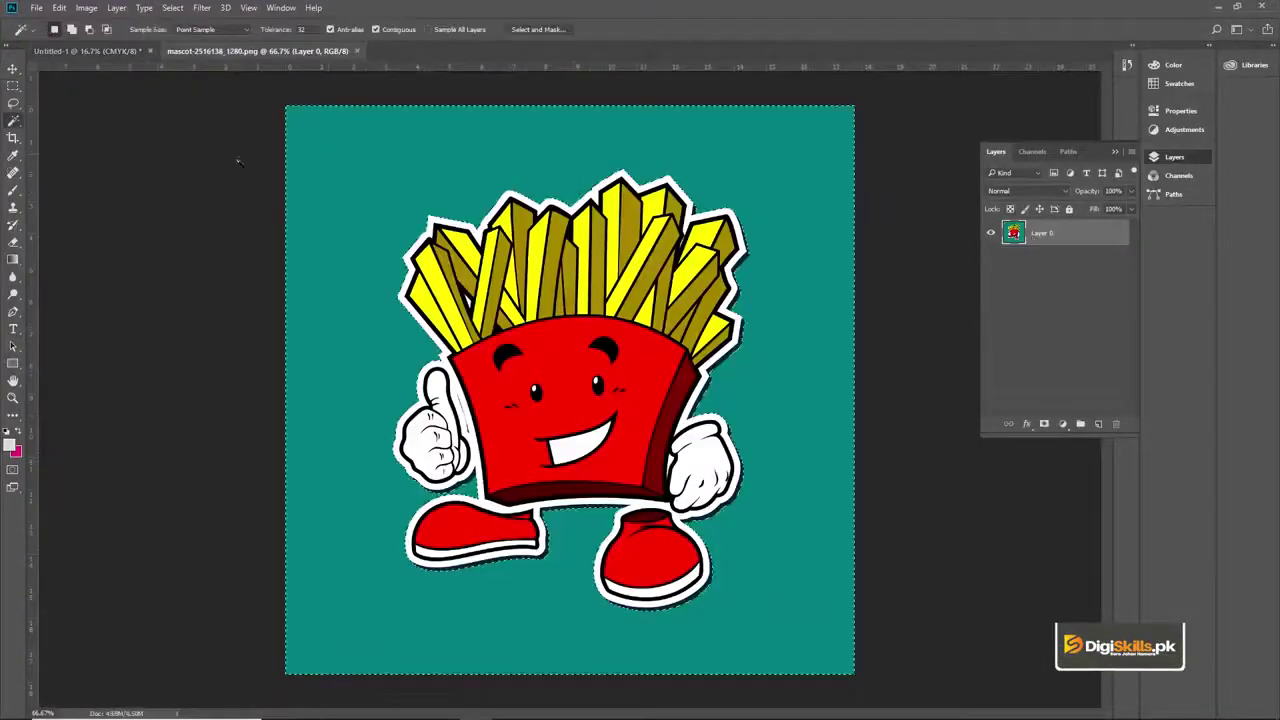
key("v")
key("Delete")
key("ctrl+d")
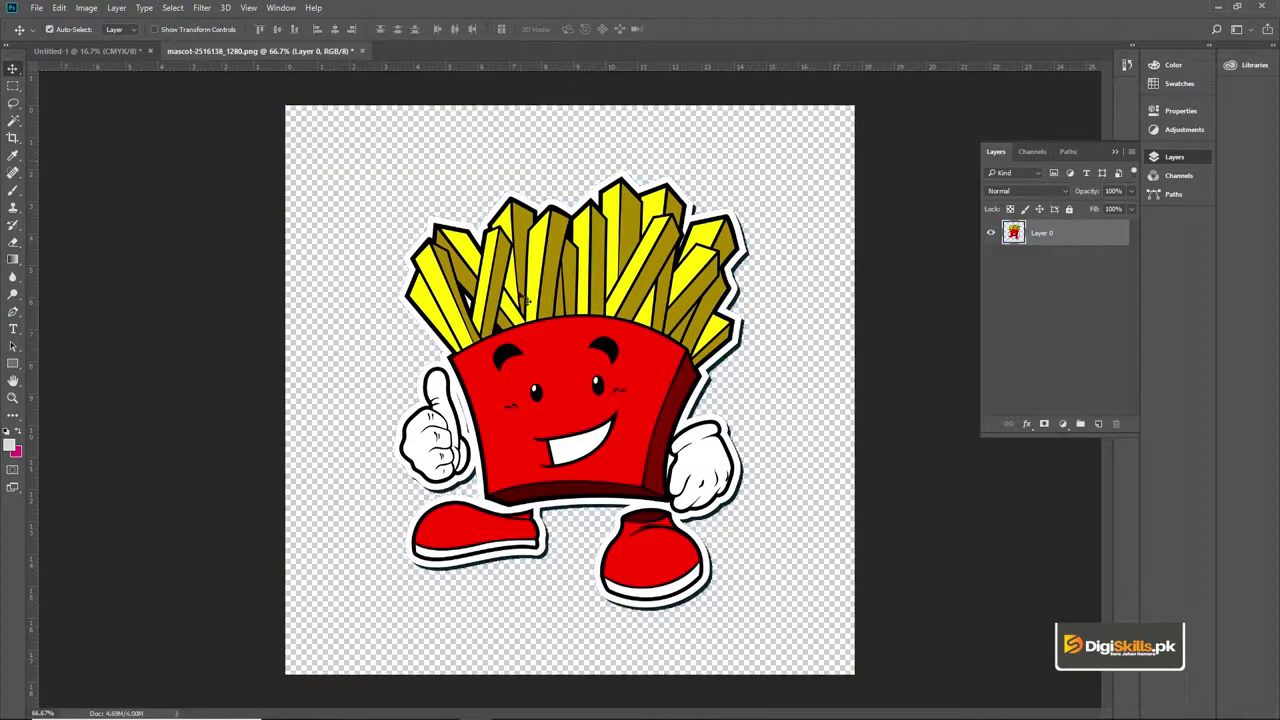
Step: Copy the cut-out fries mascot into the banner document and close the mascot file without saving
key("f")
key("f")
key("f")
left_click_drag(320, 51, 450, 294)
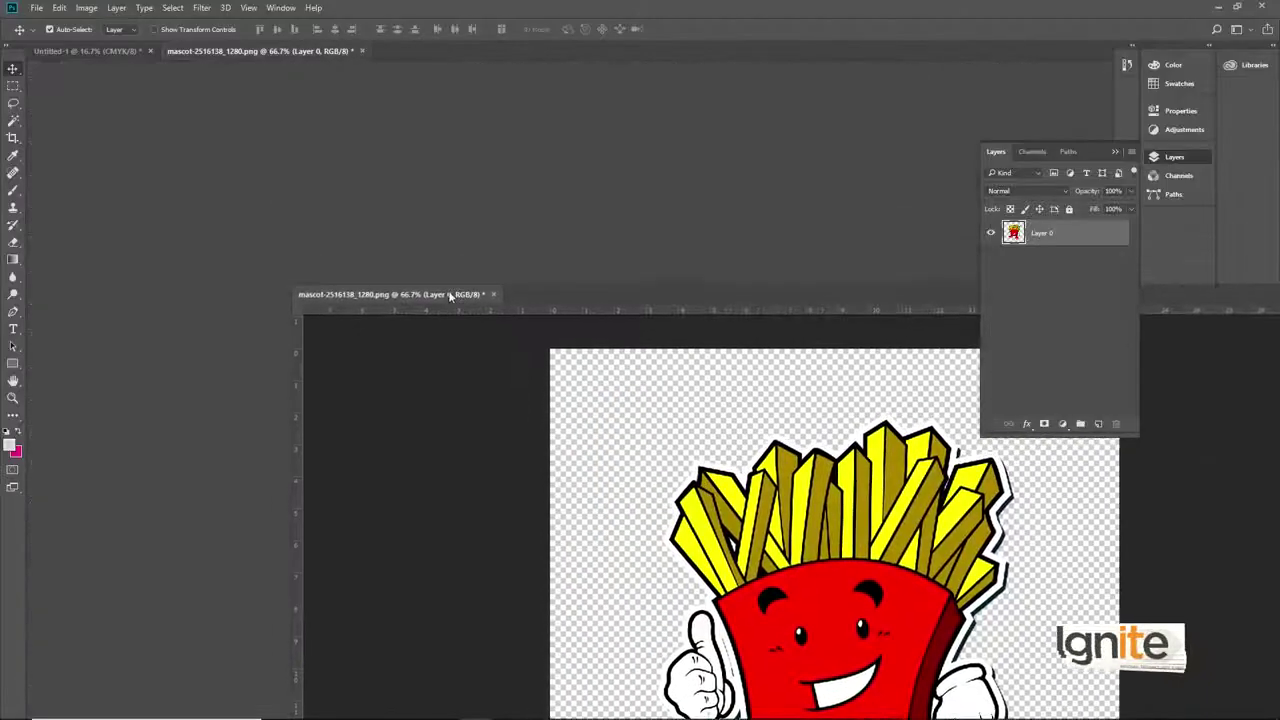
left_click_drag(1036, 234, 272, 328)
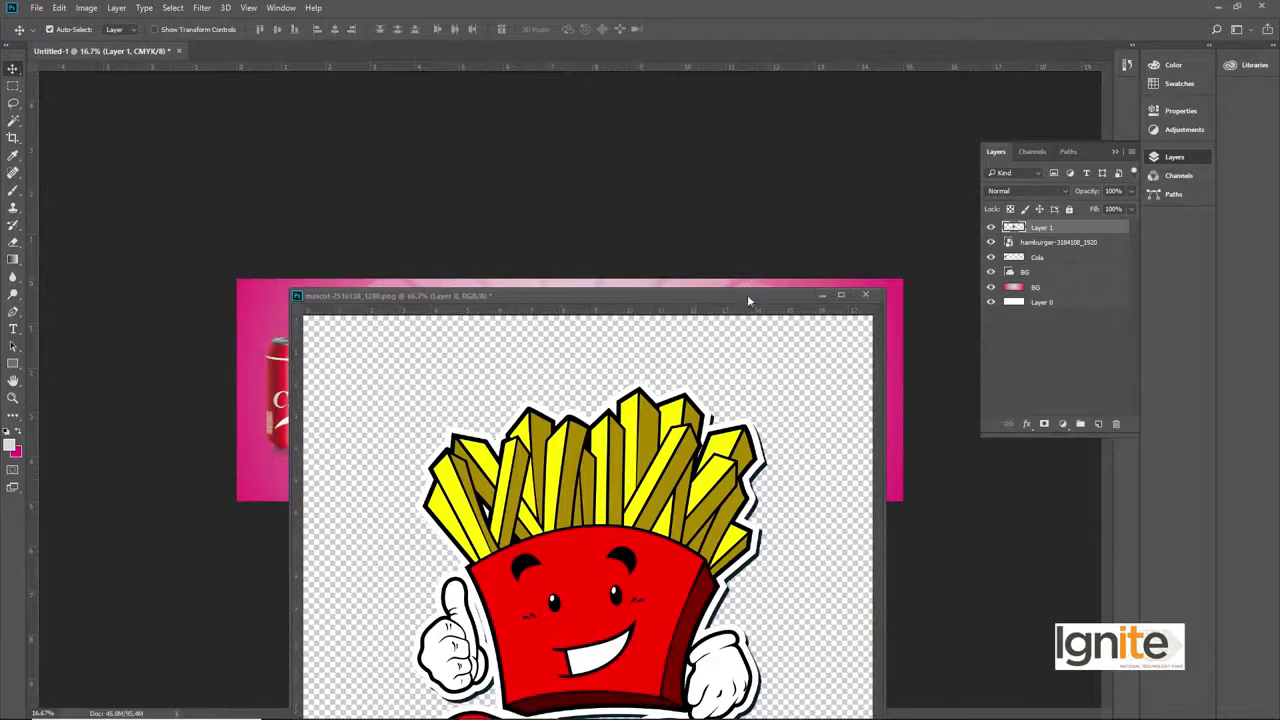
left_click_drag(747, 300, 510, 443)
left_click(629, 439)
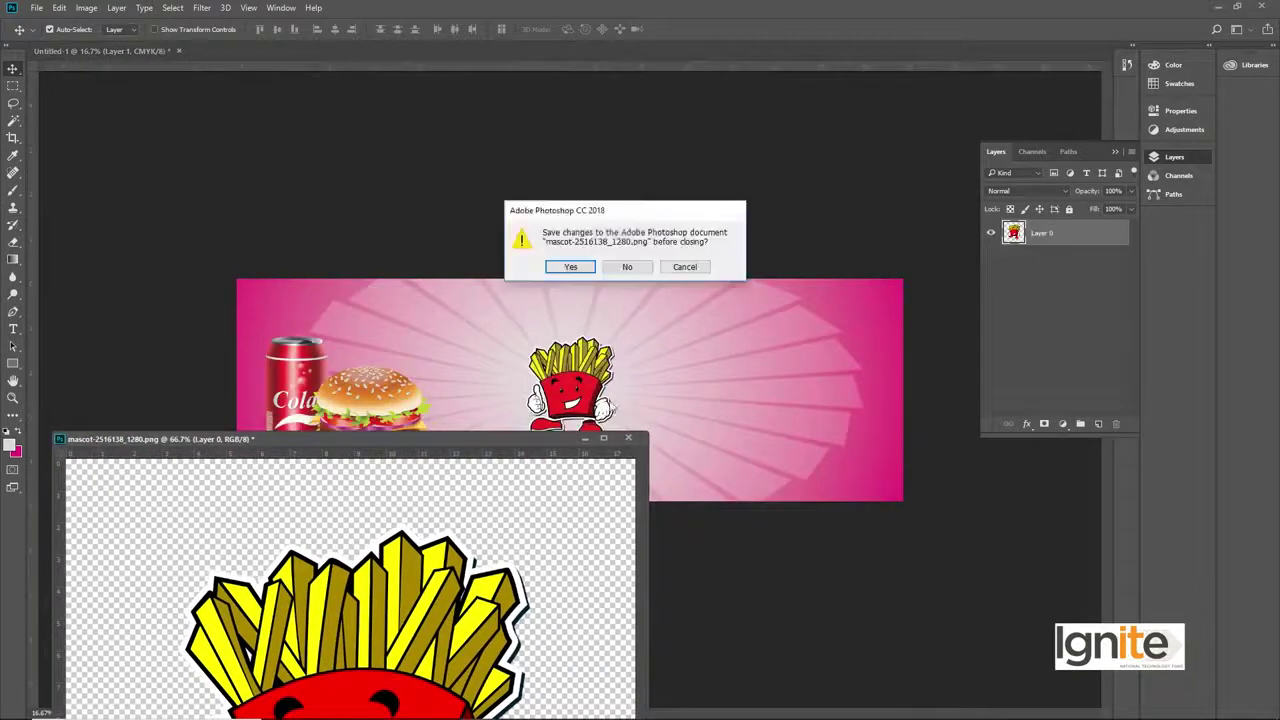
left_click(627, 267)
Step: Position the fries mascot near the banner's right end and enlarge it slightly
left_click_drag(584, 353, 805, 409)
key("ctrl+t")
key("Return")
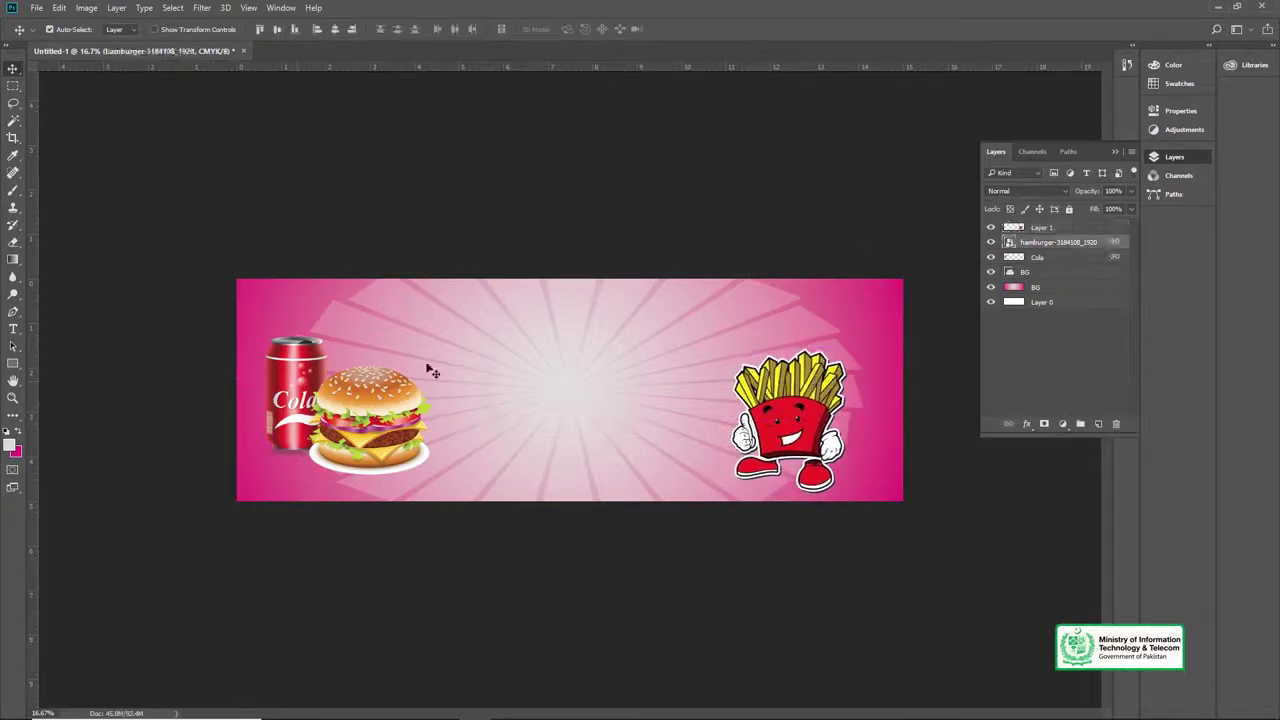
Step: Shift the linked cola can and burger slightly to the right on the banner
left_click_drag(385, 390, 395, 390)
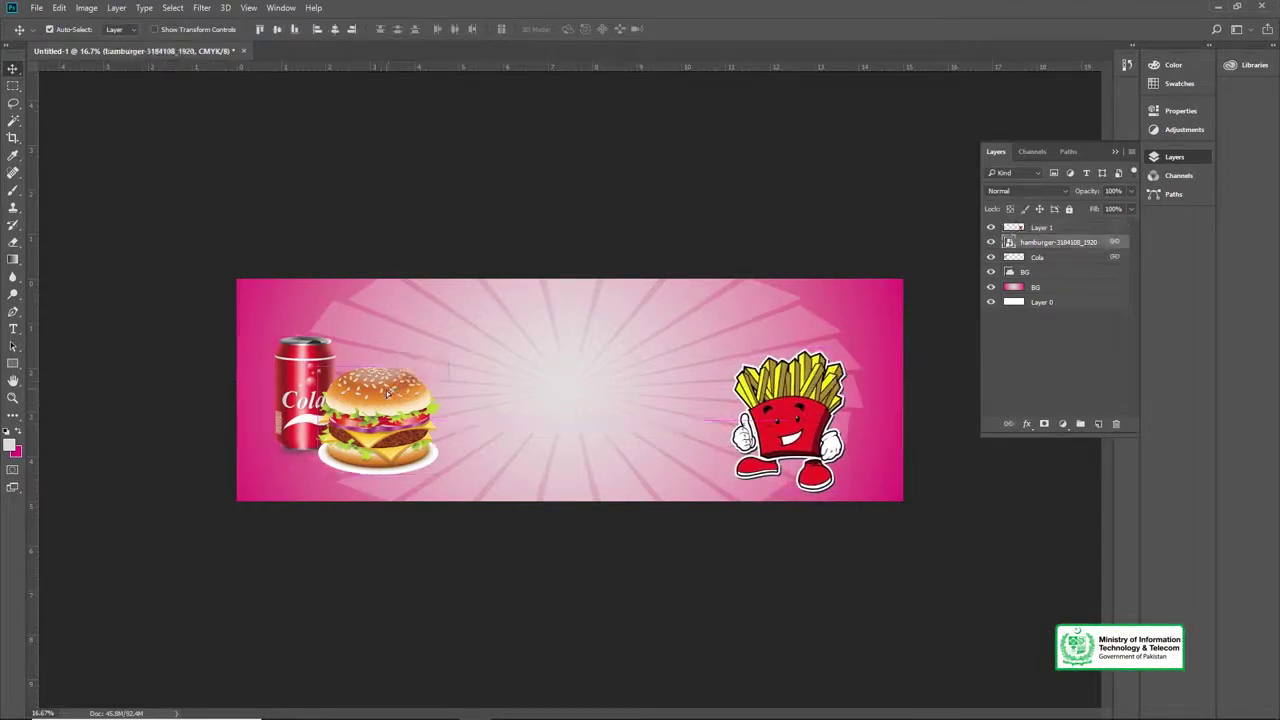
key("ctrl+t")
left_click_drag(443, 335, 442, 336)
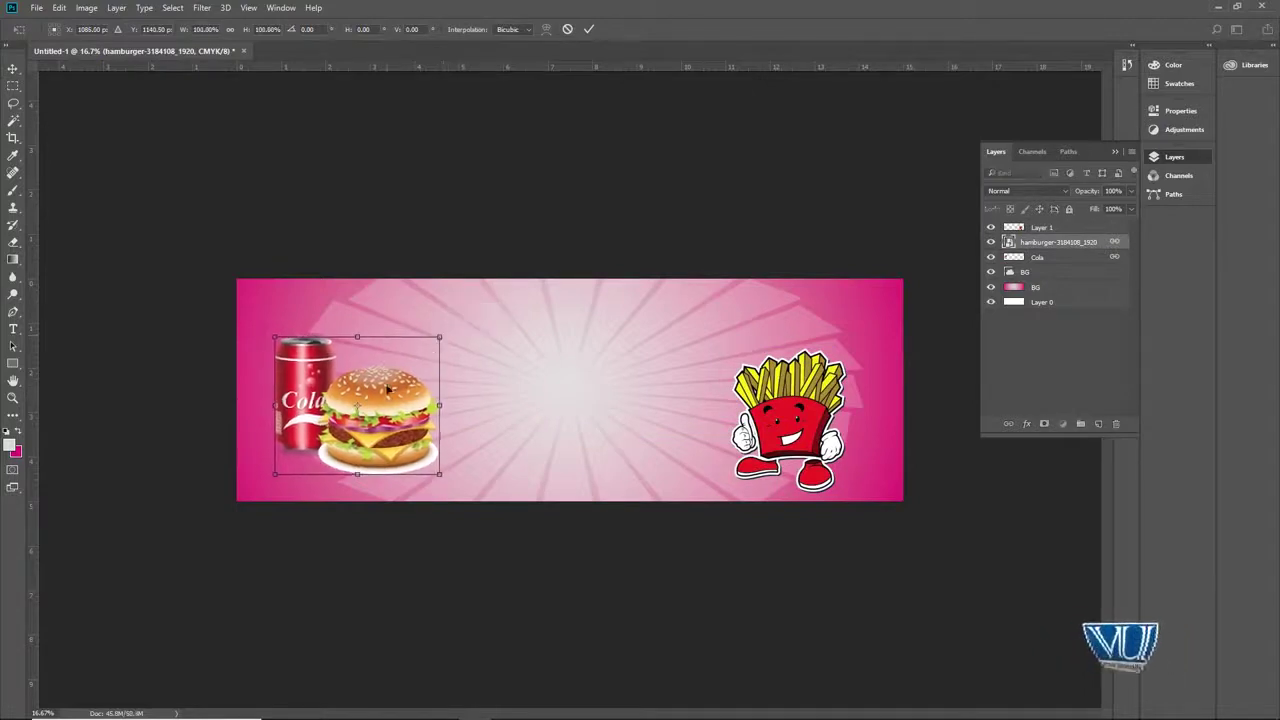
key("Return")
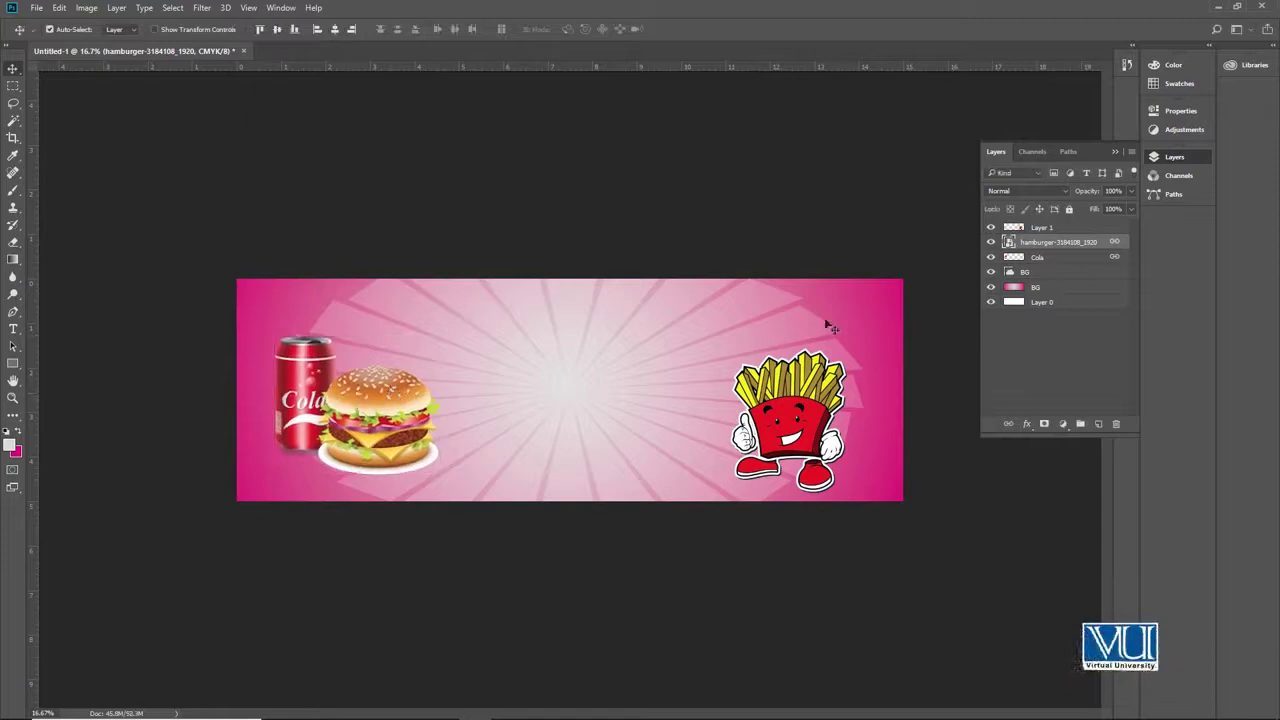
Step: Switch to Illustrator and close the drink-1012366_1920.png document
left_click(1219, 9)
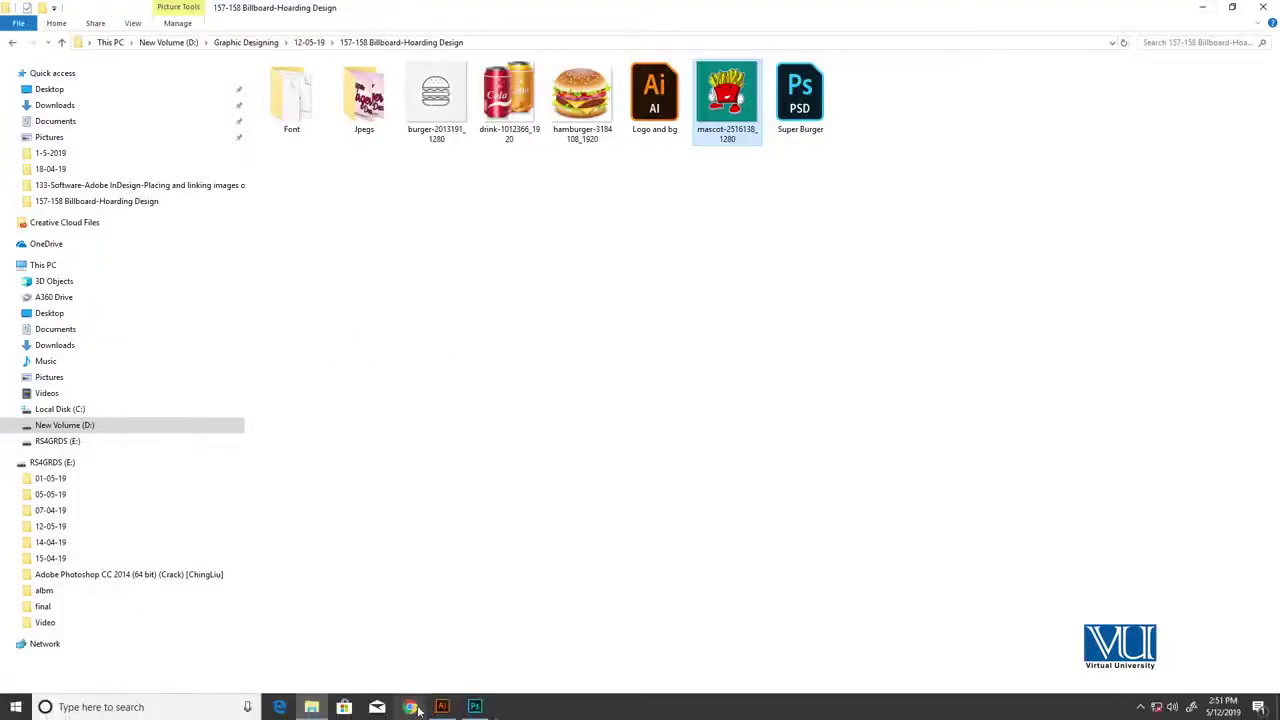
left_click(443, 707)
key("ctrl+0")
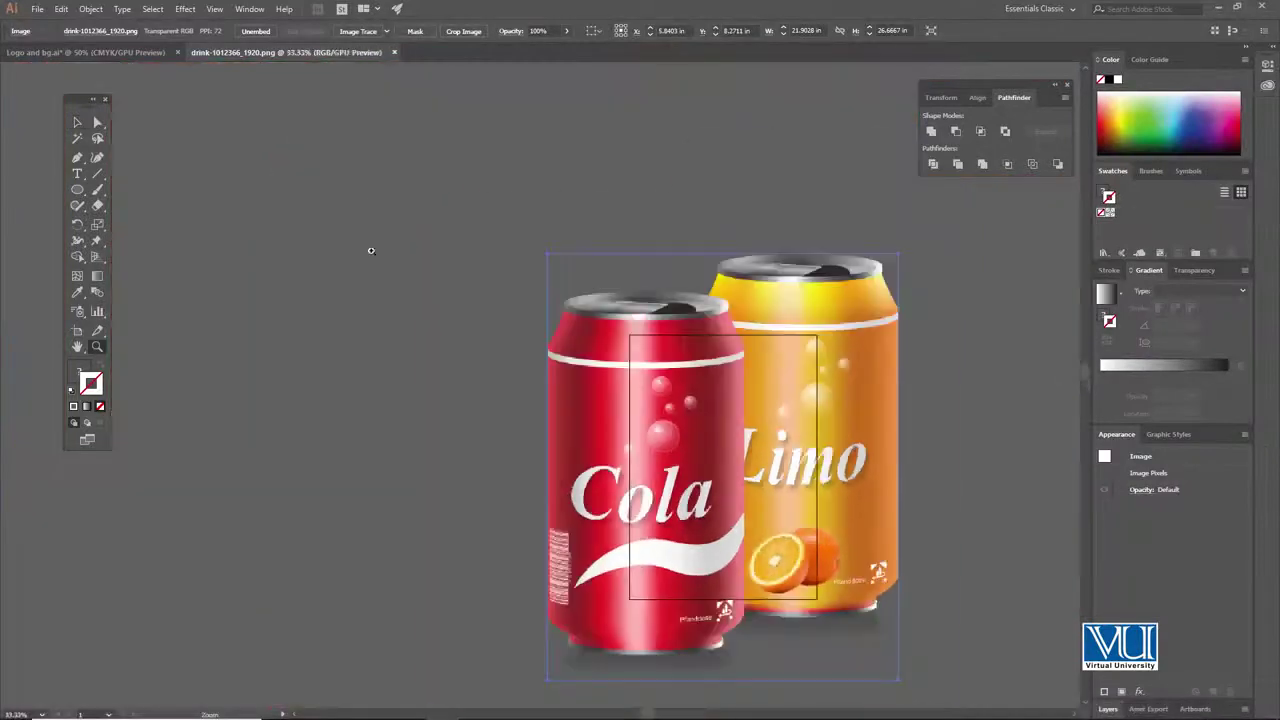
key("ctrl+w")
Step: Change the fill of the "AbCde Burger" logo text to white
left_click_drag(246, 316, 670, 277)
left_click(479, 363, "ctrl")
left_click(479, 363, "ctrl")
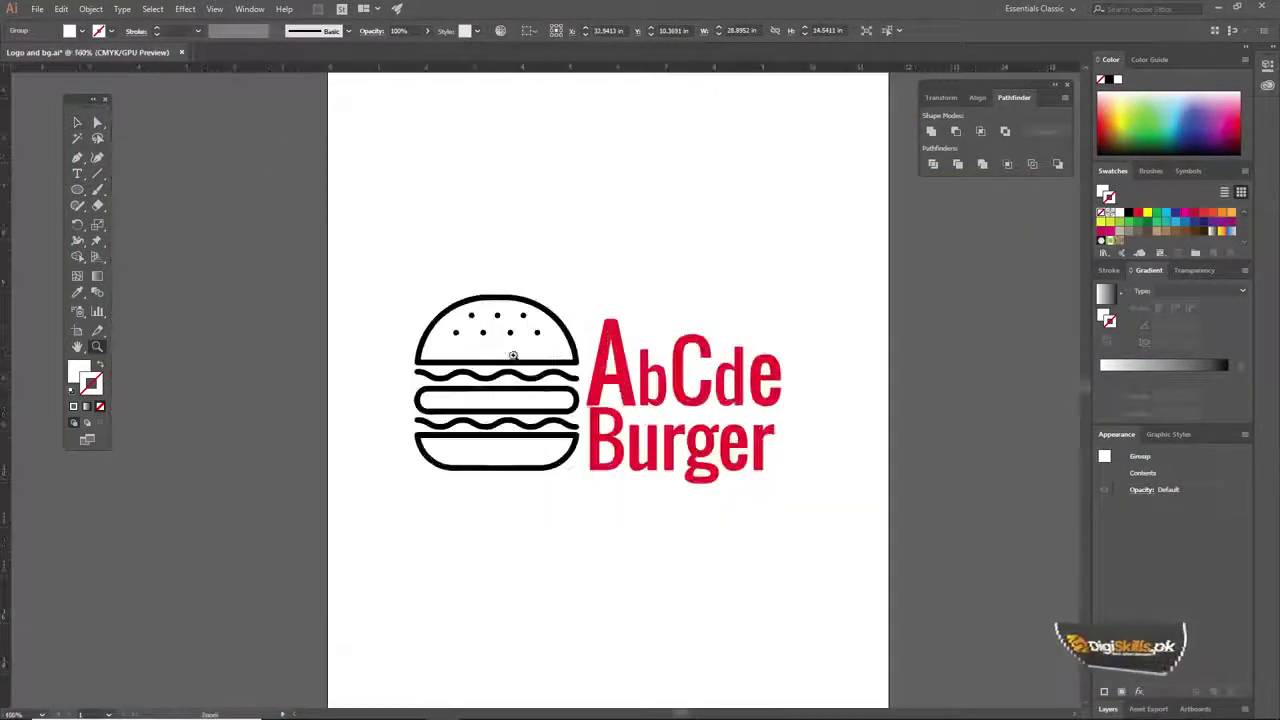
left_click_drag(512, 354, 442, 327)
left_click(477, 283)
left_click(509, 234)
left_click(545, 310)
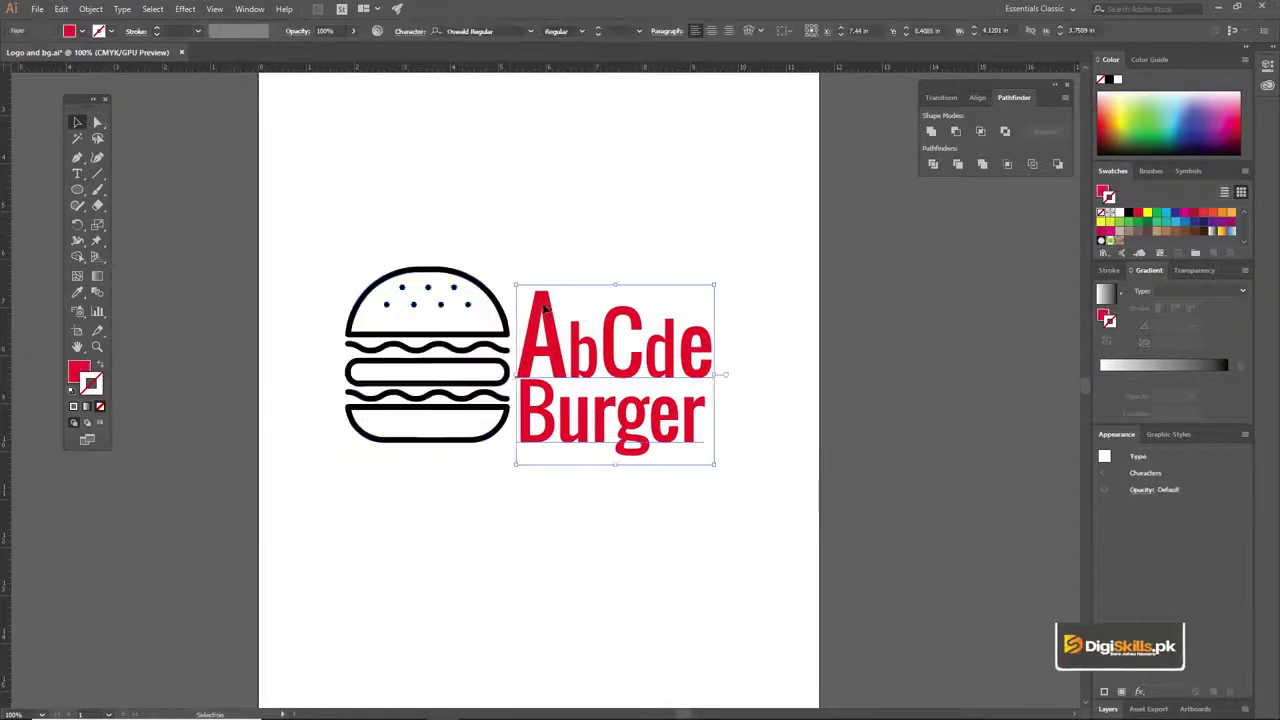
left_click(84, 32)
left_click(29, 63)
left_click(417, 207)
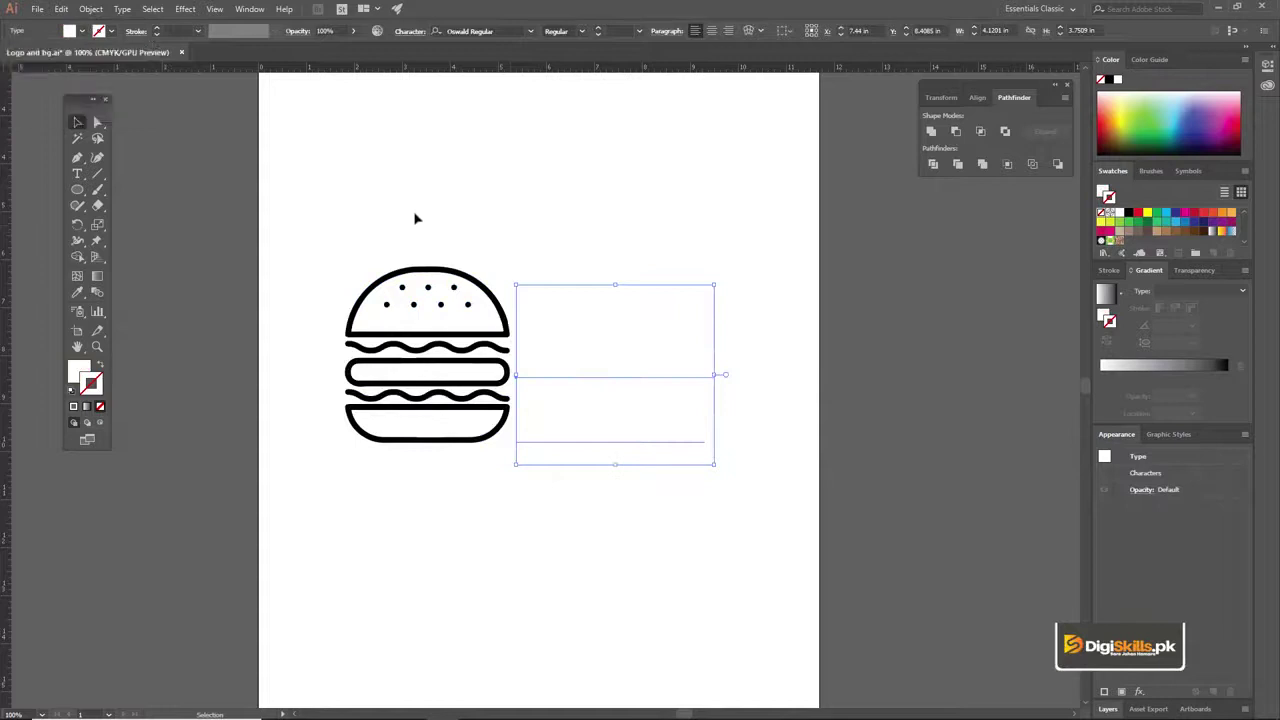
Step: Change the fill of the burger icon beside the logo text to white
left_click(343, 190)
left_click(401, 280)
left_click(83, 31)
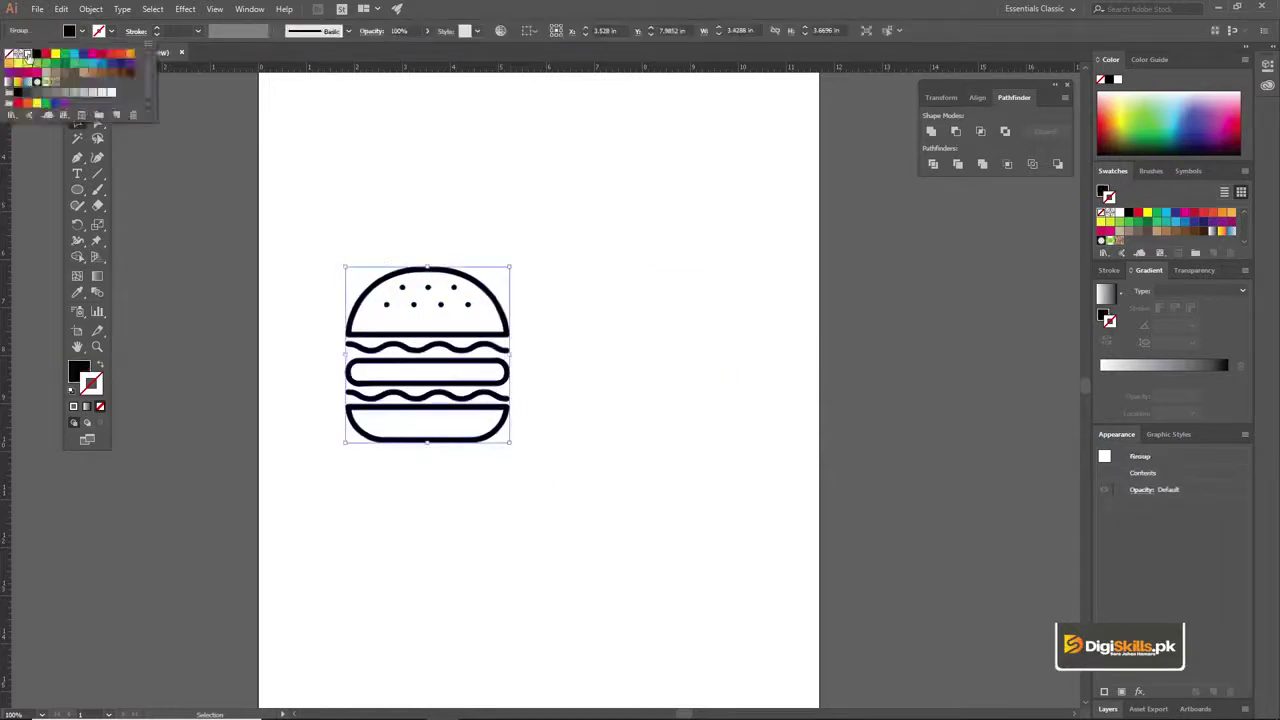
left_click(29, 63)
left_click(340, 155)
Step: Group and copy the white burger icon and text, and paste them into the Photoshop banner as a Smart Object
left_click_drag(643, 400, 809, 534)
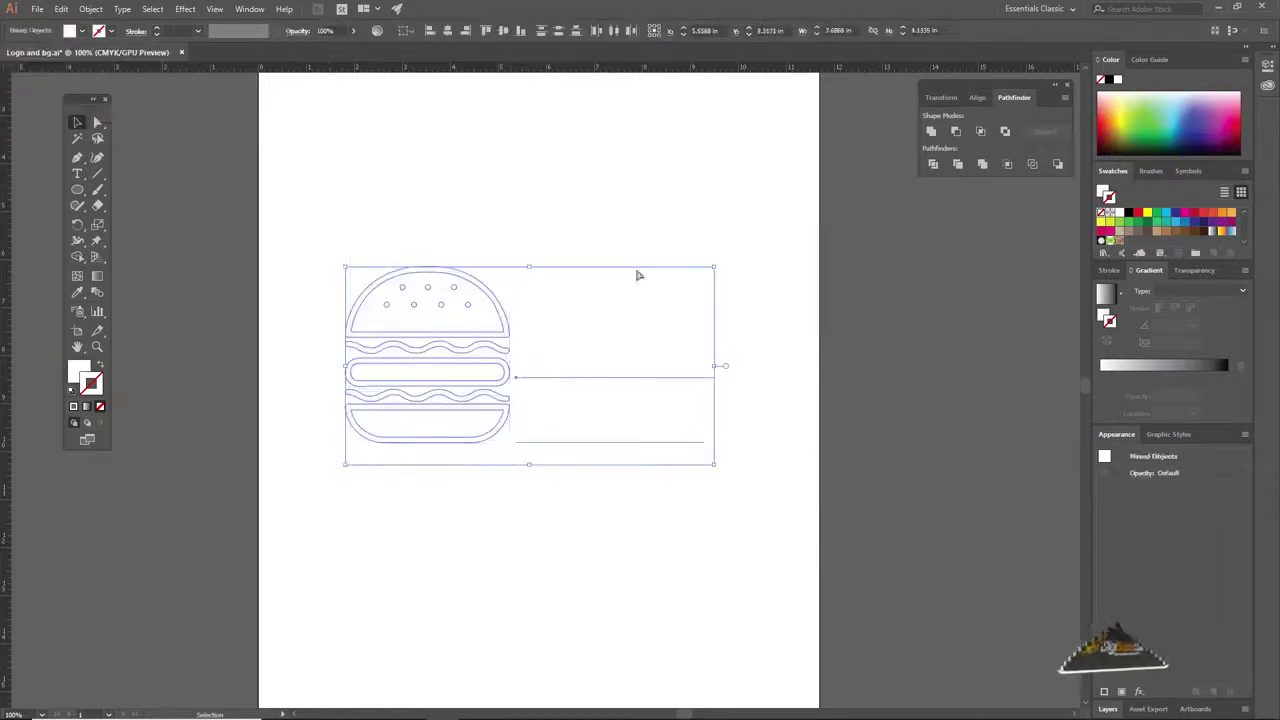
key("ctrl+g")
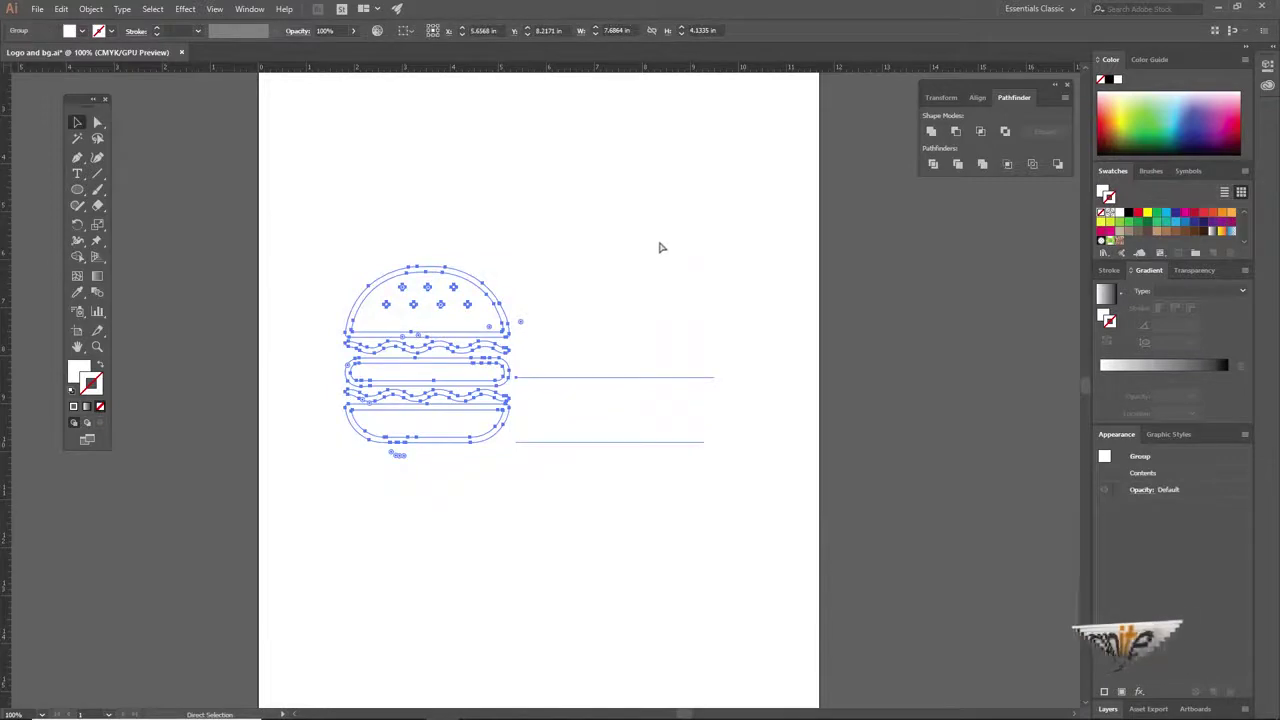
left_click(1218, 7)
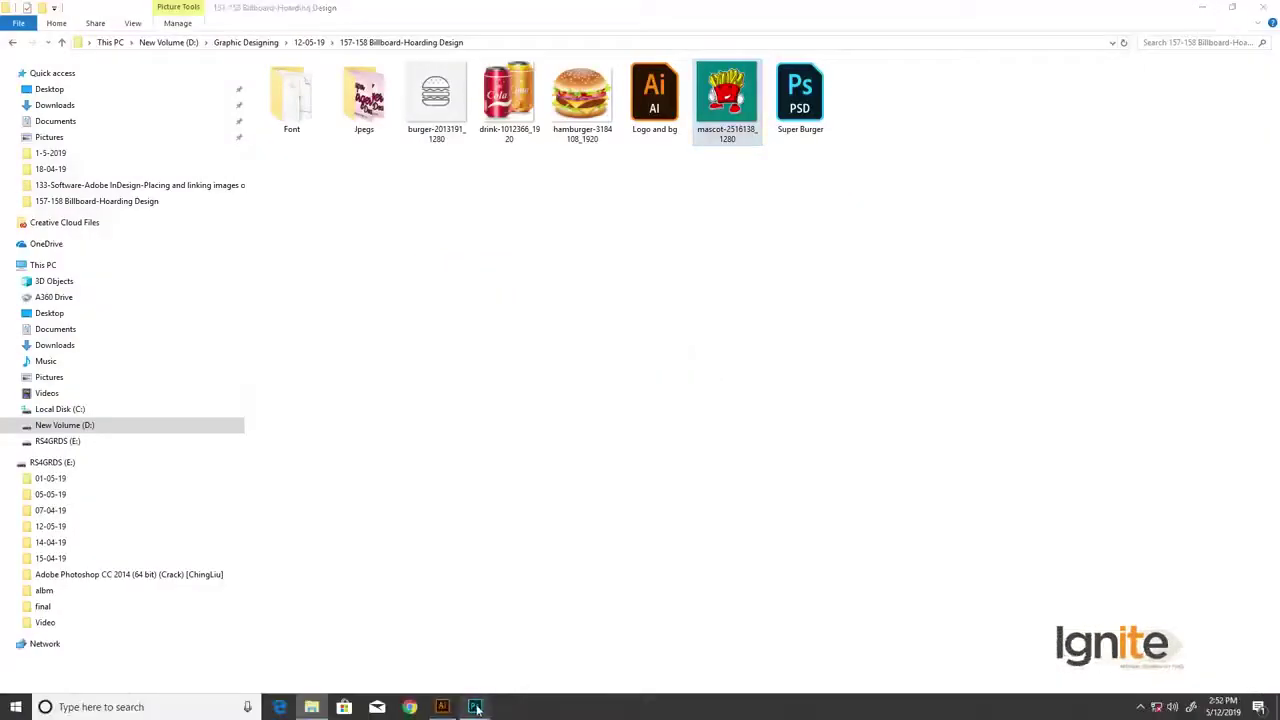
left_click(476, 707)
key("ctrl+v")
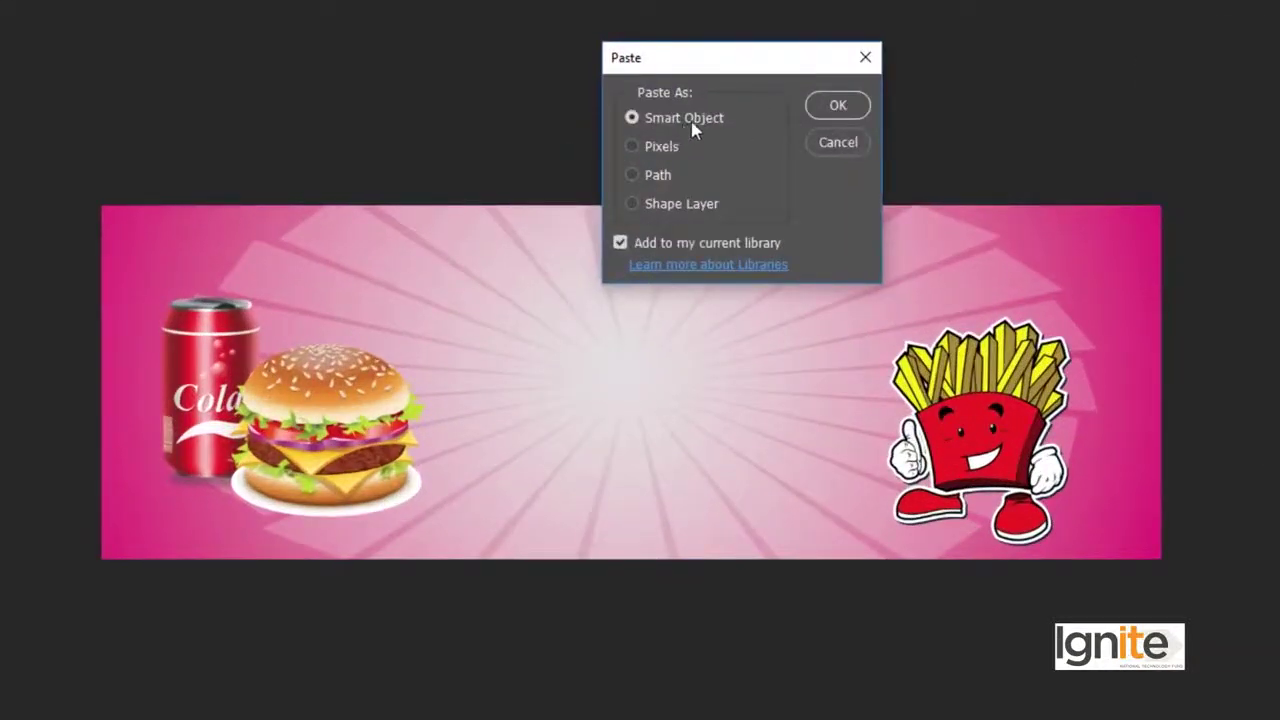
left_click(833, 106)
Step: Scale the pasted logo down and place it above the fries mascot in the banner's upper right corner
left_click_drag(912, 234, 714, 338)
left_click_drag(652, 372, 1027, 258)
left_click_drag(1084, 226, 1048, 261)
key("Return")
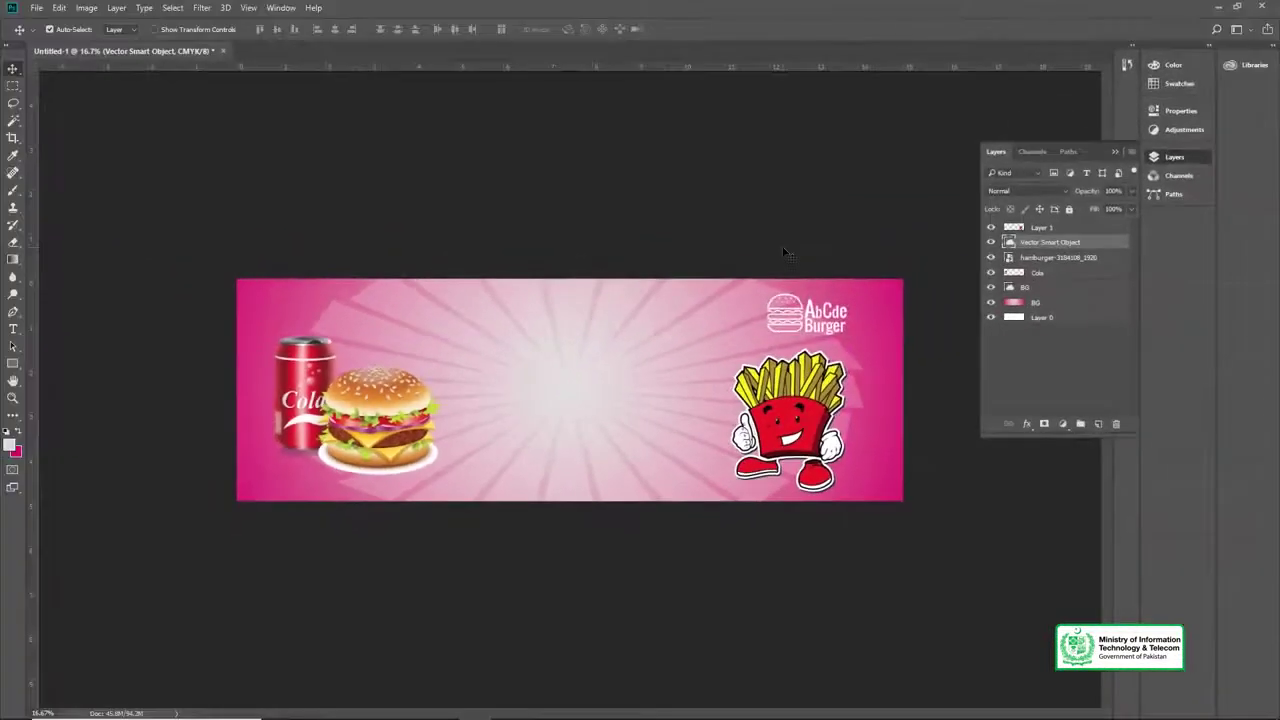